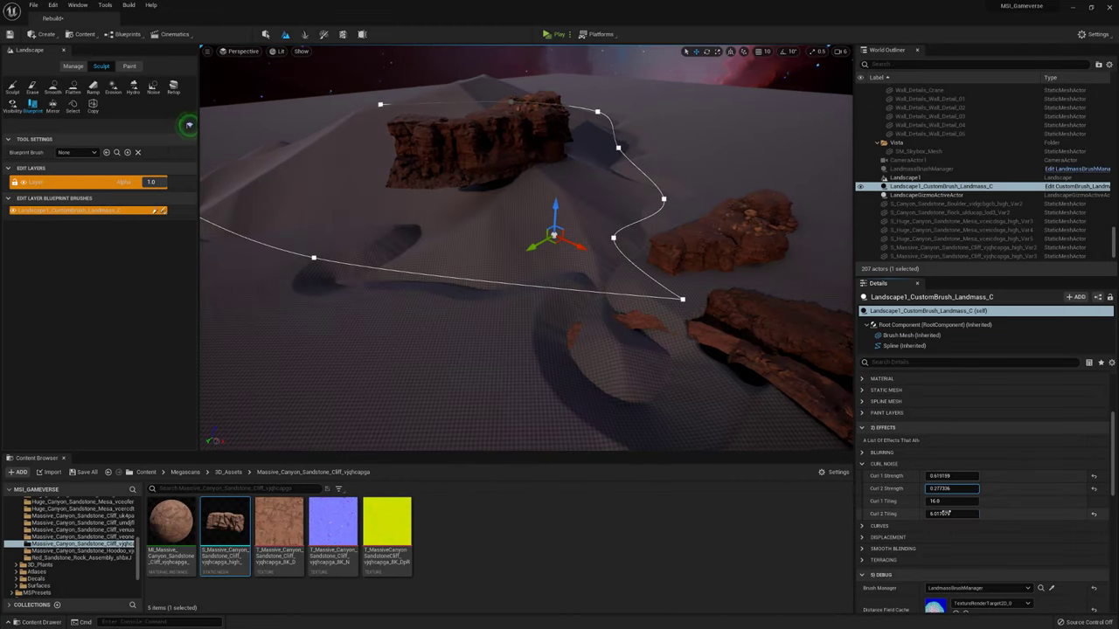
Adjust the Curl 2 Tiling value in the landmass brush's curl noise effects.
{"action": "left_click_drag", "start_coordinate": [951, 514], "coordinate": [970, 489]}
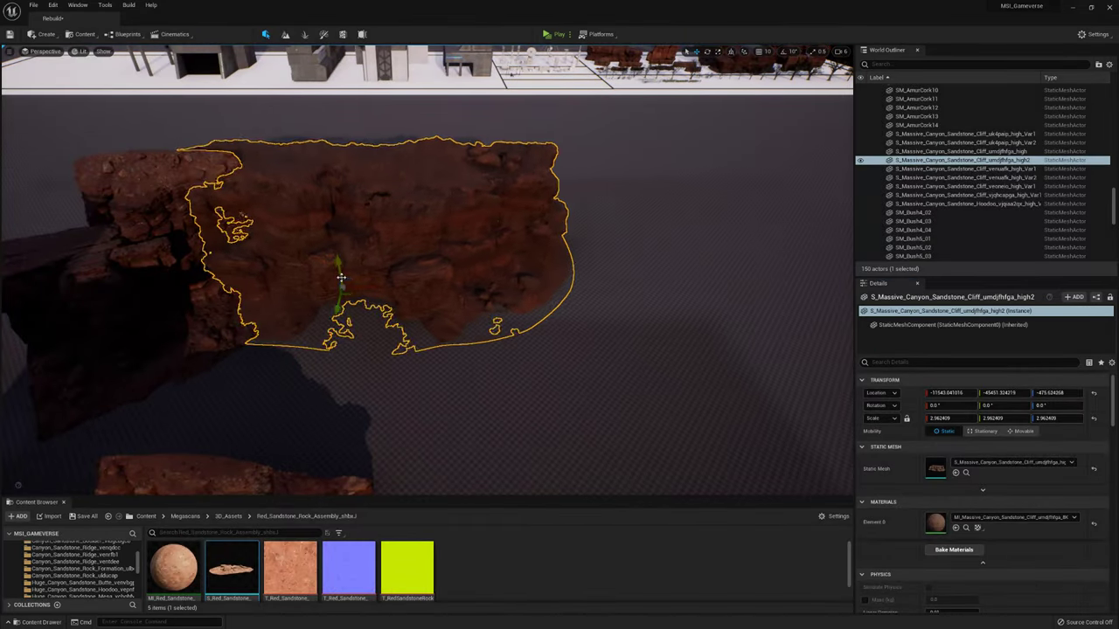
Reposition the large umdjfhfga sandstone cliff so it joins the neighbouring cliff.
{"action": "left_click_drag", "start_coordinate": [341, 278], "coordinate": [551, 377], "text": "shift"}
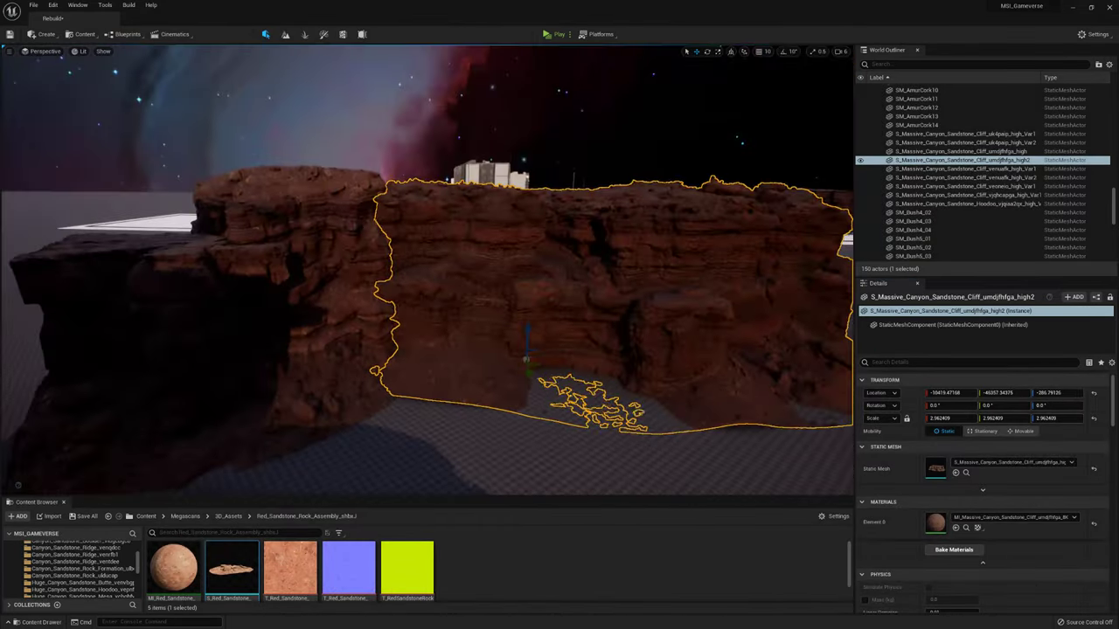
{"action": "left_click", "coordinate": [281, 355]}
{"action": "key", "text": "f"}
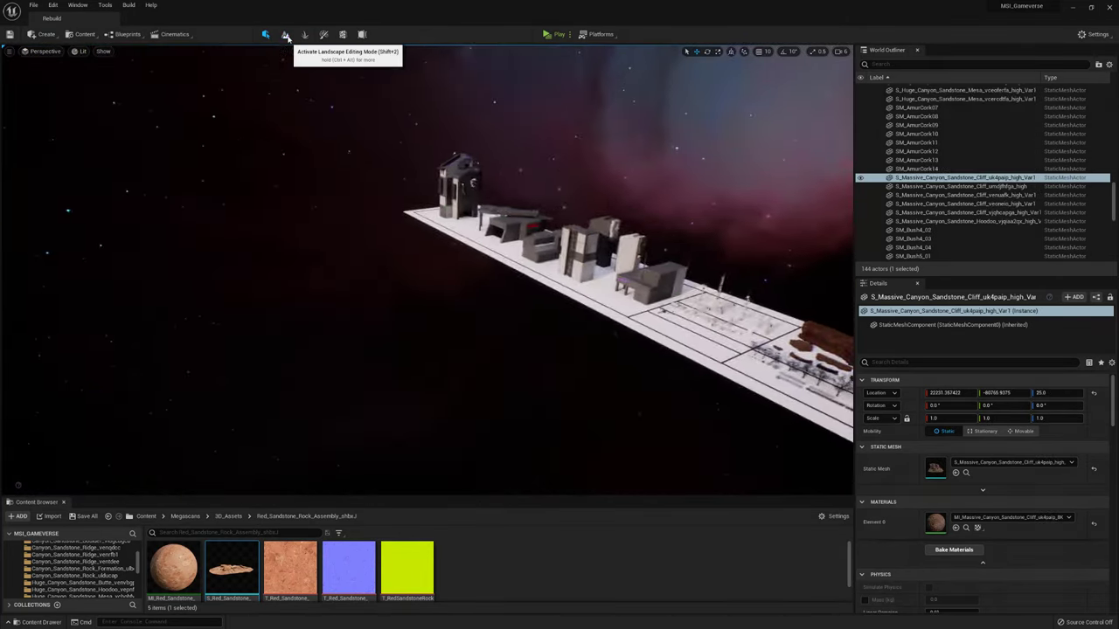
Create a new landscape with a section size of 255×255 quads, 1×1 section per component and Z location 0.
{"action": "left_click", "coordinate": [285, 35]}
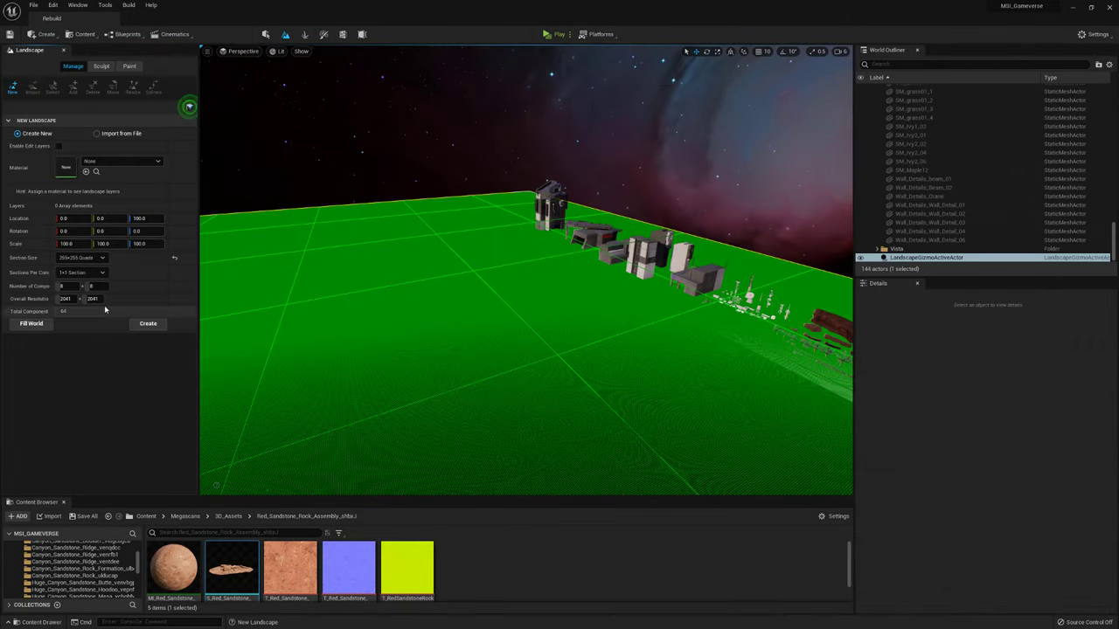
{"action": "left_click", "coordinate": [83, 280]}
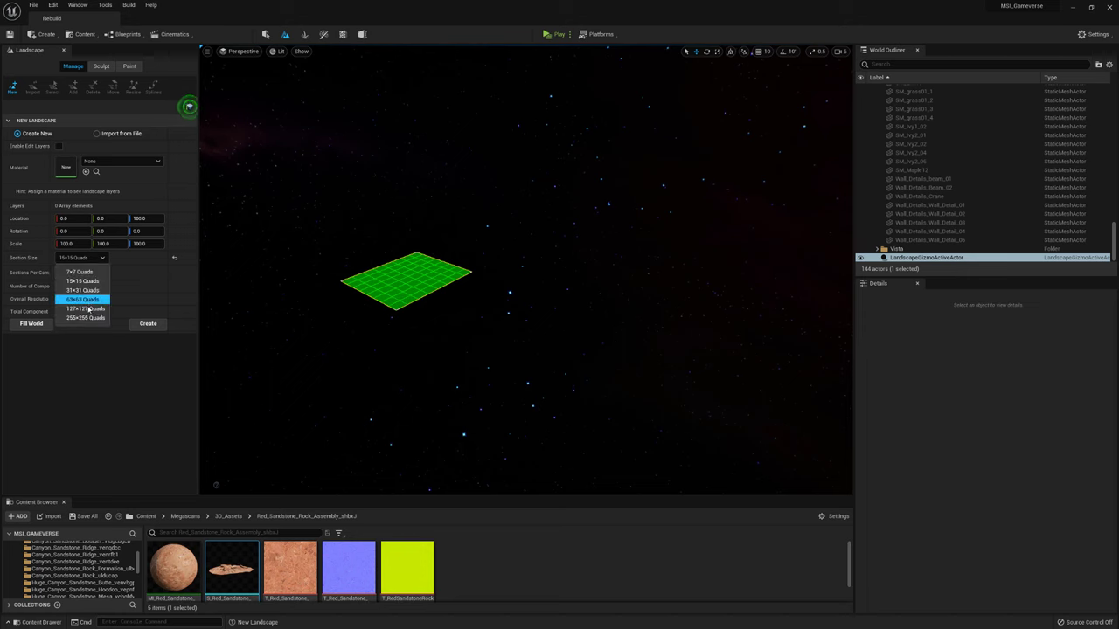
{"action": "left_click", "coordinate": [84, 317]}
{"action": "type", "text": "0"}
{"action": "key", "text": "Return"}
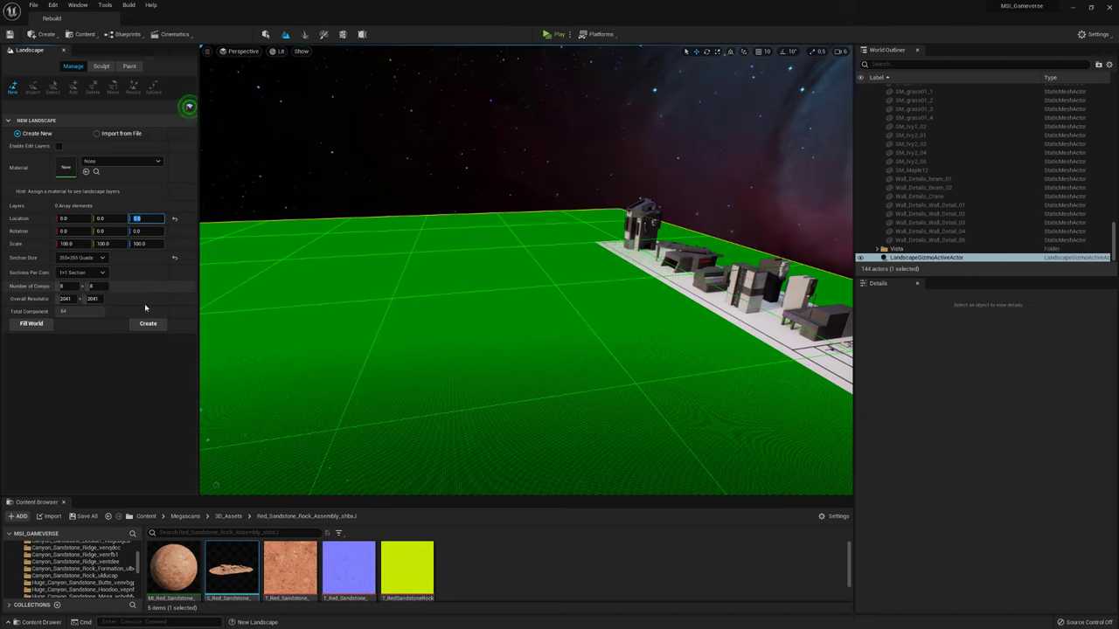
{"action": "mouse_move", "coordinate": [647, 230]}
{"action": "right_mouse_down"}
{"action": "mouse_move", "coordinate": [699, 231]}
{"action": "mouse_move", "coordinate": [568, 236]}
{"action": "mouse_move", "coordinate": [594, 236]}
{"action": "right_mouse_up"}
{"action": "key", "text": "shift+1"}
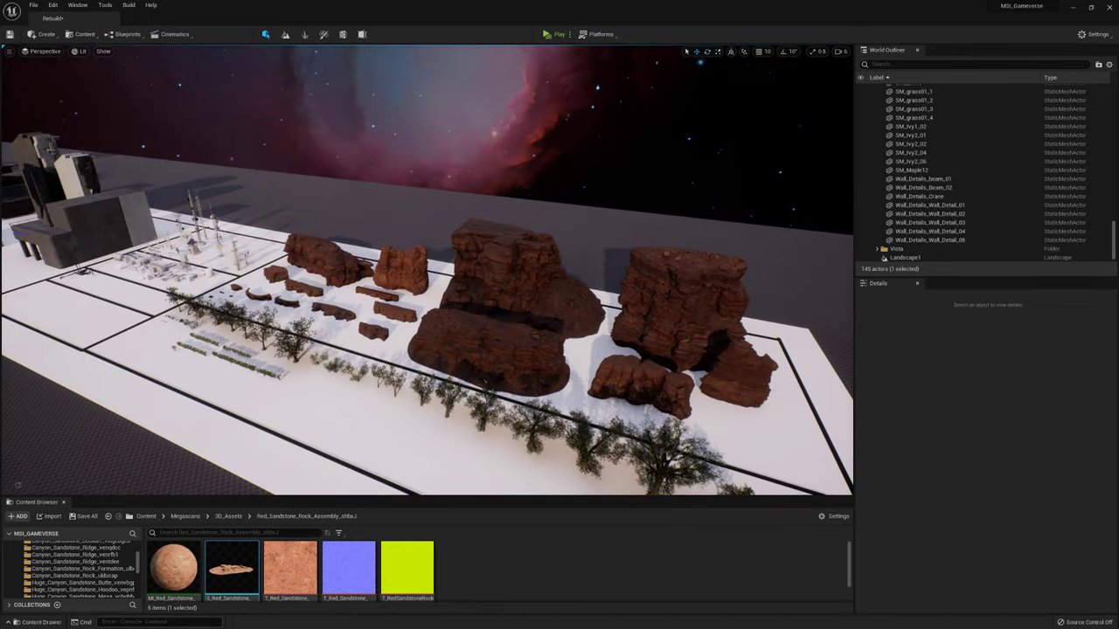
Create a camera actor from a perspective view that frames the tower building.
{"action": "right_click_drag", "start_coordinate": [407, 188], "coordinate": [332, 197]}
{"action": "left_click", "coordinate": [525, 187]}
{"action": "right_click_drag", "start_coordinate": [525, 187], "coordinate": [360, 398]}
{"action": "left_click", "coordinate": [8, 51]}
{"action": "left_click", "coordinate": [151, 217]}
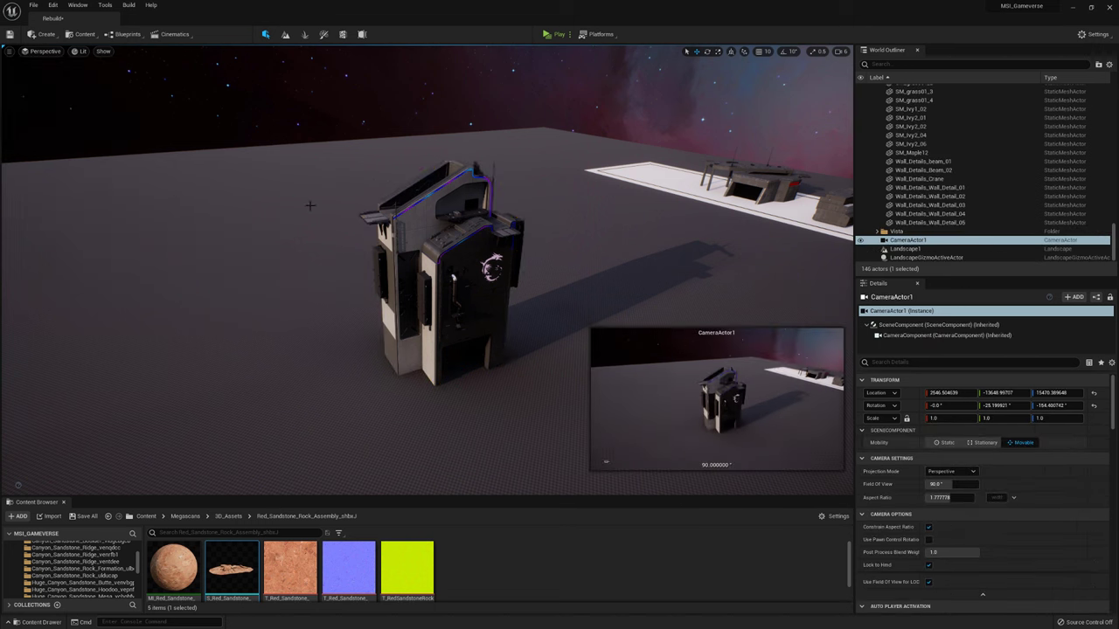
Pilot the new camera and set its aspect ratio to the 1920x1080 (16:9, 1.78) HDTV 1080 preset.
{"action": "key", "text": "ctrl+shift+p"}
{"action": "left_click", "coordinate": [1013, 498]}
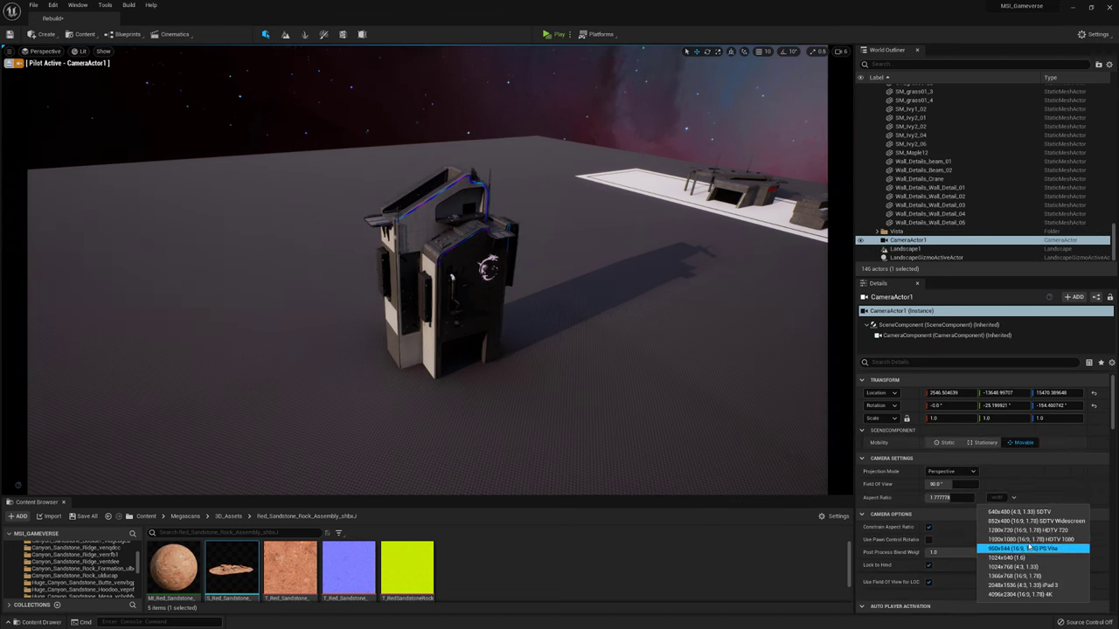
{"action": "left_click", "coordinate": [1030, 539]}
Set the camera's field of view to 70° and reframe the tower in the piloted view.
{"action": "left_click_drag", "start_coordinate": [939, 484], "coordinate": [913, 484]}
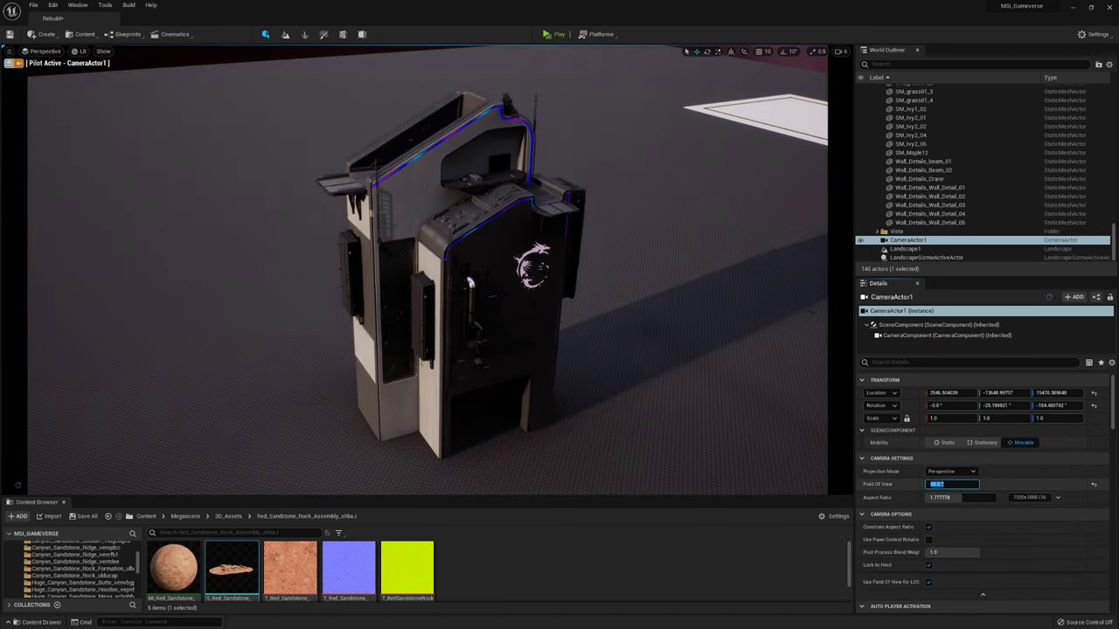
{"action": "type", "text": "75"}
{"action": "key", "text": "Return"}
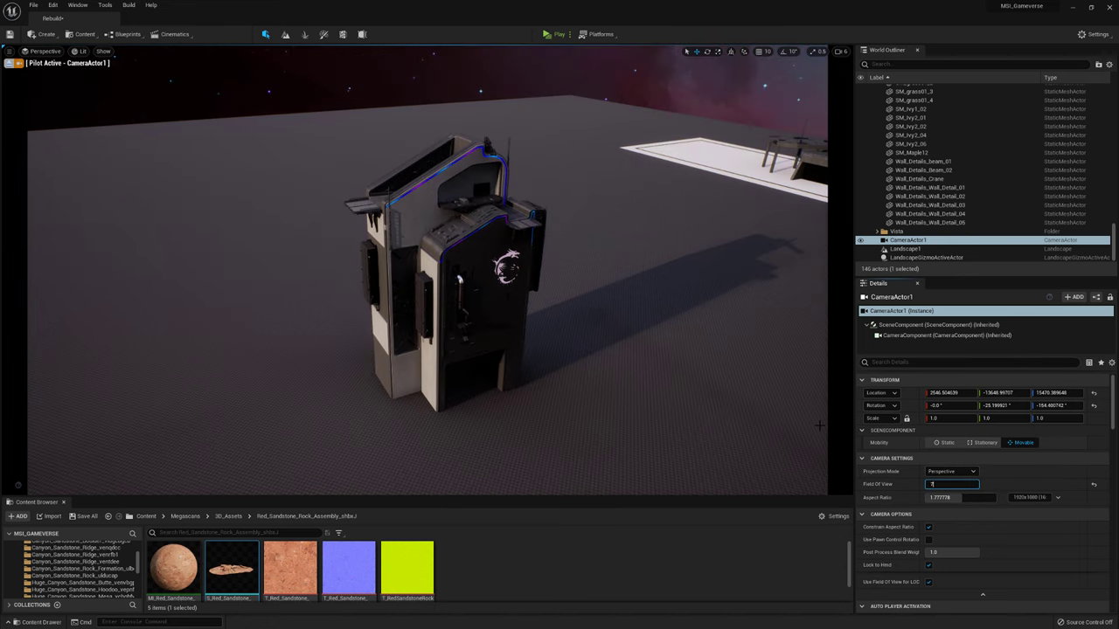
{"action": "type", "text": "0"}
{"action": "key", "text": "Return"}
{"action": "key", "text": "a"}
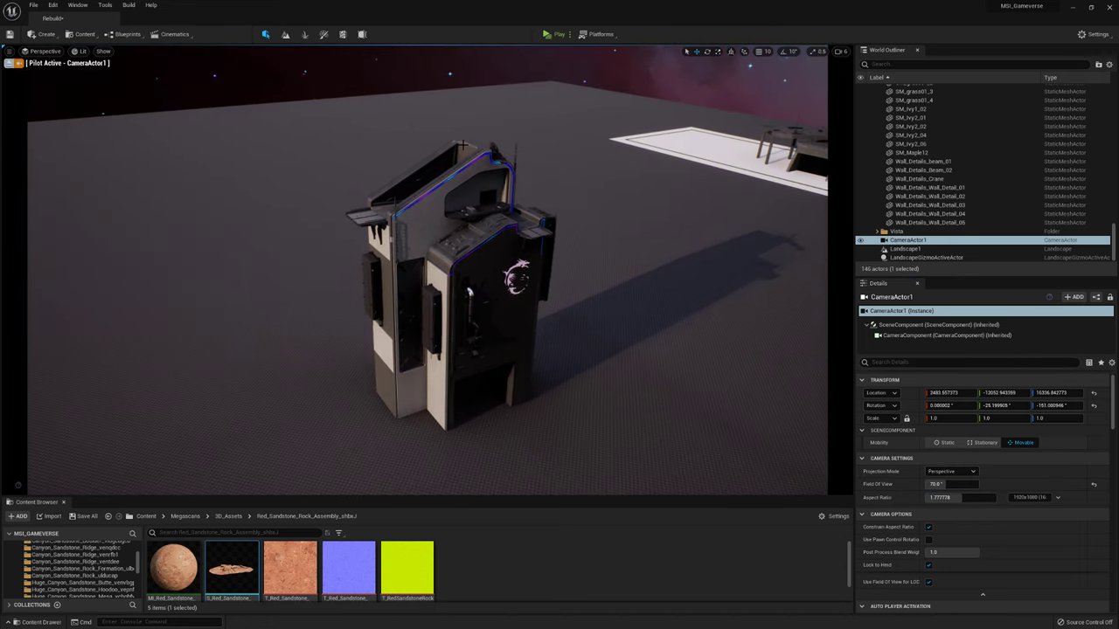
Shift the landscape horizontally so the ground extends farther behind the tower, and stop piloting the camera.
{"action": "left_click", "coordinate": [531, 90]}
{"action": "left_click_drag", "start_coordinate": [741, 74], "coordinate": [556, 63]}
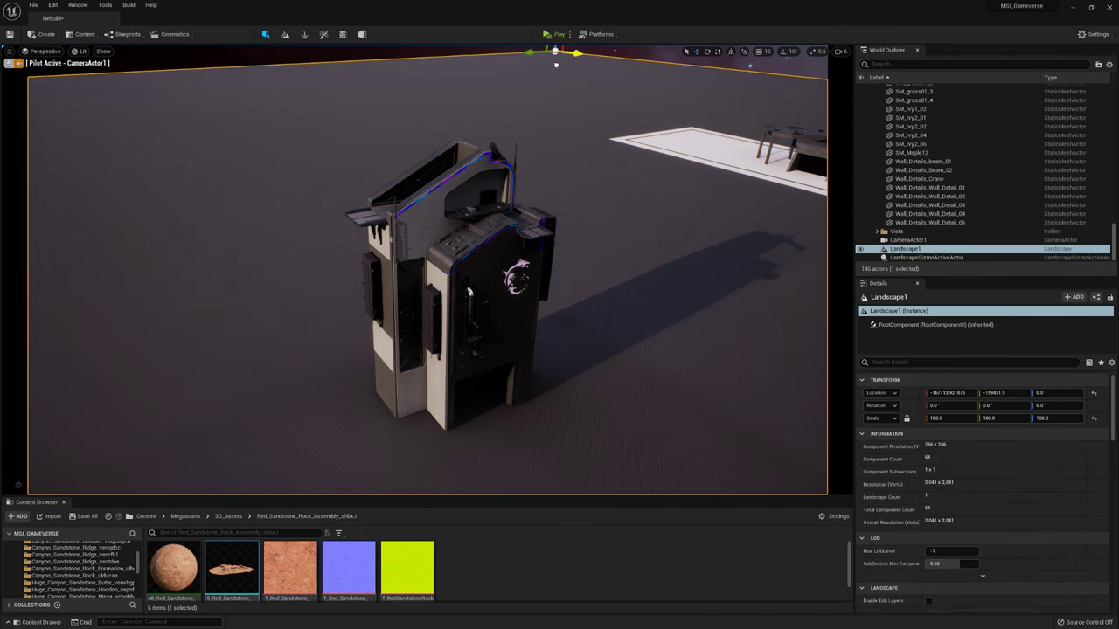
{"action": "left_click", "coordinate": [9, 63]}
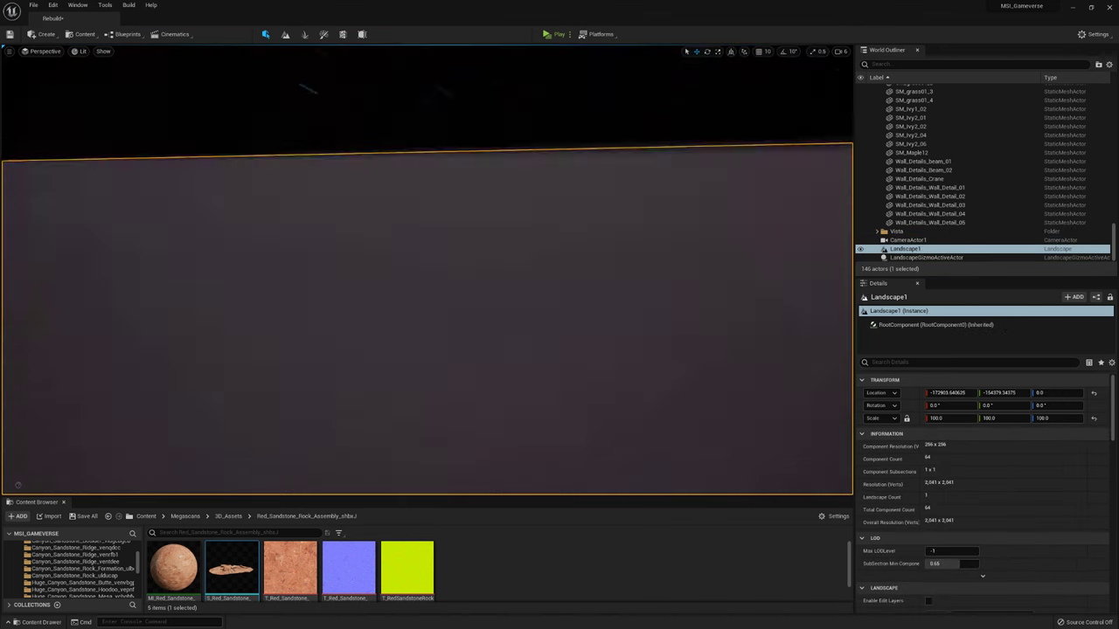
{"action": "left_click", "coordinate": [43, 51]}
{"action": "left_click", "coordinate": [61, 148]}
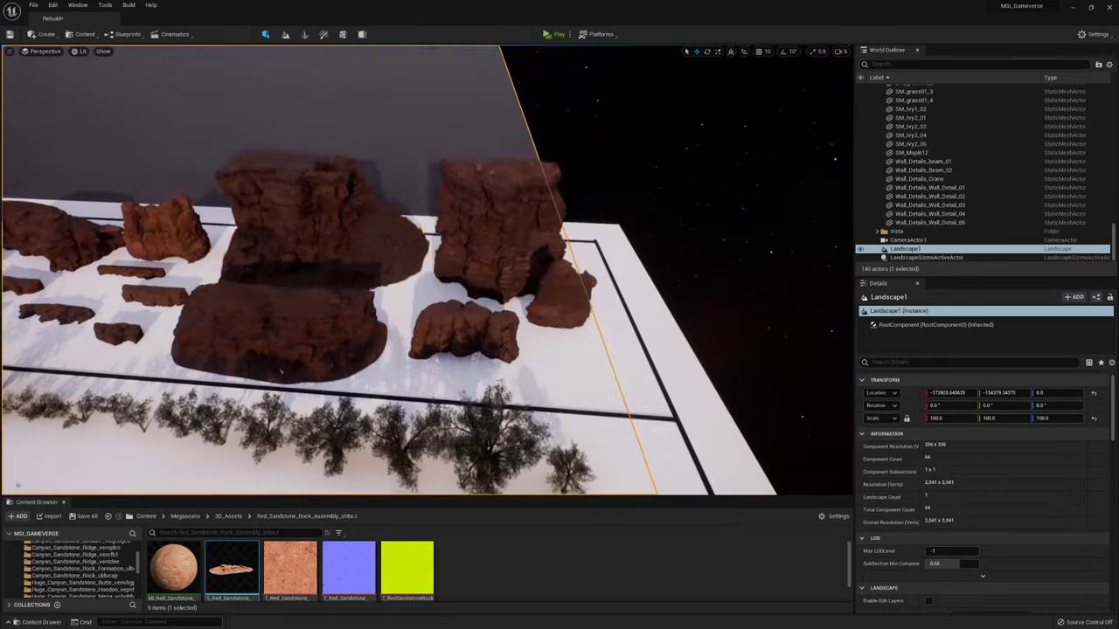
Duplicate the uk4paip, umdjfhfga and venuafk sandstone cliffs from the asset board and move the copies near the tower.
{"action": "left_click", "coordinate": [262, 337]}
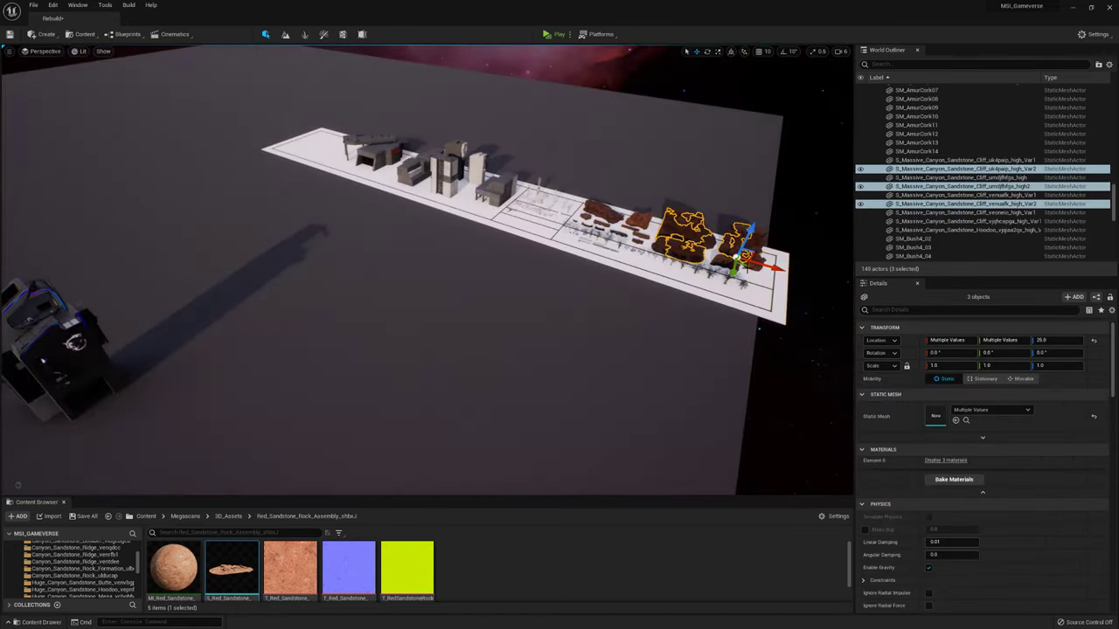
{"action": "left_click_drag", "start_coordinate": [674, 236], "coordinate": [300, 299]}
{"action": "key", "text": "f"}
{"action": "left_click", "coordinate": [487, 262]}
{"action": "key", "text": "ctrl+y"}
{"action": "key", "text": "ctrl+y"}
{"action": "key", "text": "ctrl+y"}
{"action": "key", "text": "ctrl+y"}
{"action": "key", "text": "ctrl+y"}
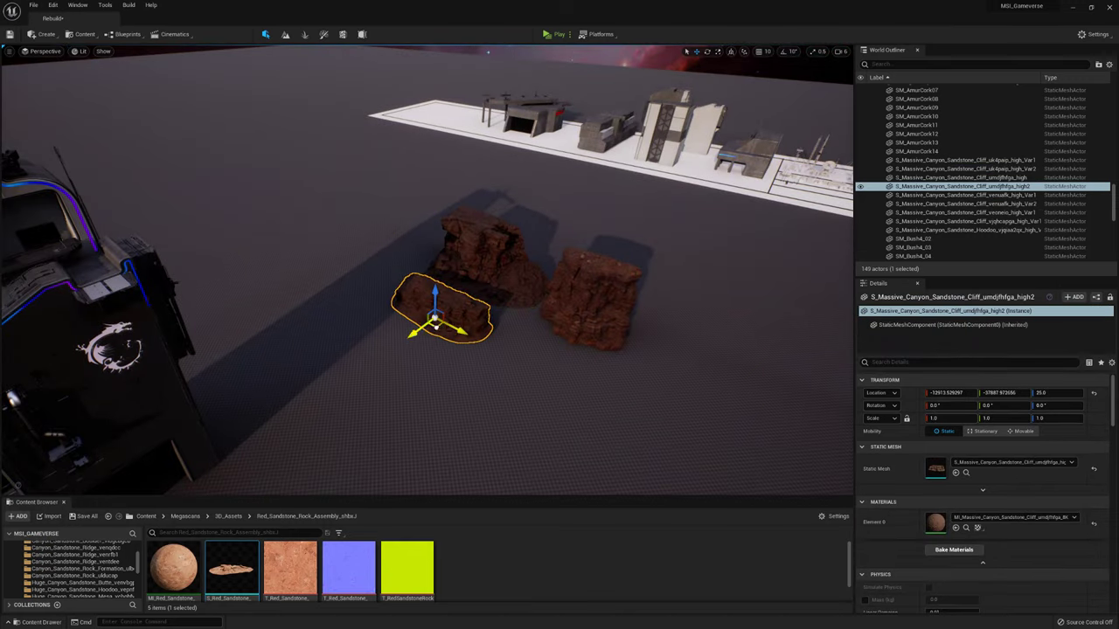
Looking through CameraActor1, move the uk4paip cliff copy behind the tower and rotate it about -28° around Z.
{"action": "left_click", "coordinate": [63, 148]}
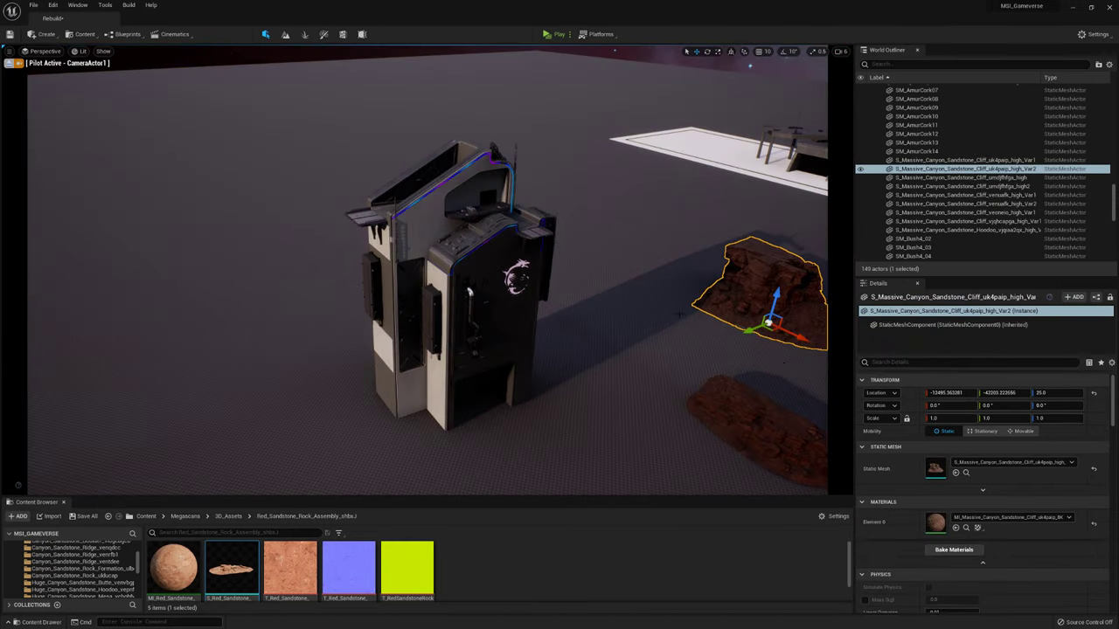
{"action": "left_click_drag", "start_coordinate": [761, 327], "coordinate": [706, 333]}
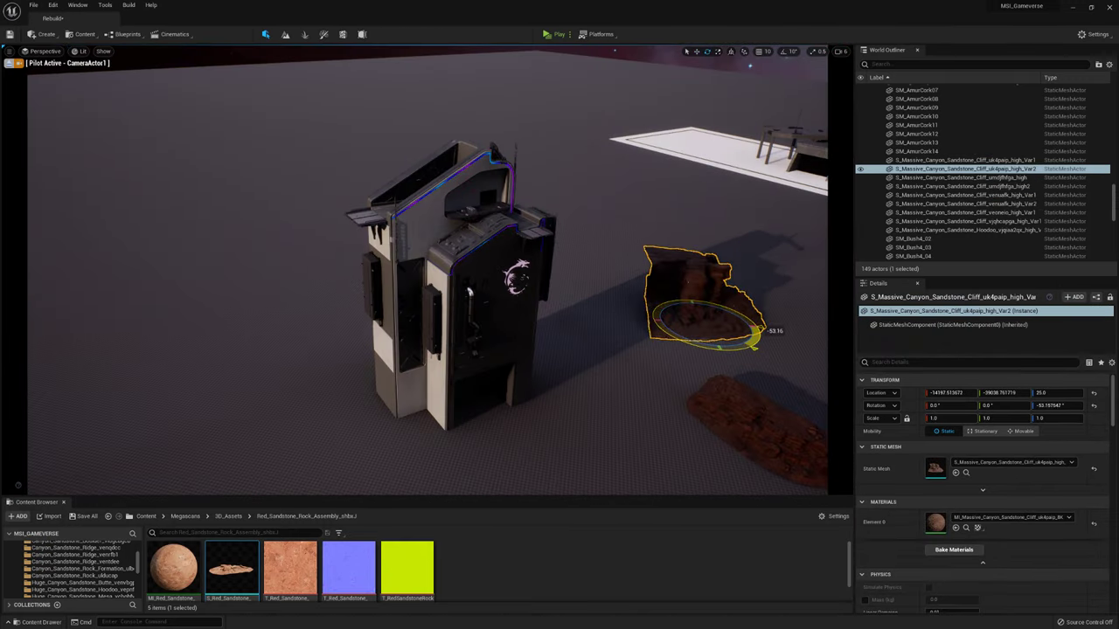
{"action": "key", "text": "w"}
{"action": "mouse_move", "coordinate": [703, 331]}
{"action": "left_mouse_down"}
{"action": "mouse_move", "coordinate": [655, 466]}
{"action": "mouse_move", "coordinate": [710, 333]}
{"action": "left_mouse_up"}
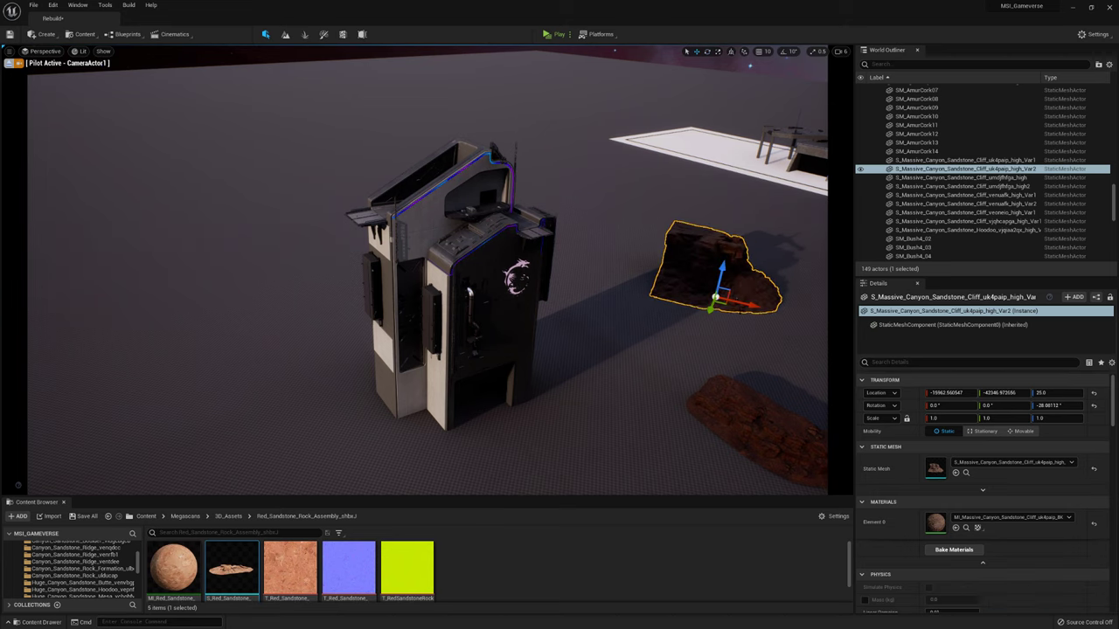
Leave the camera view, move the venuafk cliff copy next to the uk4paip cliff and scale it to about 1.34.
{"action": "left_click", "coordinate": [8, 65]}
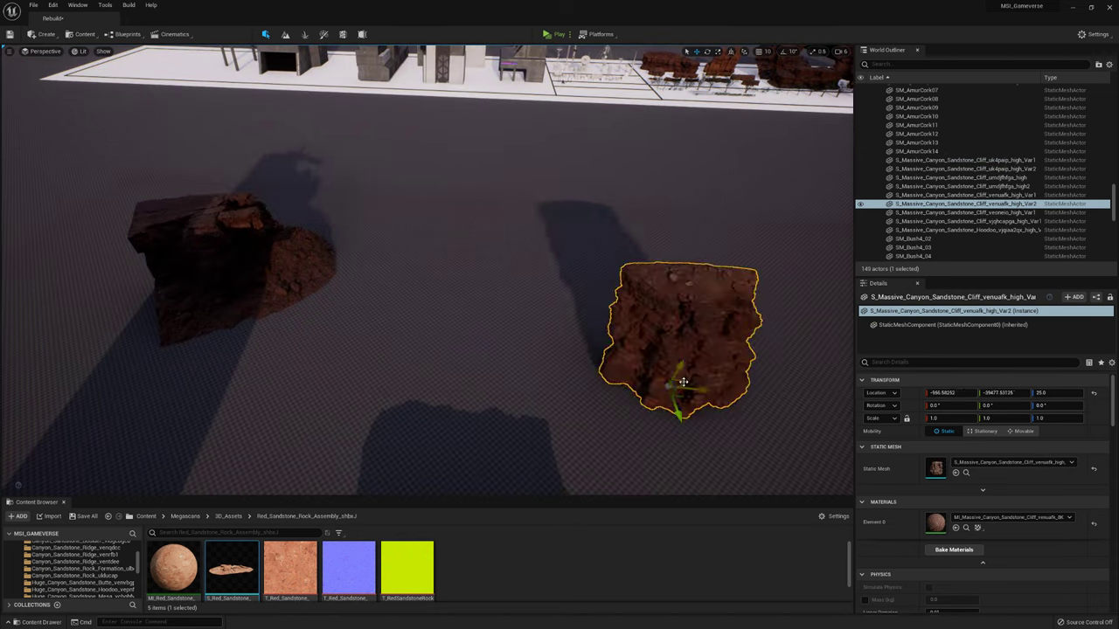
{"action": "left_click_drag", "start_coordinate": [294, 251], "coordinate": [308, 238]}
{"action": "right_click_drag", "start_coordinate": [308, 238], "coordinate": [280, 279]}
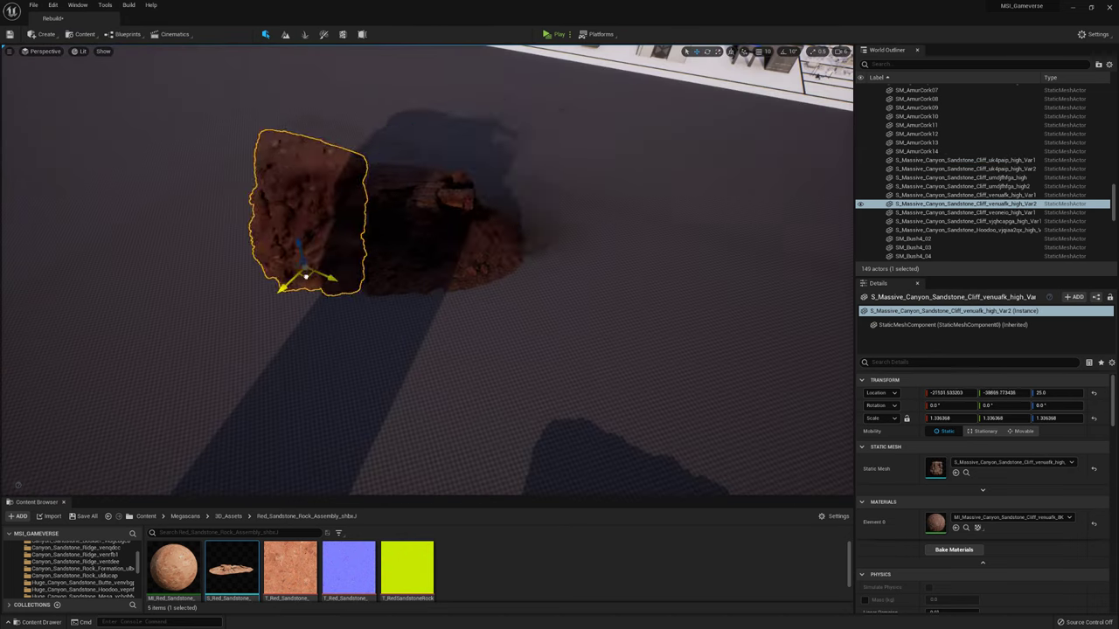
Scale the umdjfhfga cliff copy to about 2.89 and sink it into the ground beside the uk4paip cliff.
{"action": "left_click", "coordinate": [399, 445]}
{"action": "right_click_drag", "start_coordinate": [399, 446], "coordinate": [549, 195]}
{"action": "key", "text": "r"}
{"action": "left_click_drag", "start_coordinate": [549, 195], "coordinate": [671, 392]}
{"action": "right_click_drag", "start_coordinate": [672, 391], "coordinate": [675, 369]}
{"action": "mouse_move", "coordinate": [509, 313]}
{"action": "left_mouse_down"}
{"action": "mouse_move", "coordinate": [507, 288]}
{"action": "mouse_move", "coordinate": [505, 303]}
{"action": "left_mouse_up"}
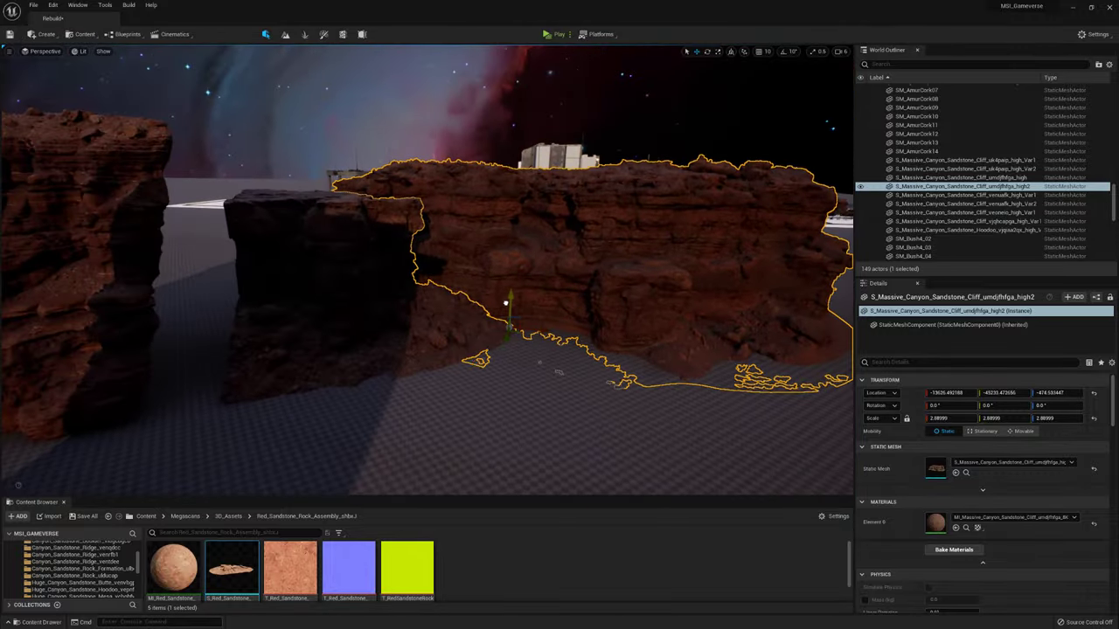
Duplicate the Huge Canyon Sandstone Butte from the asset board and place the copy in front of the cliffs.
{"action": "right_click_drag", "start_coordinate": [675, 369], "coordinate": [568, 332]}
{"action": "left_click", "coordinate": [437, 312]}
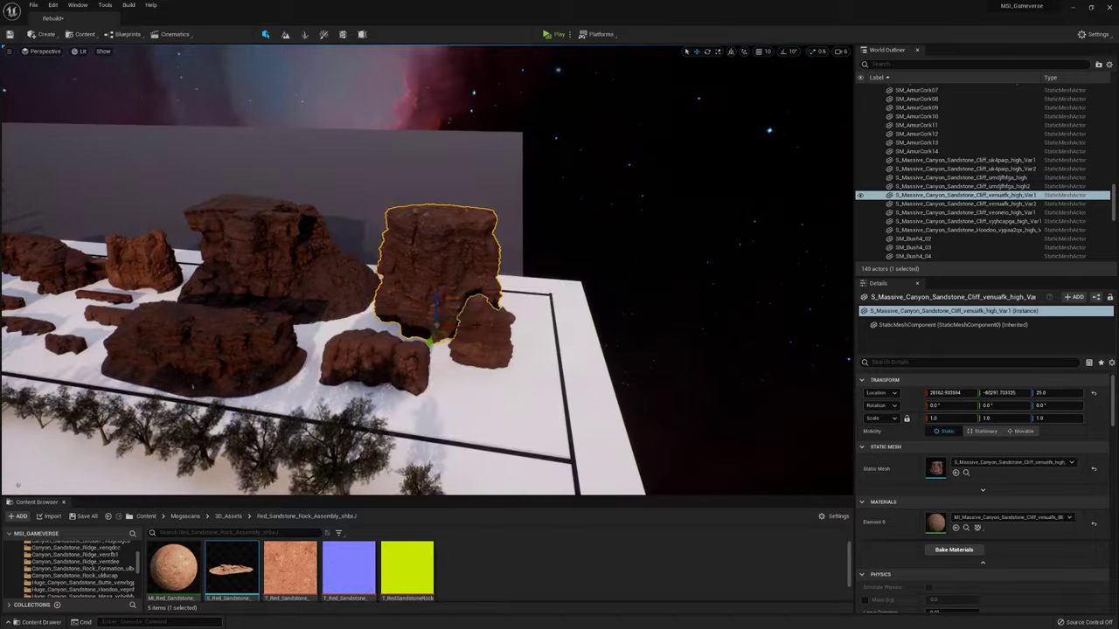
{"action": "right_click_drag", "start_coordinate": [437, 312], "coordinate": [534, 319]}
{"action": "left_click", "coordinate": [775, 254]}
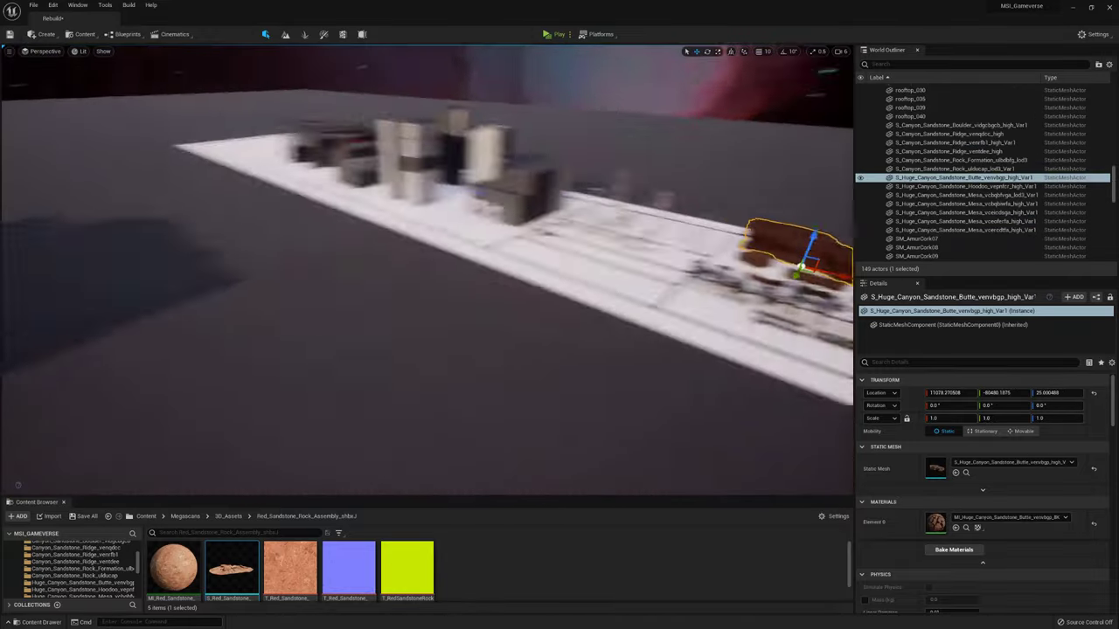
{"action": "right_click_drag", "start_coordinate": [775, 253], "coordinate": [492, 312]}
Embed the venuafk cliff behind the uk4paip cliff, tilted about 7° around X, scaled to about 1.38 and sunk into the ground.
{"action": "left_click", "coordinate": [492, 312]}
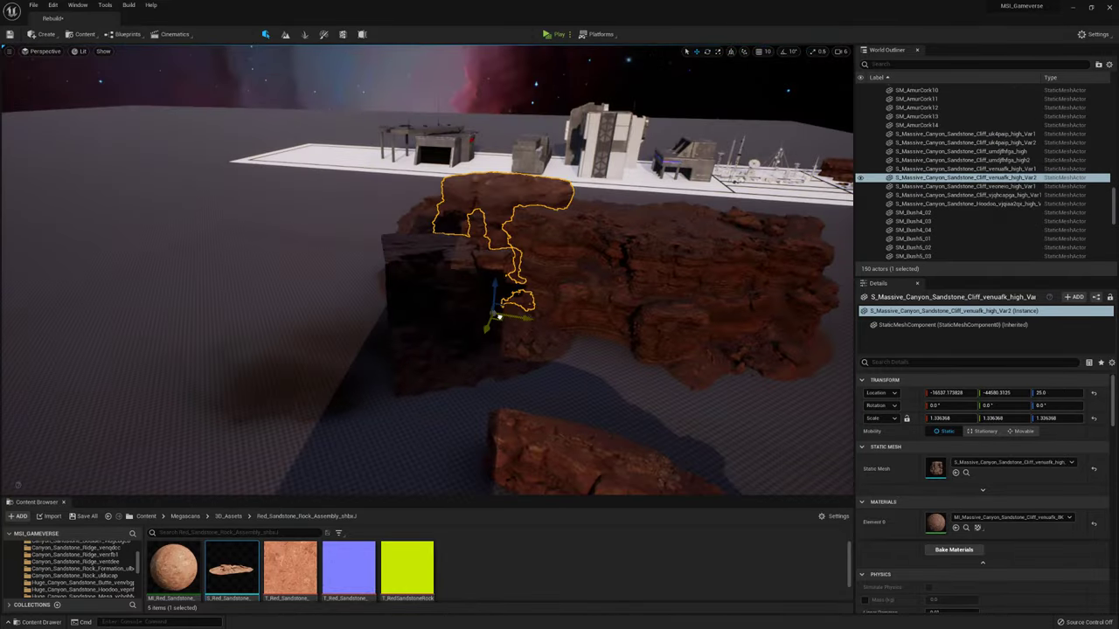
{"action": "left_click", "coordinate": [524, 349]}
{"action": "right_click_drag", "start_coordinate": [525, 349], "coordinate": [472, 262]}
{"action": "left_click", "coordinate": [481, 209]}
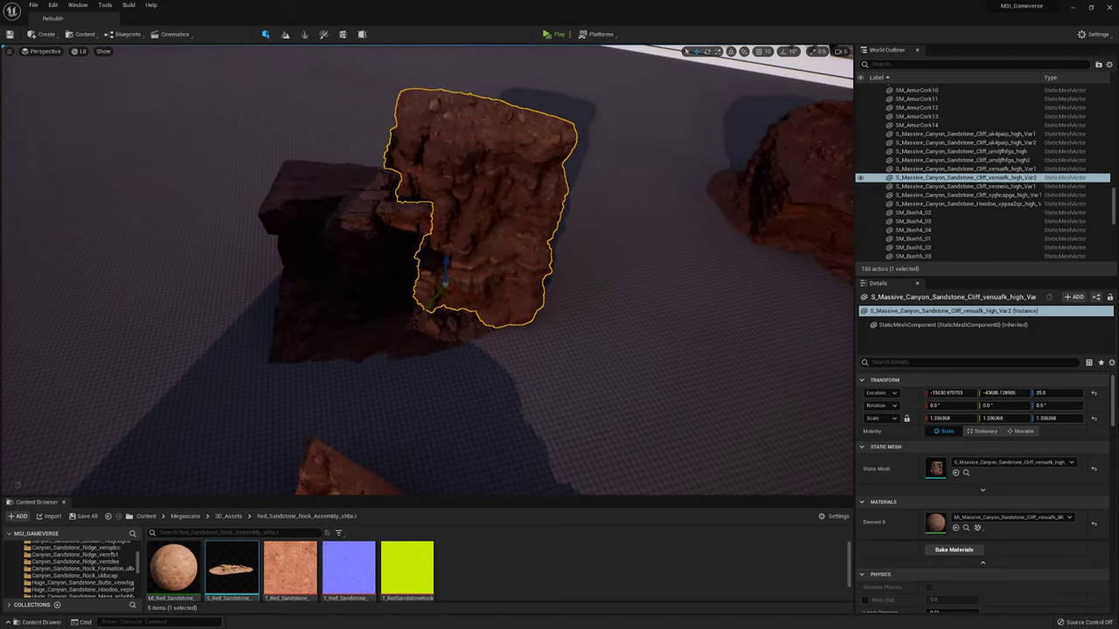
{"action": "right_click_drag", "start_coordinate": [481, 210], "coordinate": [468, 236]}
{"action": "key", "text": "e"}
{"action": "mouse_move", "coordinate": [419, 324]}
{"action": "left_mouse_down", "text": "shift"}
{"action": "mouse_move", "coordinate": [400, 472]}
{"action": "mouse_move", "coordinate": [462, 461]}
{"action": "mouse_move", "coordinate": [324, 324]}
{"action": "mouse_move", "coordinate": [430, 335]}
{"action": "left_mouse_up", "text": "shift"}
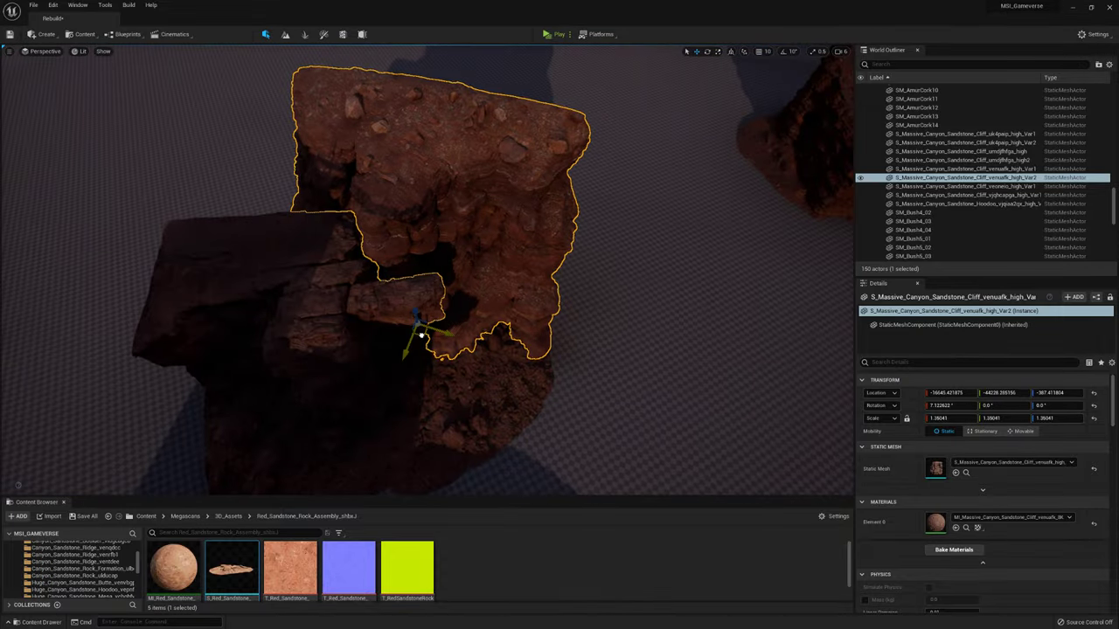
{"action": "right_click_drag", "start_coordinate": [420, 334], "coordinate": [398, 310]}
Scale the umdjfhfga cliff to about 2.96 and reposition it flush against the venuafk cliff.
{"action": "left_click", "coordinate": [591, 206]}
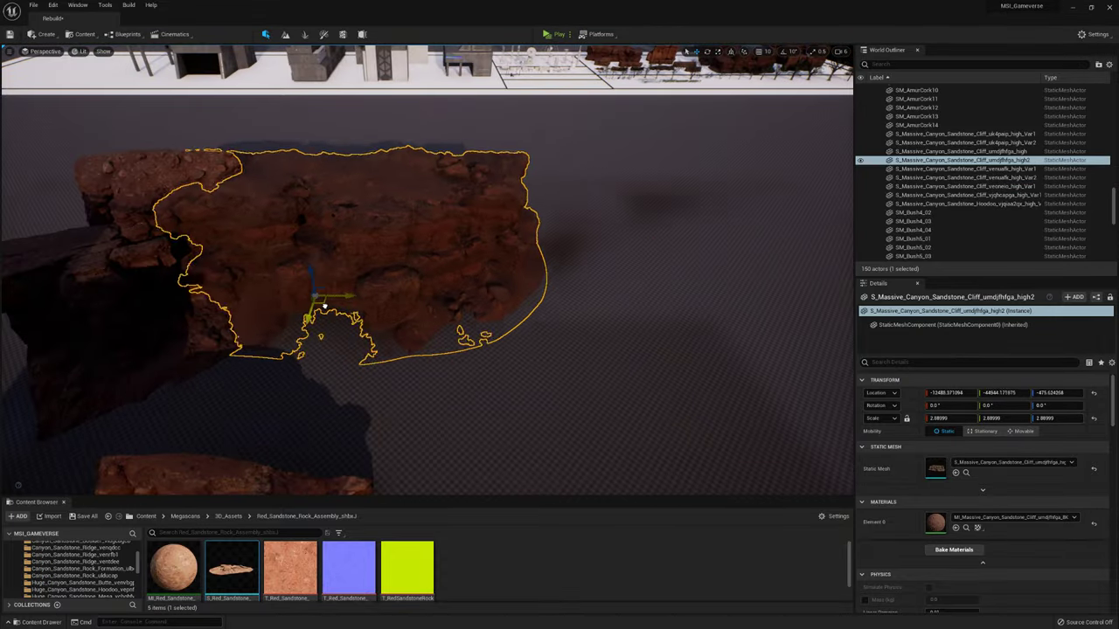
{"action": "right_click_drag", "start_coordinate": [338, 268], "coordinate": [410, 288]}
Duplicate the venuafk cliff and offset the copy to extend the rock formation.
{"action": "left_click", "coordinate": [297, 263]}
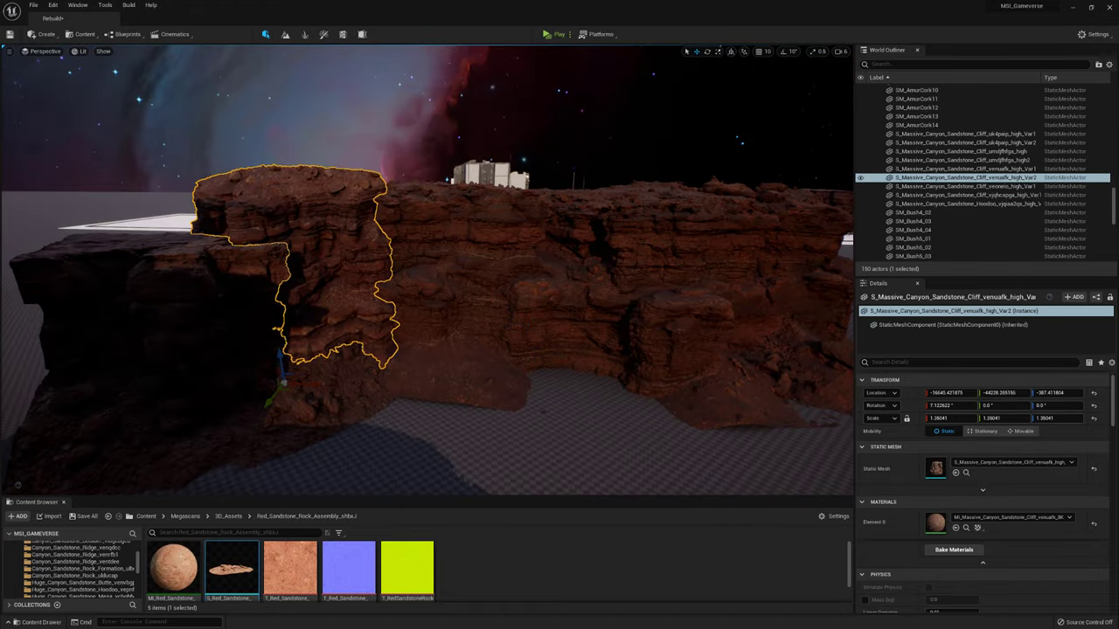
{"action": "left_click_drag", "start_coordinate": [281, 360], "coordinate": [411, 358], "text": "alt"}
{"action": "right_click_drag", "start_coordinate": [392, 390], "coordinate": [525, 411]}
{"action": "key", "text": "Escape"}
Scale the butte copy to about 2.32 and raise it onto the top of the cliff formation.
{"action": "left_click", "coordinate": [425, 412]}
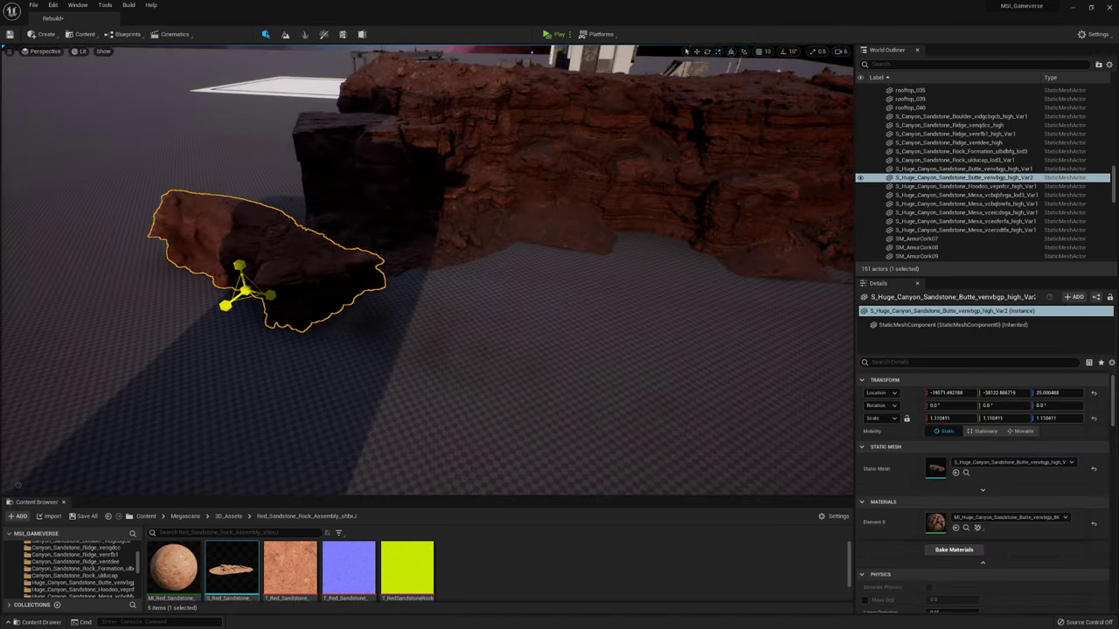
{"action": "left_click_drag", "start_coordinate": [243, 290], "coordinate": [236, 294]}
{"action": "right_click_drag", "start_coordinate": [237, 294], "coordinate": [162, 394]}
{"action": "left_click_drag", "start_coordinate": [163, 394], "coordinate": [492, 307]}
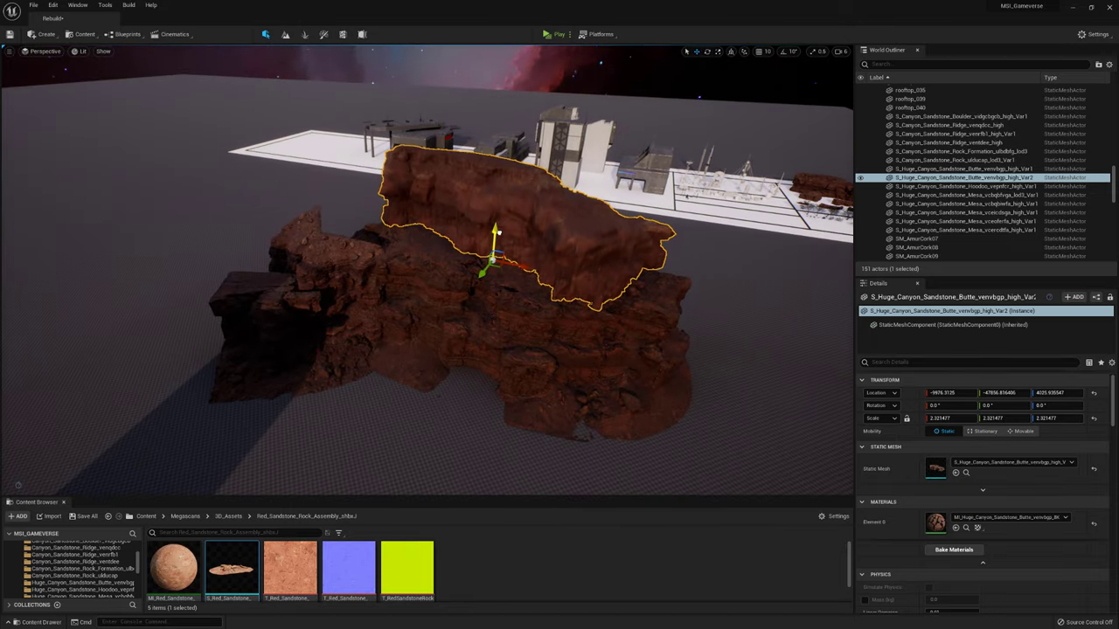
Rotate the butte about -11.8° around Z, lower it onto the cliff tops and check the framing through CameraActor1.
{"action": "key", "text": "e"}
{"action": "right_click_drag", "start_coordinate": [498, 233], "coordinate": [477, 249]}
{"action": "key", "text": "e"}
{"action": "left_click_drag", "start_coordinate": [595, 278], "coordinate": [588, 281]}
{"action": "right_click_drag", "start_coordinate": [587, 281], "coordinate": [423, 328]}
{"action": "key", "text": "w"}
{"action": "right_click_drag", "start_coordinate": [553, 313], "coordinate": [568, 301]}
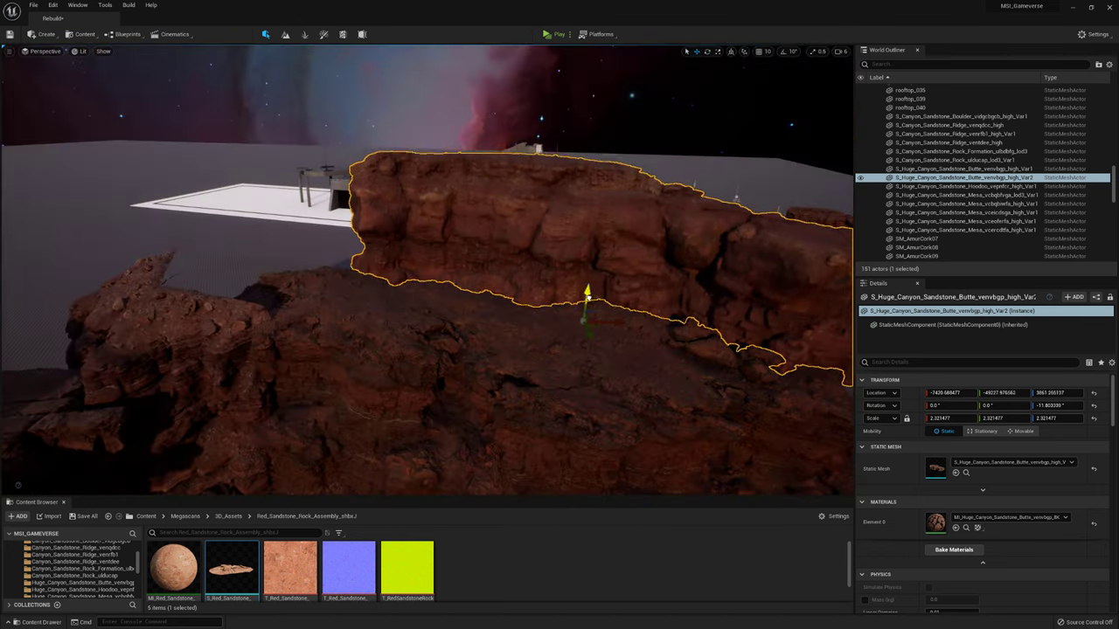
{"action": "left_click", "coordinate": [42, 50]}
{"action": "left_click", "coordinate": [126, 195]}
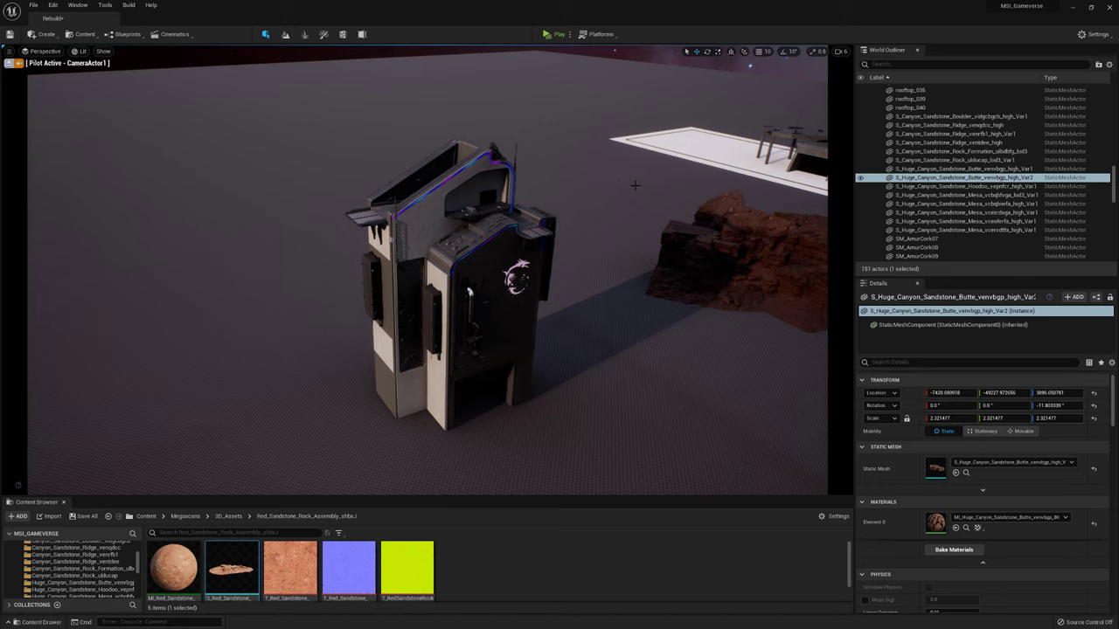
{"action": "left_click", "coordinate": [9, 66]}
Duplicate the umdjfhfga cliff, place the copy at the formation's opposite end and scale it to about 2.56.
{"action": "right_click_drag", "start_coordinate": [559, 288], "coordinate": [595, 306]}
{"action": "left_click", "coordinate": [595, 306]}
{"action": "left_click_drag", "start_coordinate": [595, 305], "coordinate": [393, 273]}
{"action": "right_click_drag", "start_coordinate": [559, 288], "coordinate": [577, 293]}
Rotate the umdjfhfga cliff copy to about -8° around Z and return the viewport to lit shading.
{"action": "left_click", "coordinate": [102, 84]}
{"action": "key", "text": "e"}
{"action": "left_click_drag", "start_coordinate": [350, 293], "coordinate": [356, 299]}
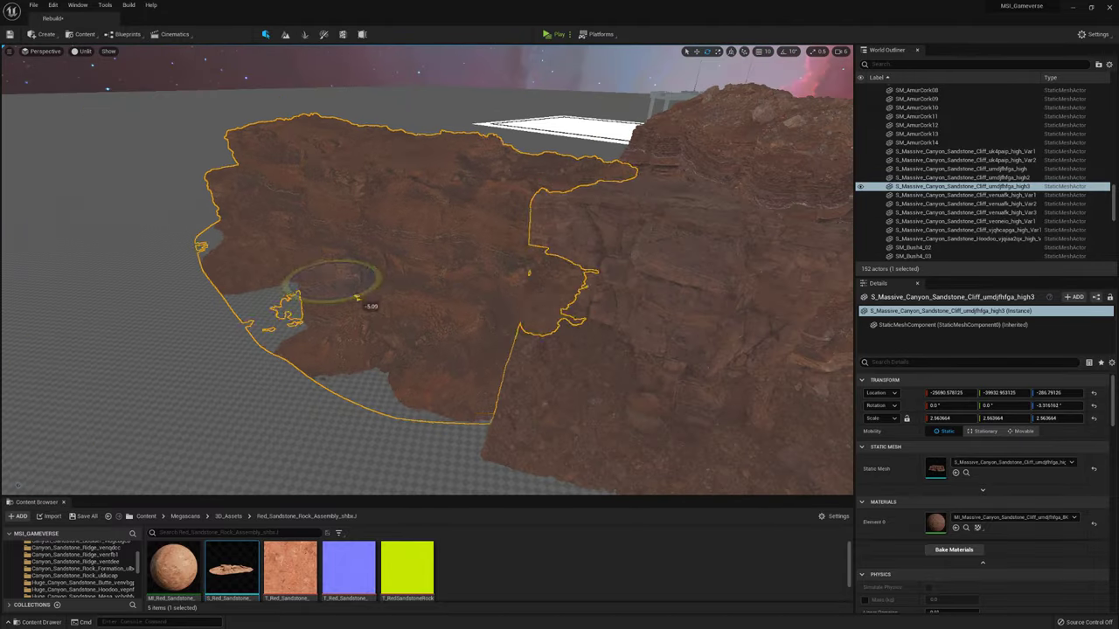
{"action": "left_click", "coordinate": [88, 55]}
{"action": "left_click", "coordinate": [102, 71]}
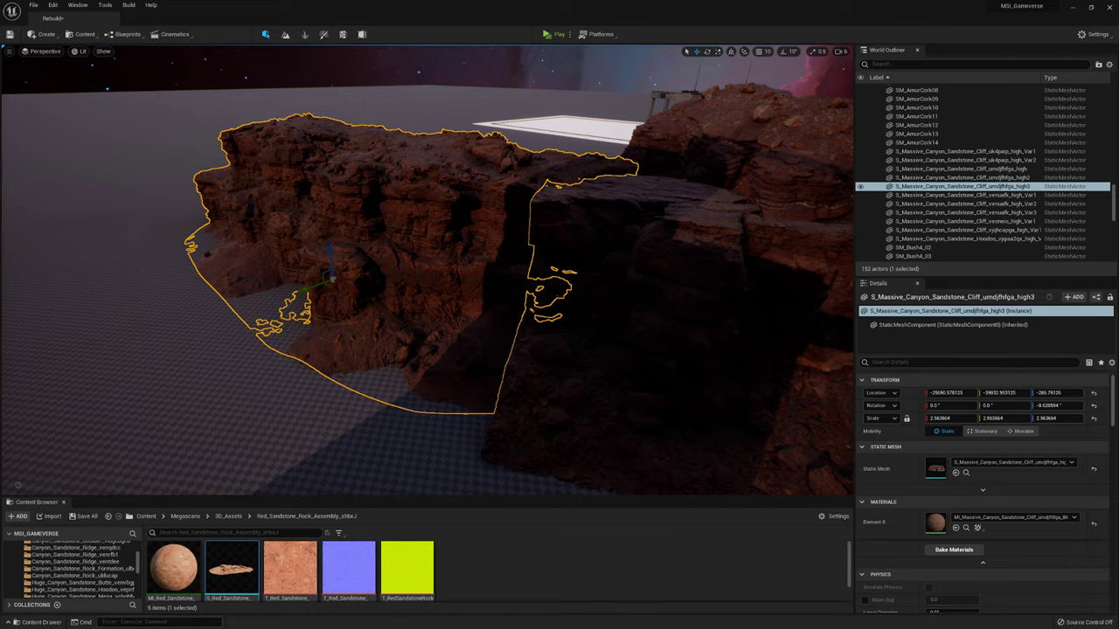
Duplicate the uk4paip cliff, place the copy beside the original toward the formation's far end and rotate it around Z.
{"action": "left_click", "coordinate": [466, 292]}
{"action": "right_click_drag", "start_coordinate": [467, 292], "coordinate": [490, 331]}
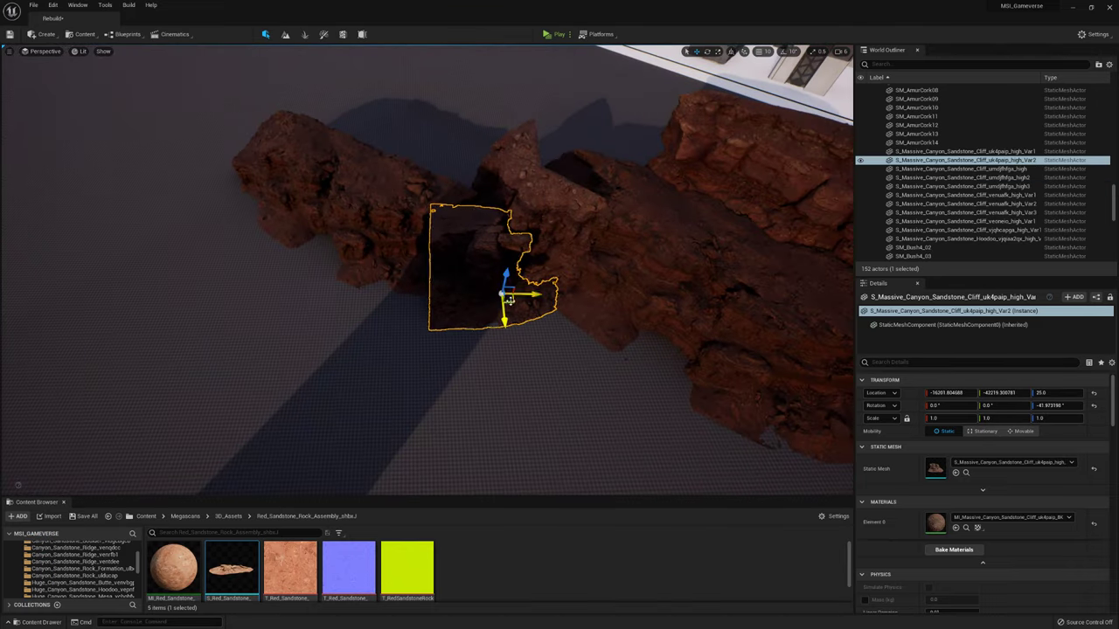
{"action": "left_click", "coordinate": [322, 247]}
{"action": "left_click_drag", "start_coordinate": [231, 569], "coordinate": [505, 299]}
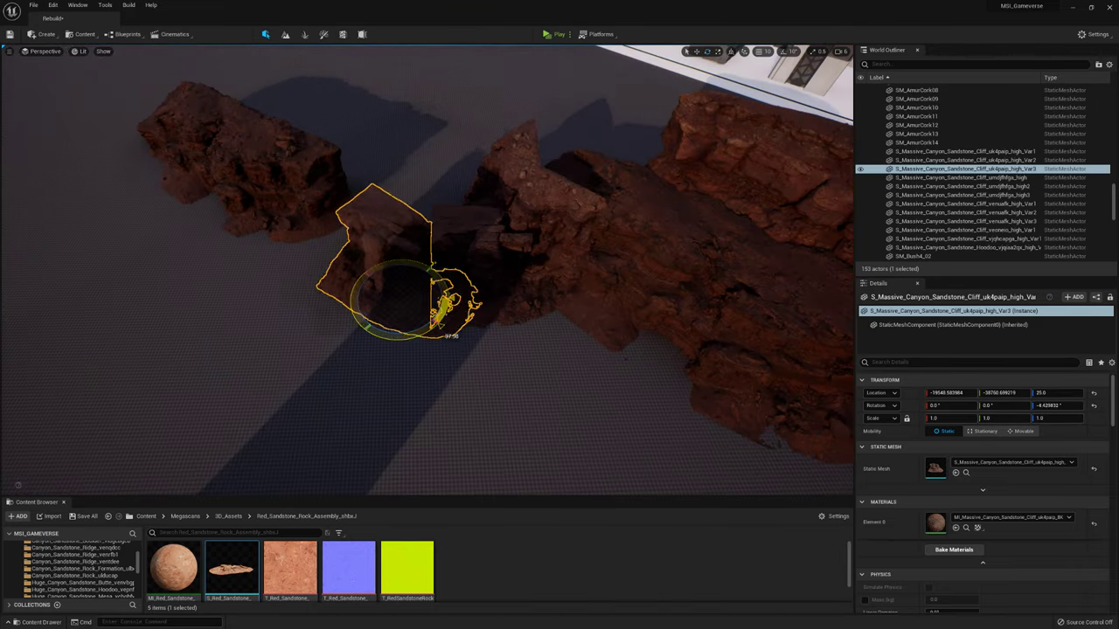
{"action": "key", "text": "w"}
Duplicate the venuafk cliff into the gap beside the uk4paip copy and rotate it about -45° around Z.
{"action": "right_click_drag", "start_coordinate": [446, 306], "coordinate": [516, 284]}
{"action": "left_click", "coordinate": [516, 284]}
{"action": "left_click", "coordinate": [407, 316]}
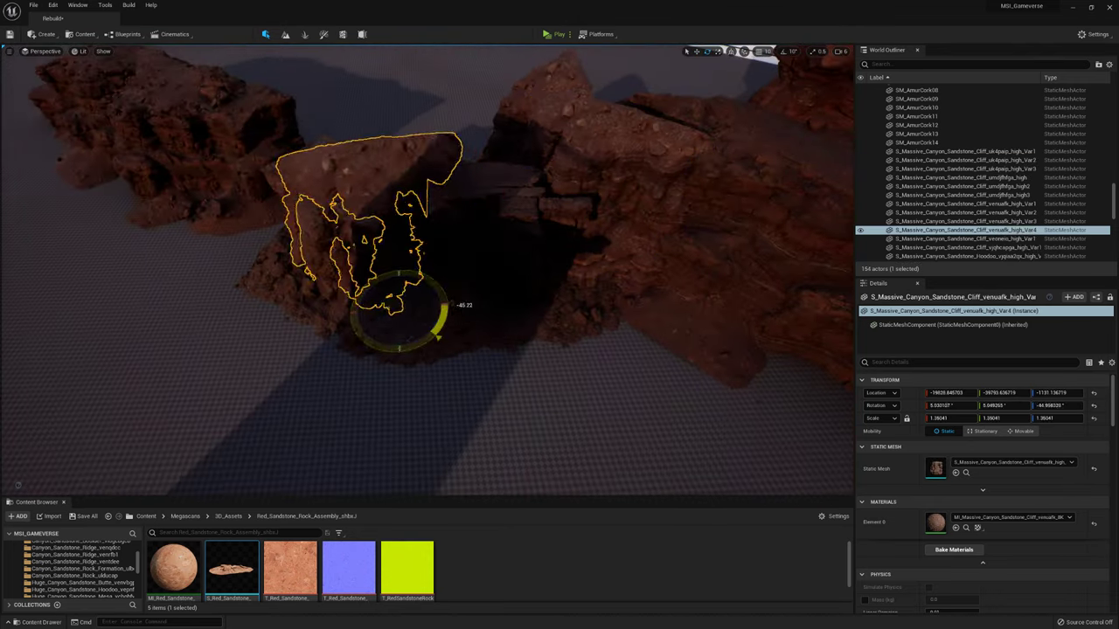
{"action": "right_click_drag", "start_coordinate": [418, 331], "coordinate": [414, 381]}
Reposition the two neighbouring uk4paip cliff copies and lower them into the ground.
{"action": "left_click", "coordinate": [415, 381]}
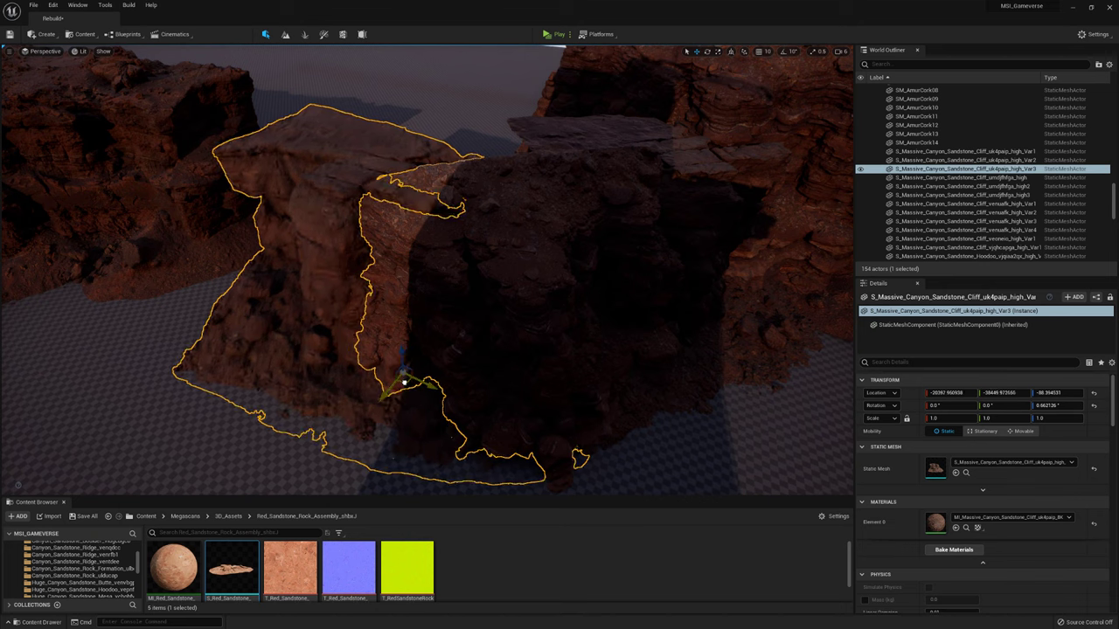
{"action": "left_click", "coordinate": [395, 385]}
{"action": "right_click_drag", "start_coordinate": [415, 381], "coordinate": [385, 323]}
{"action": "left_click", "coordinate": [555, 312]}
{"action": "left_click", "coordinate": [385, 323]}
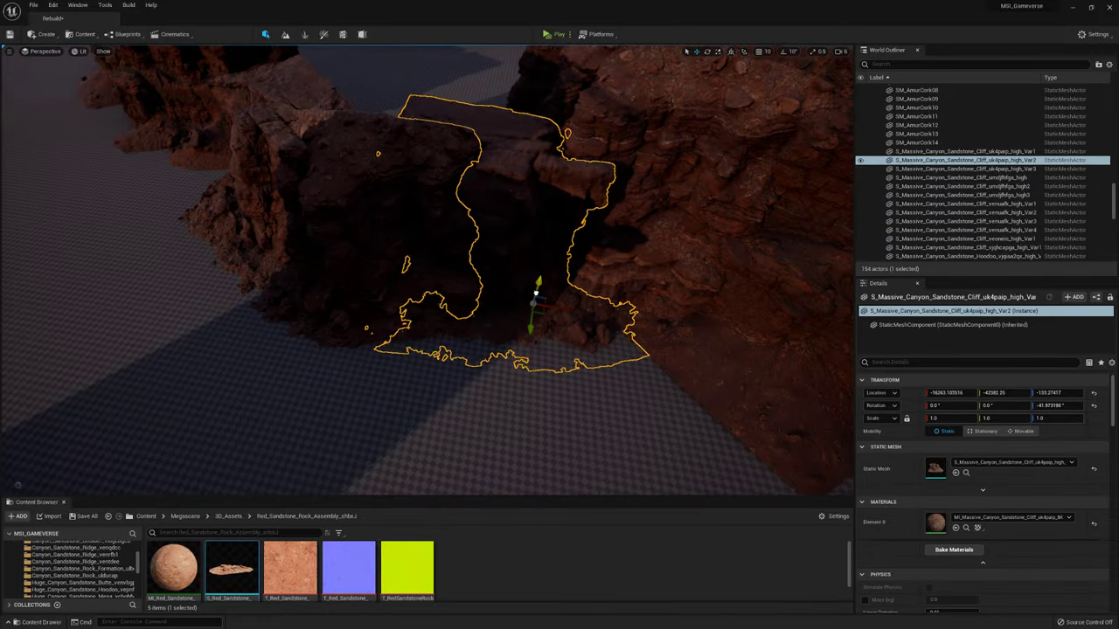
Rotate the newest uk4paip cliff copy to about 10.5° around Z and shift it outward along the formation.
{"action": "right_click_drag", "start_coordinate": [369, 306], "coordinate": [369, 306]}
{"action": "left_click", "coordinate": [442, 309]}
{"action": "key", "text": "f"}
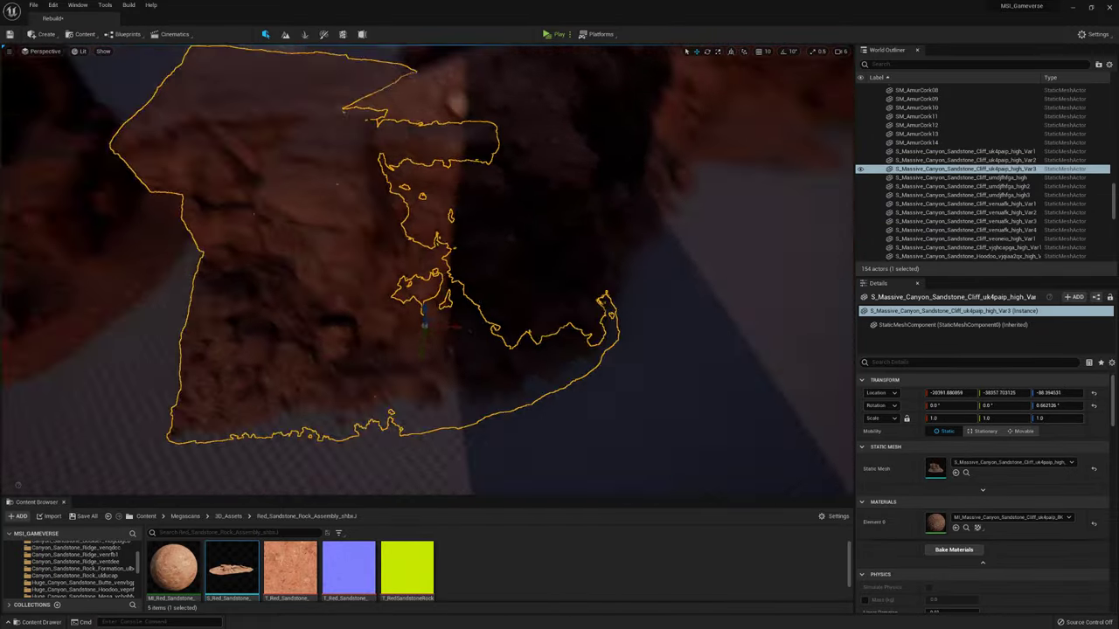
{"action": "key", "text": "e"}
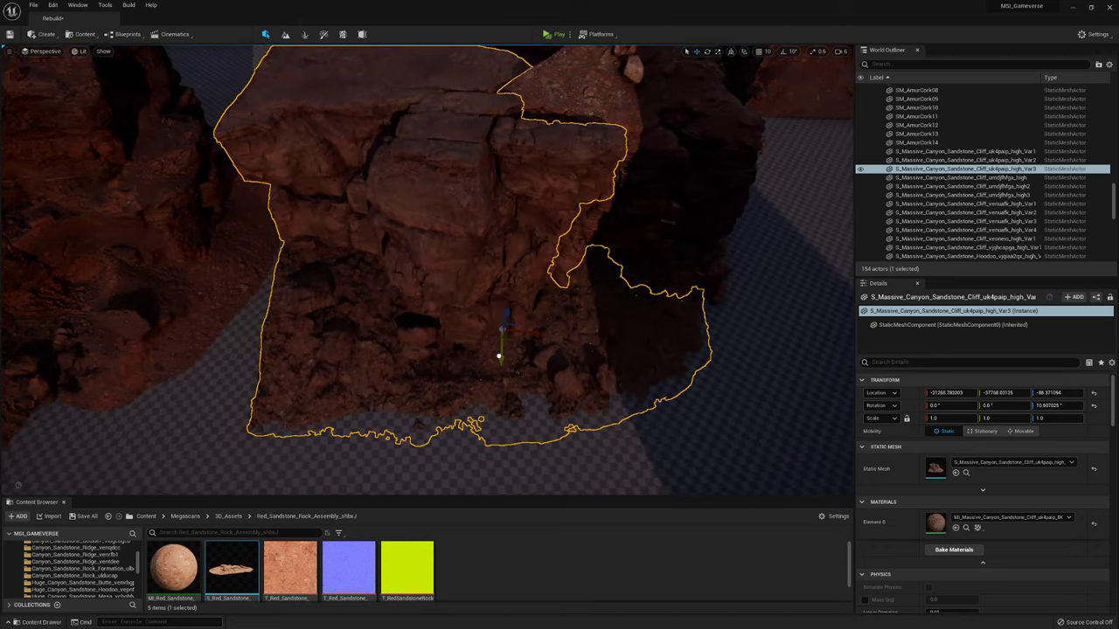
Shift the umdjfhfga end cliff against the uk4paip copy, rotating it to about 2.5° around Z and scaling it to about 2.54.
{"action": "right_click_drag", "start_coordinate": [369, 306], "coordinate": [369, 306]}
{"action": "right_click_drag", "start_coordinate": [403, 385], "coordinate": [403, 385]}
{"action": "left_click", "coordinate": [404, 385]}
{"action": "key", "text": "f"}
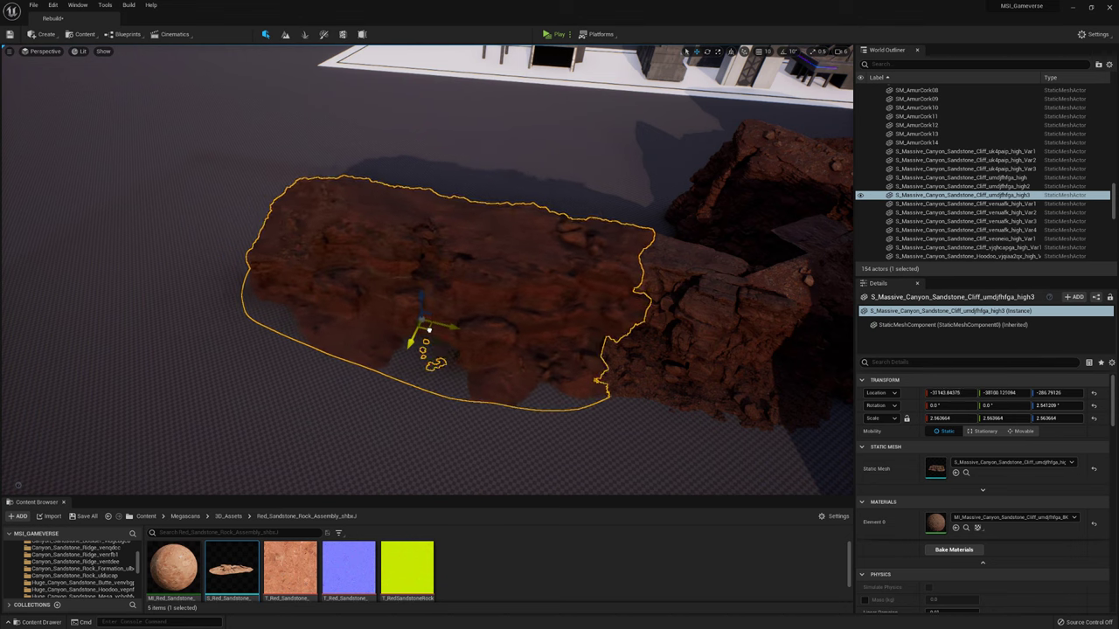
{"action": "right_click_drag", "start_coordinate": [431, 333], "coordinate": [432, 333]}
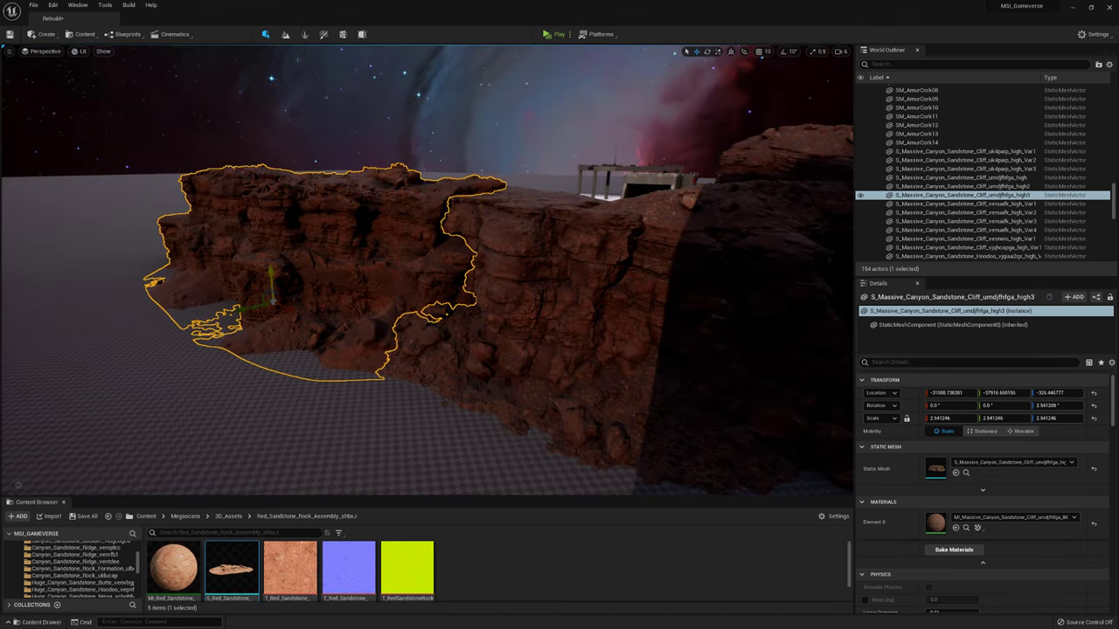
Clear the cliff selection and hide the ExponentialHeightFog actor in the Lighting folder.
{"action": "key", "text": "Escape"}
{"action": "right_click_drag", "start_coordinate": [373, 152], "coordinate": [373, 152]}
{"action": "left_click", "coordinate": [288, 218]}
{"action": "key", "text": "Escape"}
{"action": "right_click_drag", "start_coordinate": [471, 161], "coordinate": [471, 162]}
{"action": "left_click", "coordinate": [471, 161]}
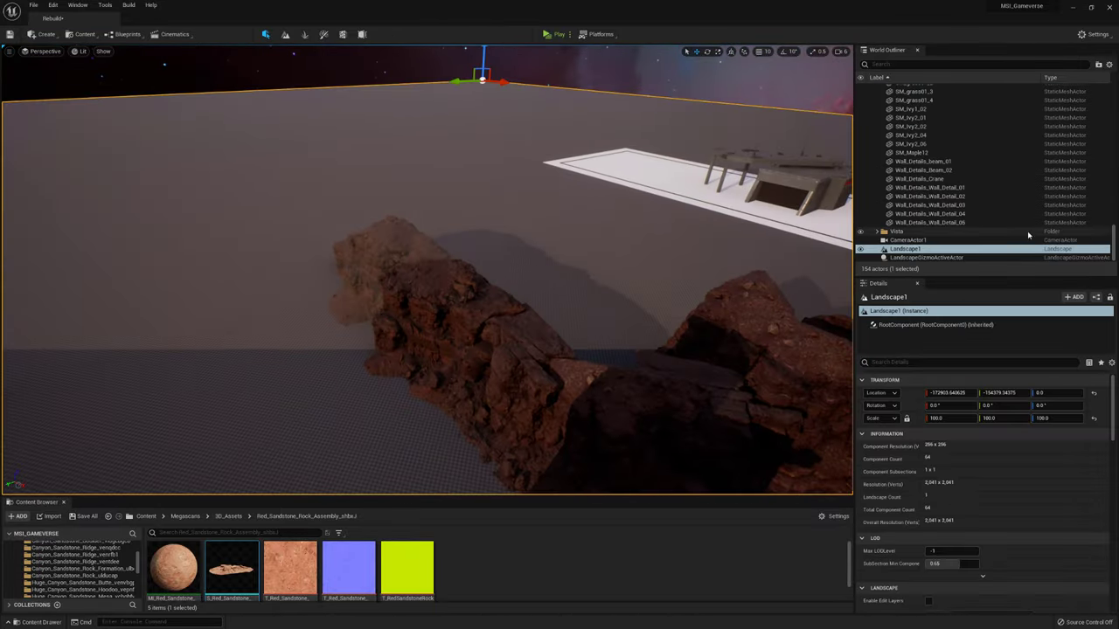
{"action": "scroll", "coordinate": [920, 232], "scroll_direction": "up", "scroll_amount": 15}
{"action": "double_click", "coordinate": [922, 184]}
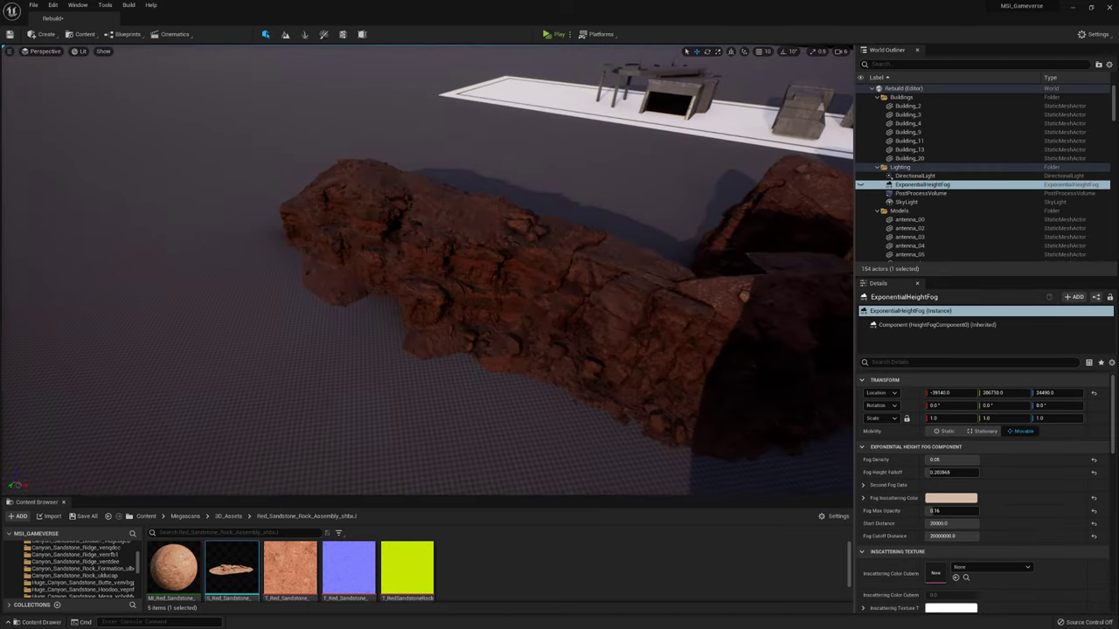
Duplicate the vceoferfa, vcercdtfa and vceicdsga mesas and the veoneio cliff from the asset layout, and place the copies near the cliff formation.
{"action": "left_click", "coordinate": [387, 312]}
{"action": "right_click_drag", "start_coordinate": [387, 312], "coordinate": [387, 312]}
{"action": "left_click", "coordinate": [341, 278]}
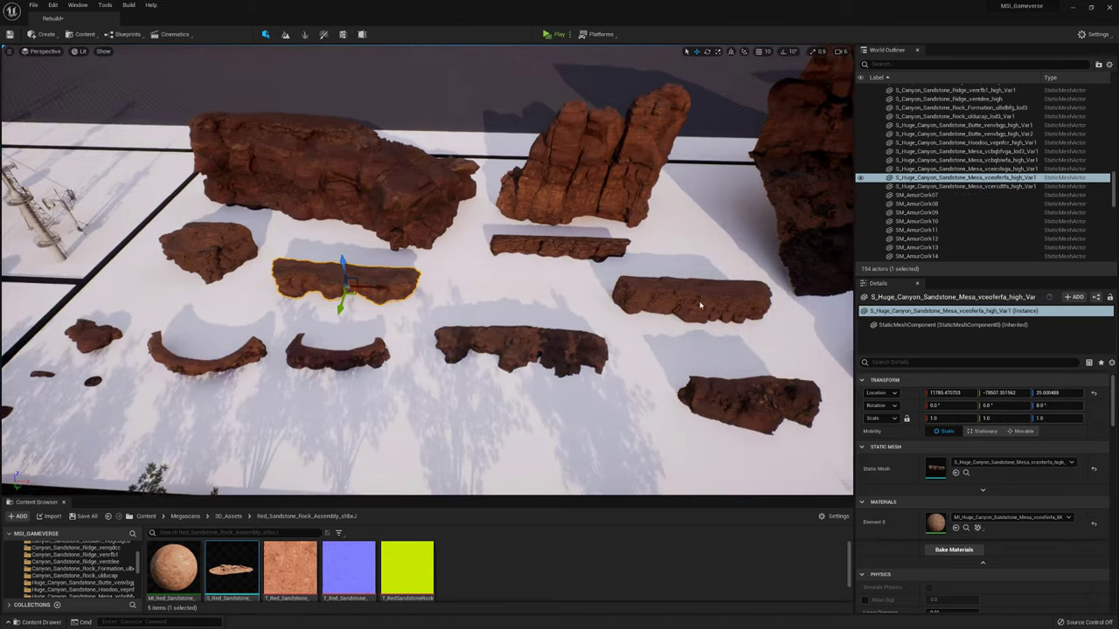
{"action": "left_click", "coordinate": [712, 295], "text": "ctrl"}
{"action": "right_click_drag", "start_coordinate": [711, 294], "coordinate": [712, 295]}
{"action": "left_click", "coordinate": [443, 307]}
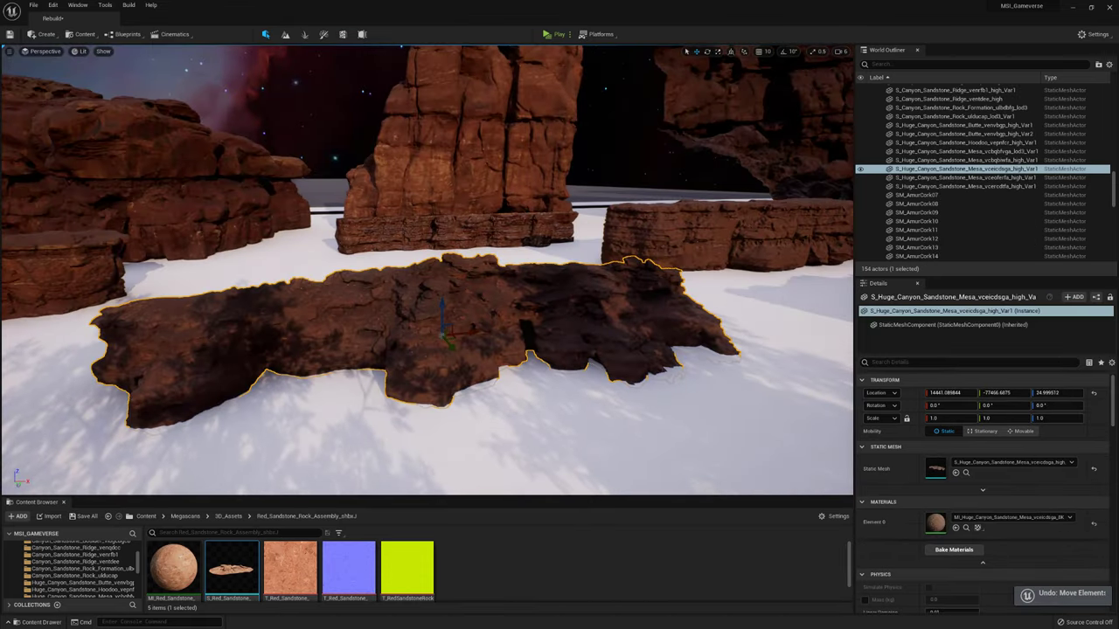
{"action": "right_click_drag", "start_coordinate": [443, 308], "coordinate": [443, 308]}
{"action": "left_click", "coordinate": [553, 238], "text": "ctrl"}
{"action": "left_click", "coordinate": [627, 302], "text": "ctrl"}
{"action": "right_click_drag", "start_coordinate": [591, 291], "coordinate": [591, 291]}
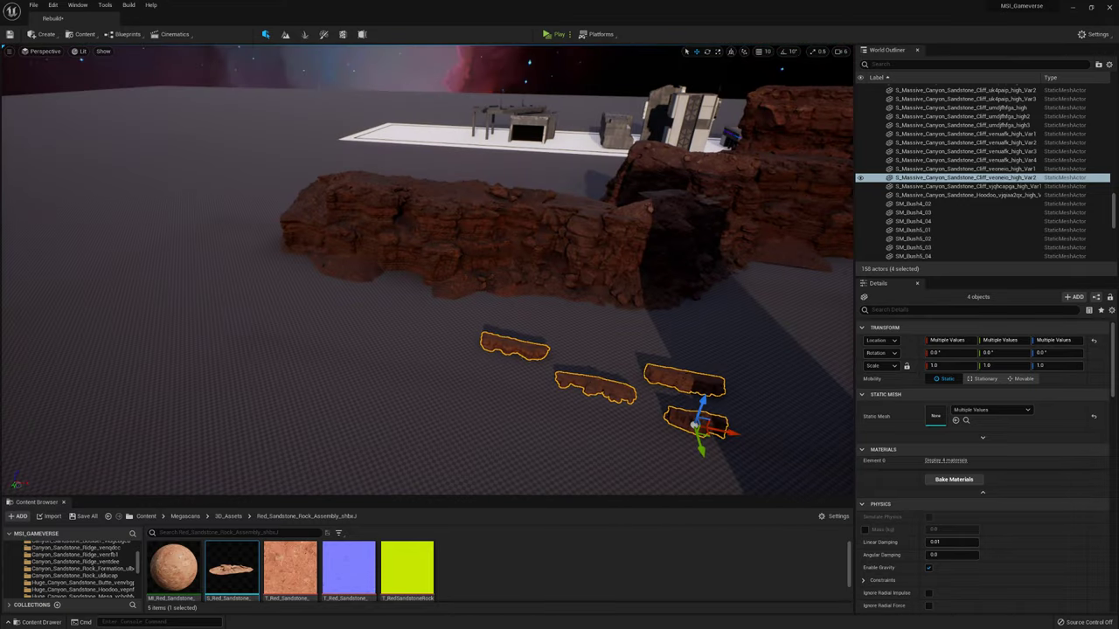
Extend the cliff wall with the vcercdtfa mesa copy, scaled to about 8.1 and rotated about -51.4° around Z, and check it through CameraActor1.
{"action": "left_click", "coordinate": [236, 251]}
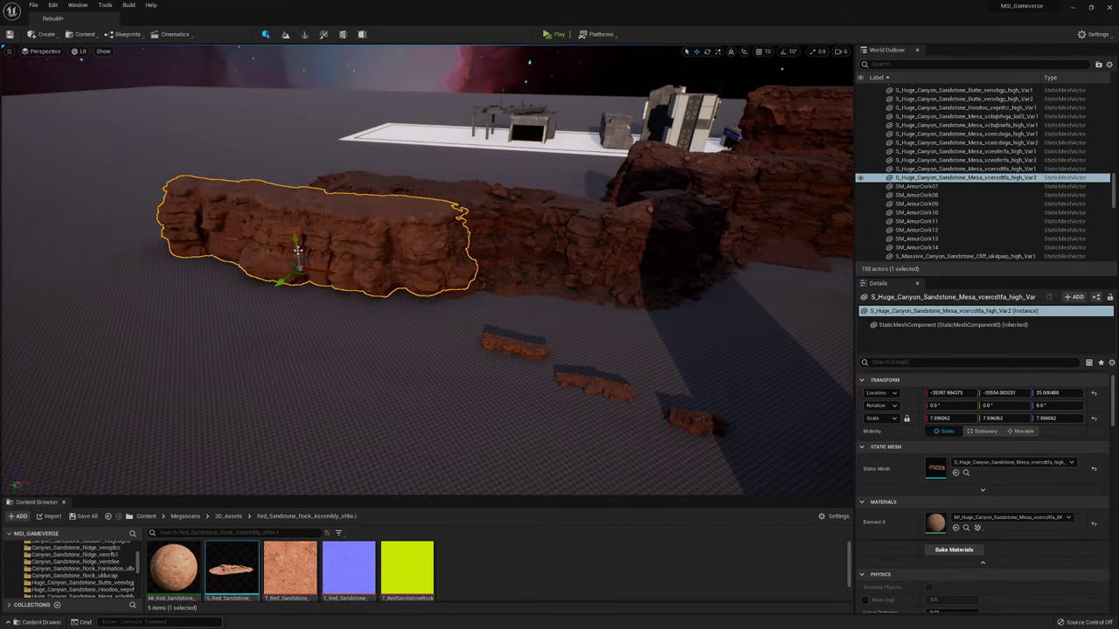
{"action": "key", "text": "f"}
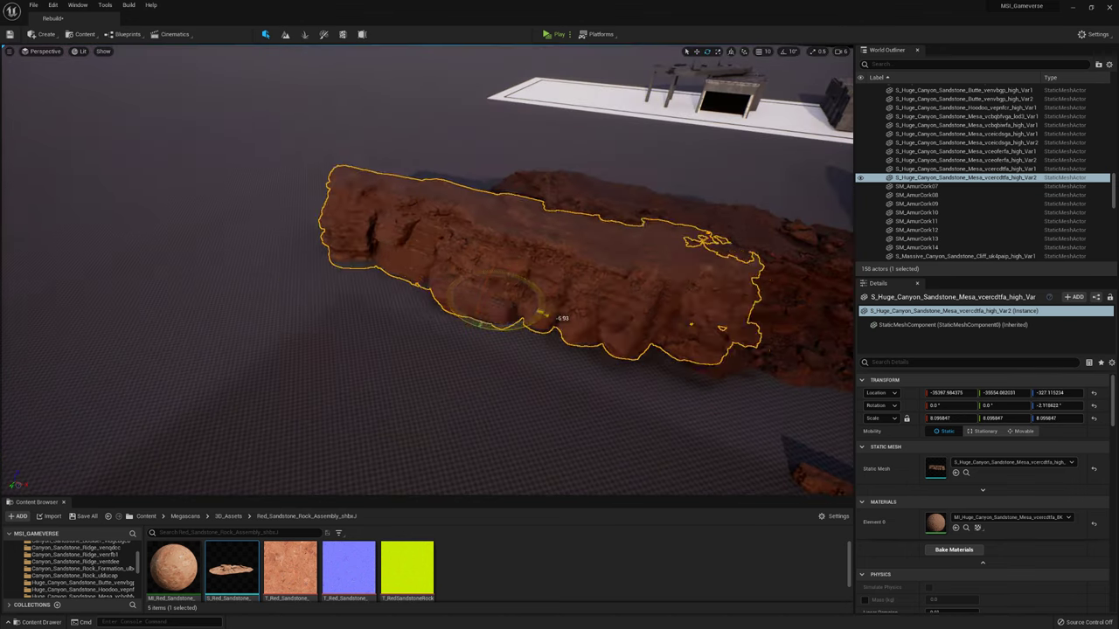
{"action": "left_click_drag", "start_coordinate": [411, 289], "coordinate": [415, 296]}
{"action": "left_click", "coordinate": [41, 50]}
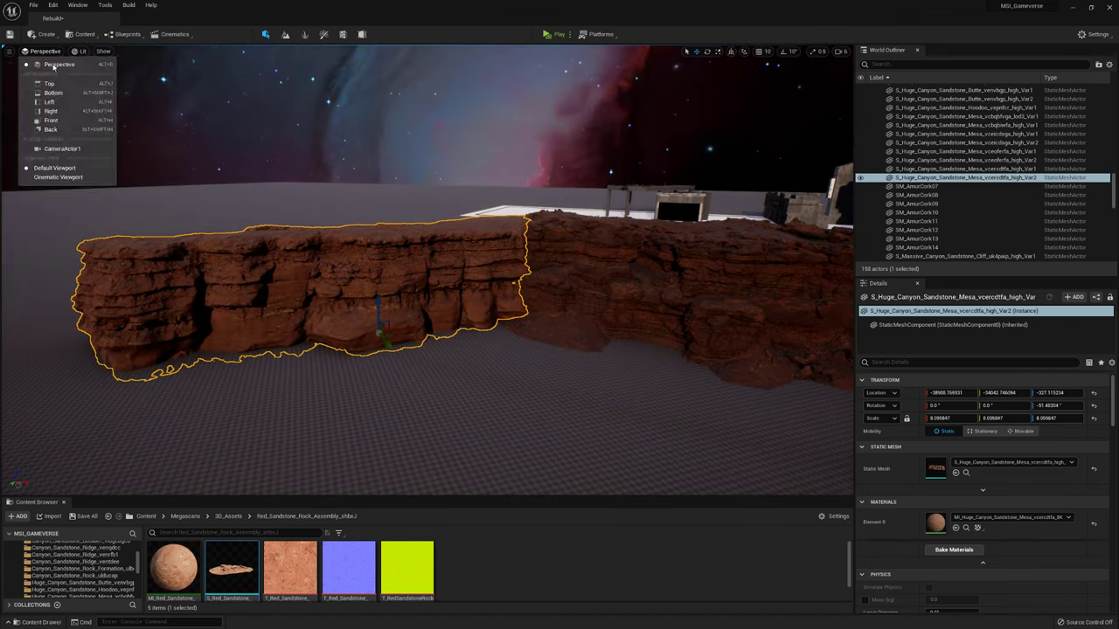
{"action": "left_click", "coordinate": [54, 178]}
{"action": "left_click", "coordinate": [9, 64]}
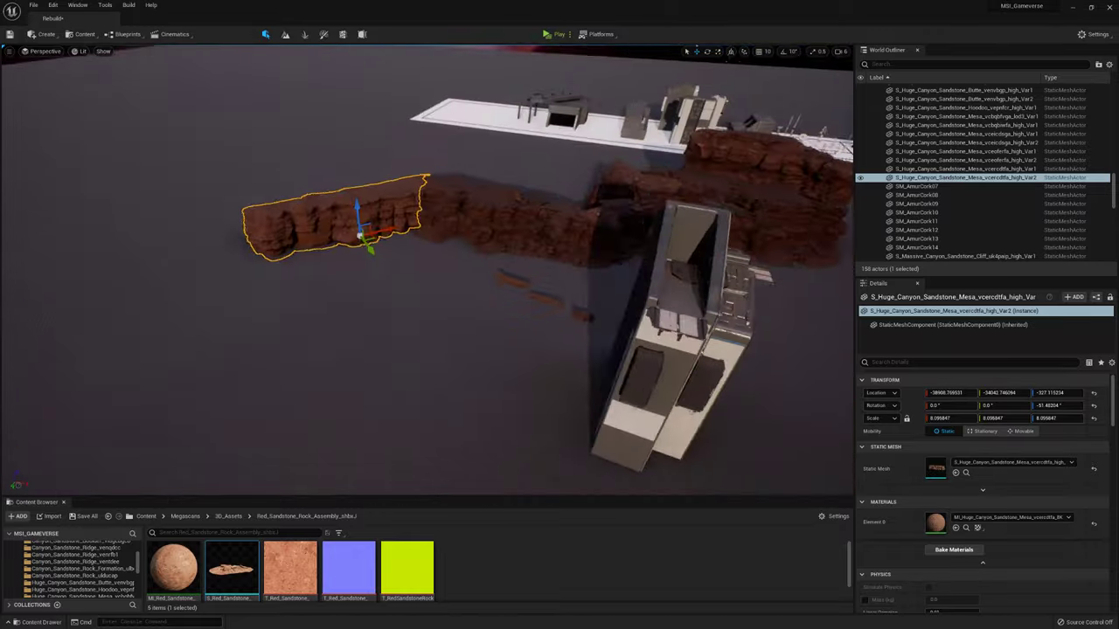
Scale the veoneio cliff copy to about 8.43, rotate it around Z and place it beyond the vcercdtfa mesa.
{"action": "left_click_drag", "start_coordinate": [690, 337], "coordinate": [341, 273]}
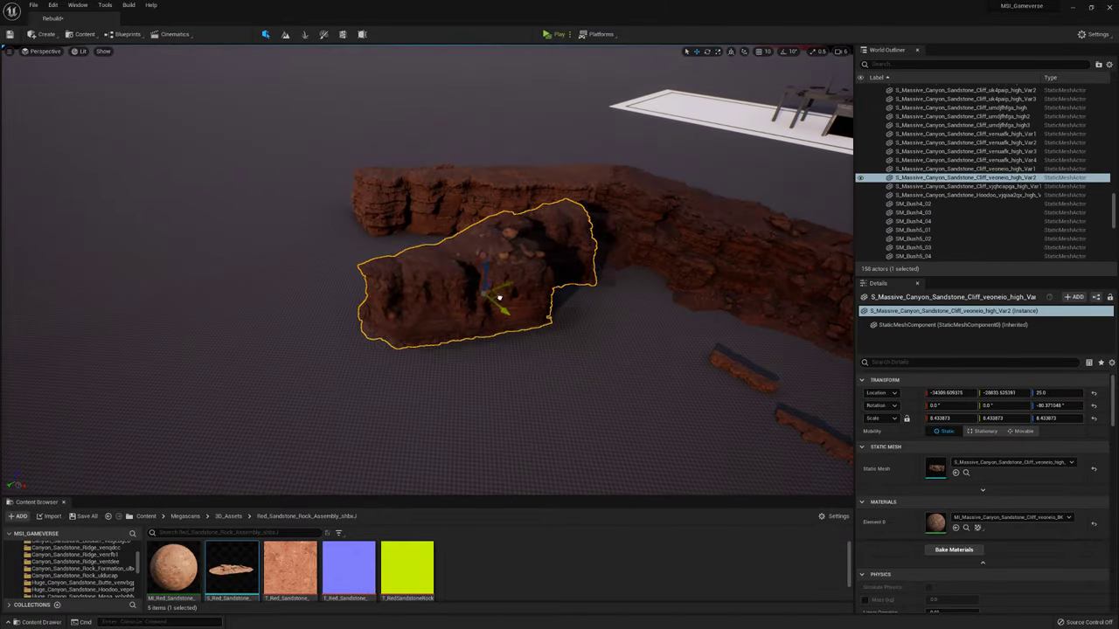
{"action": "left_click_drag", "start_coordinate": [499, 299], "coordinate": [289, 249]}
{"action": "right_click_drag", "start_coordinate": [326, 259], "coordinate": [359, 245]}
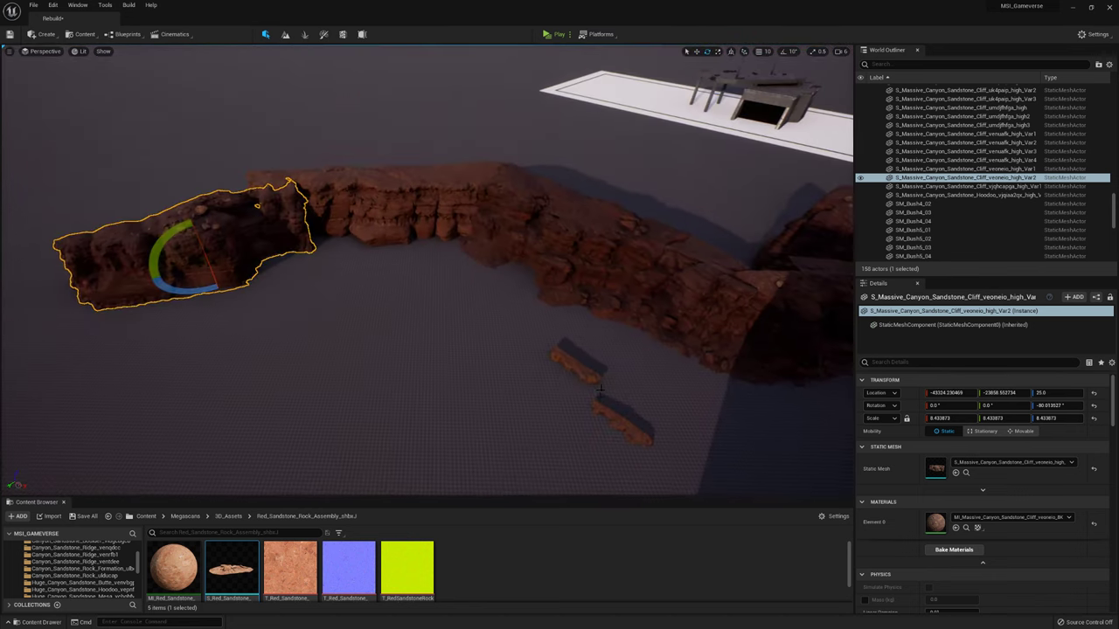
Raise the vceicdsga mesa copy onto the cliff tops, scale it to about 5.17 and rotate it about -9.9° around Z.
{"action": "left_click", "coordinate": [574, 370]}
{"action": "right_click_drag", "start_coordinate": [429, 271], "coordinate": [446, 258]}
{"action": "left_click_drag", "start_coordinate": [566, 341], "coordinate": [662, 290], "text": "shift"}
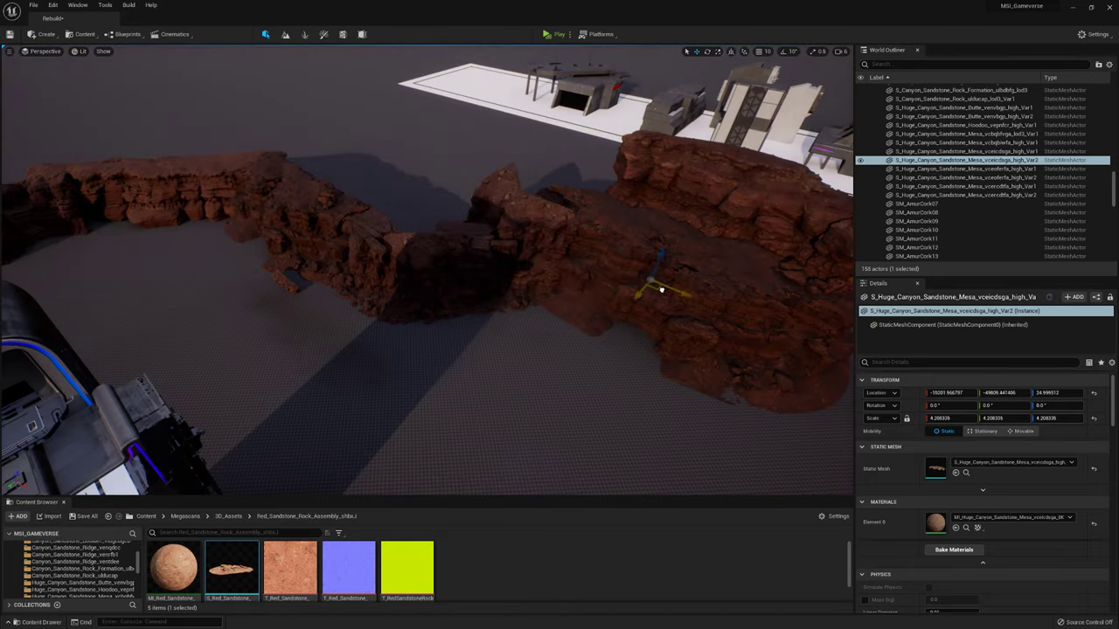
{"action": "left_click_drag", "start_coordinate": [603, 218], "coordinate": [564, 253], "text": "shift"}
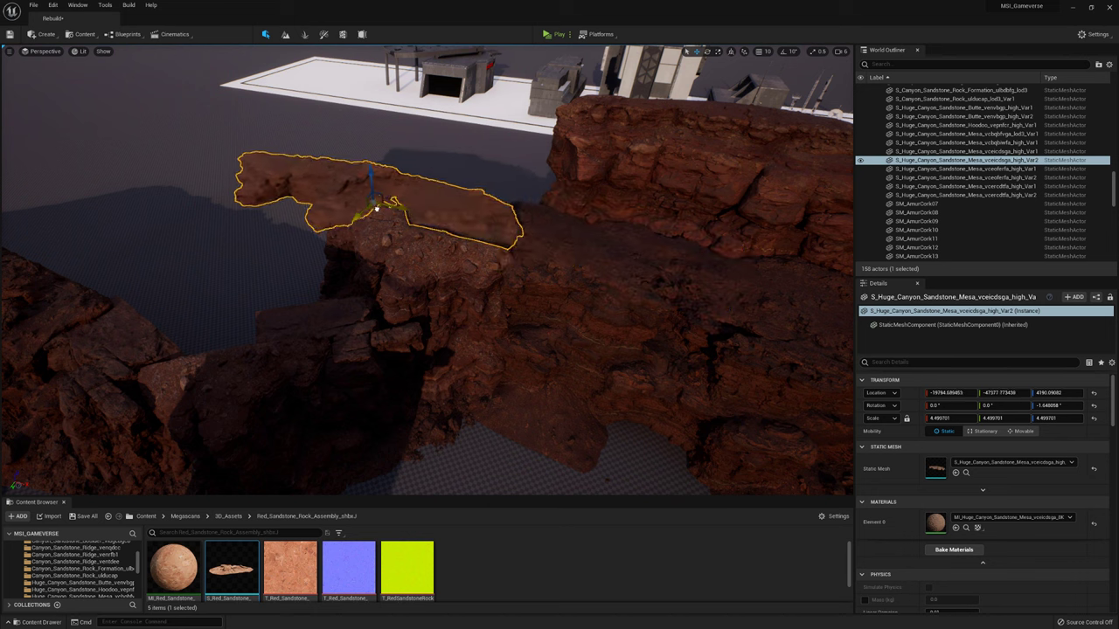
{"action": "left_click_drag", "start_coordinate": [393, 187], "coordinate": [416, 225], "text": "shift"}
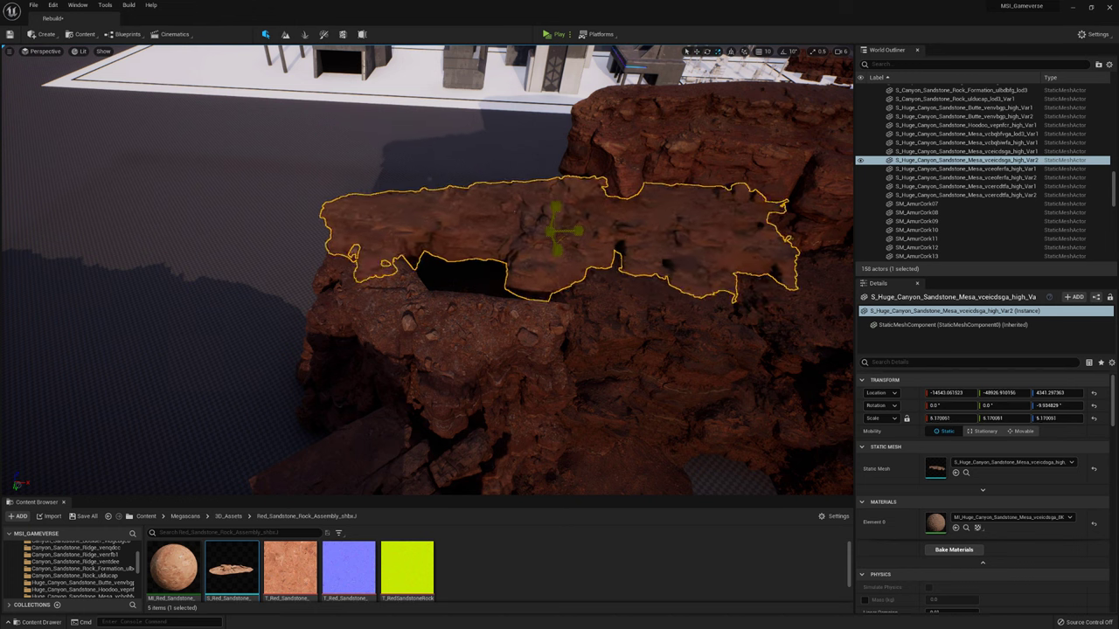
{"action": "right_click_drag", "start_coordinate": [554, 229], "coordinate": [564, 210]}
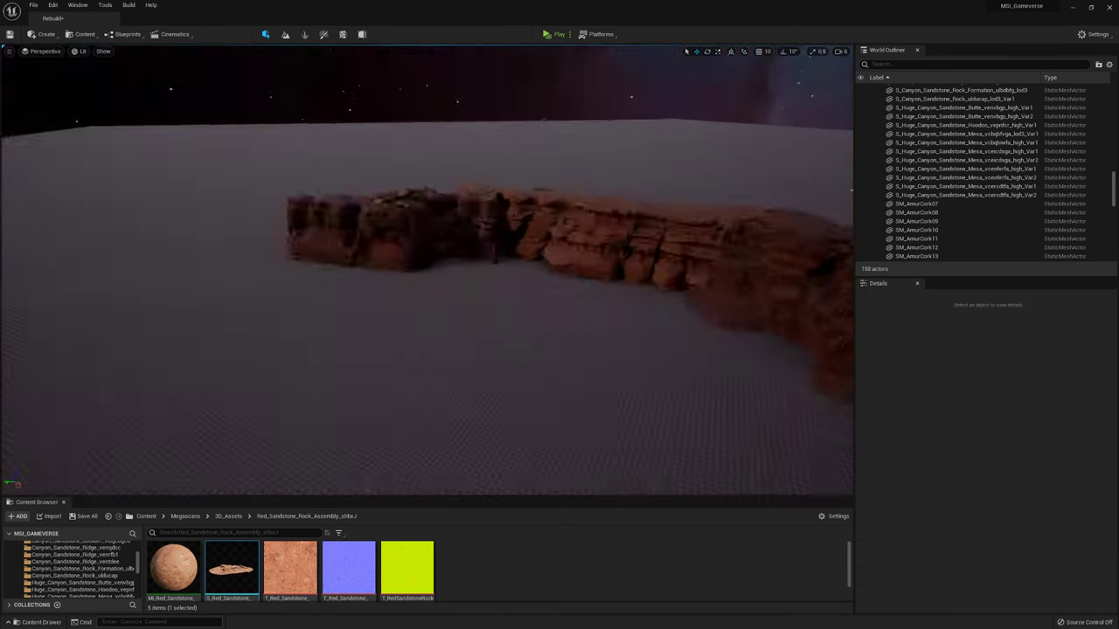
Duplicate a uk4paip cliff and place the copy beyond the veoneio cliff at the end of the curved wall.
{"action": "left_click", "coordinate": [340, 262]}
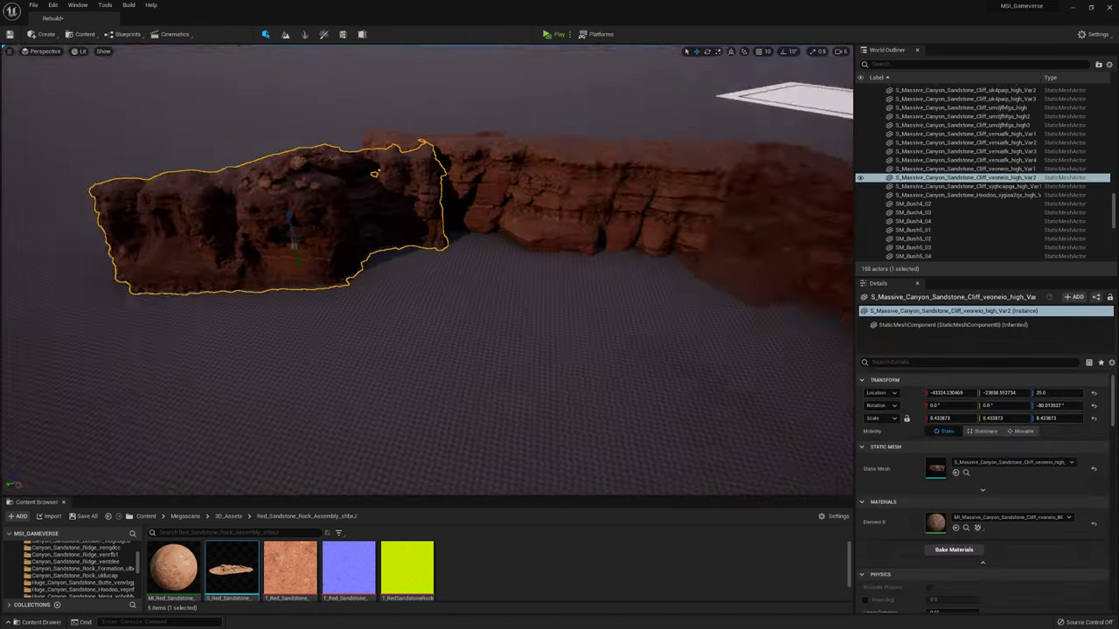
{"action": "right_click_drag", "start_coordinate": [340, 262], "coordinate": [638, 212]}
{"action": "left_click_drag", "start_coordinate": [638, 212], "coordinate": [142, 278], "text": "alt"}
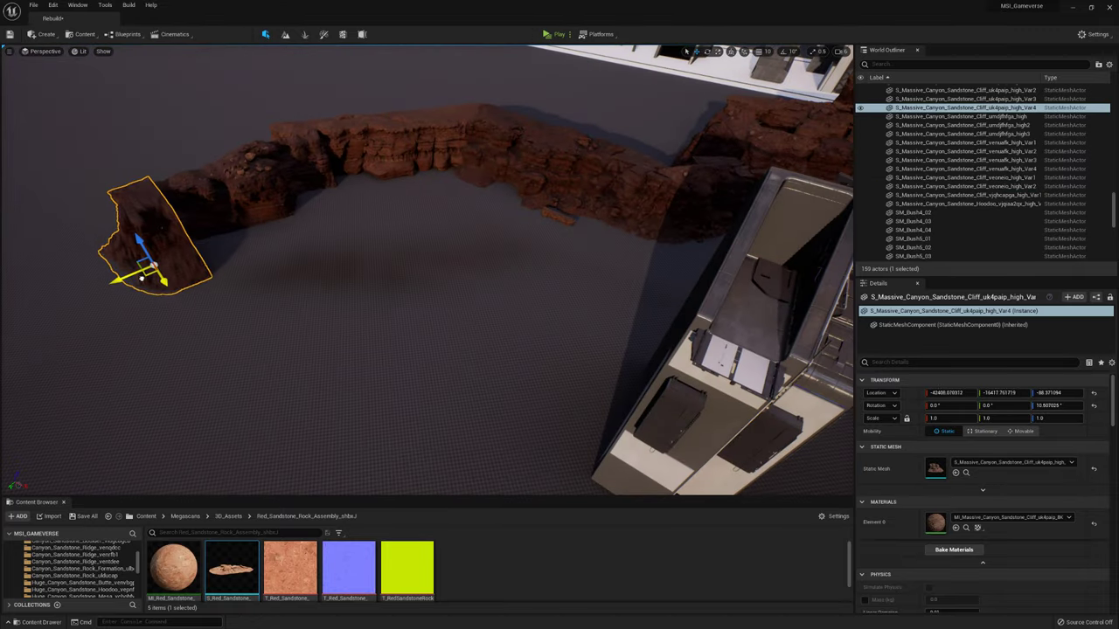
{"action": "right_click_drag", "start_coordinate": [393, 242], "coordinate": [402, 236]}
Reposition the veoneio cliff copy along the wall while viewing the scene through CameraActor1.
{"action": "left_click", "coordinate": [482, 240]}
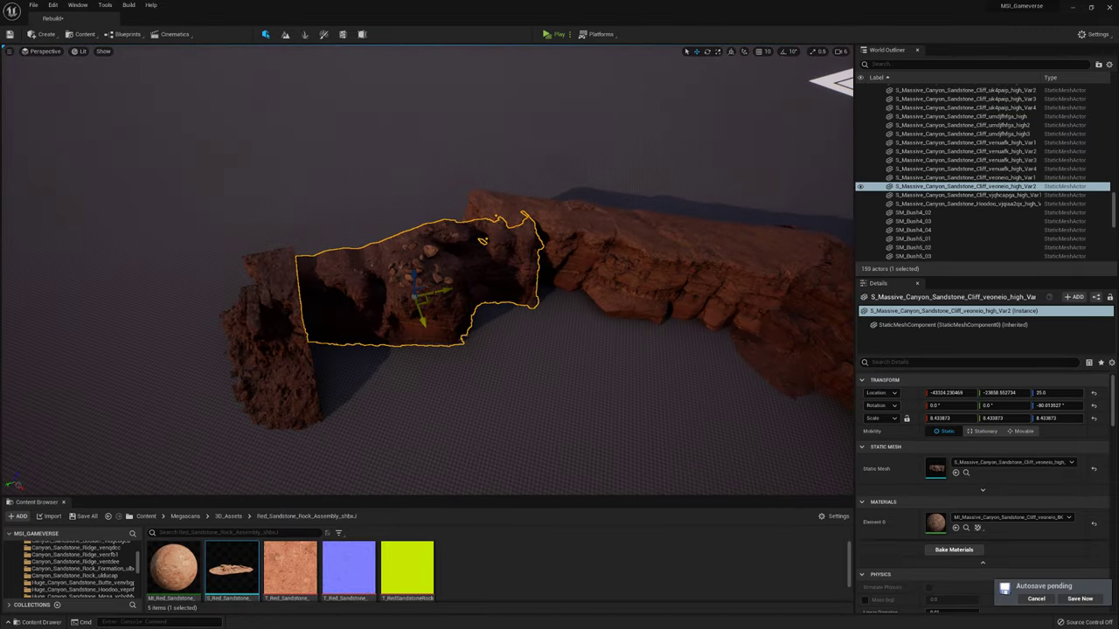
{"action": "left_click", "coordinate": [41, 51]}
{"action": "left_click", "coordinate": [67, 148]}
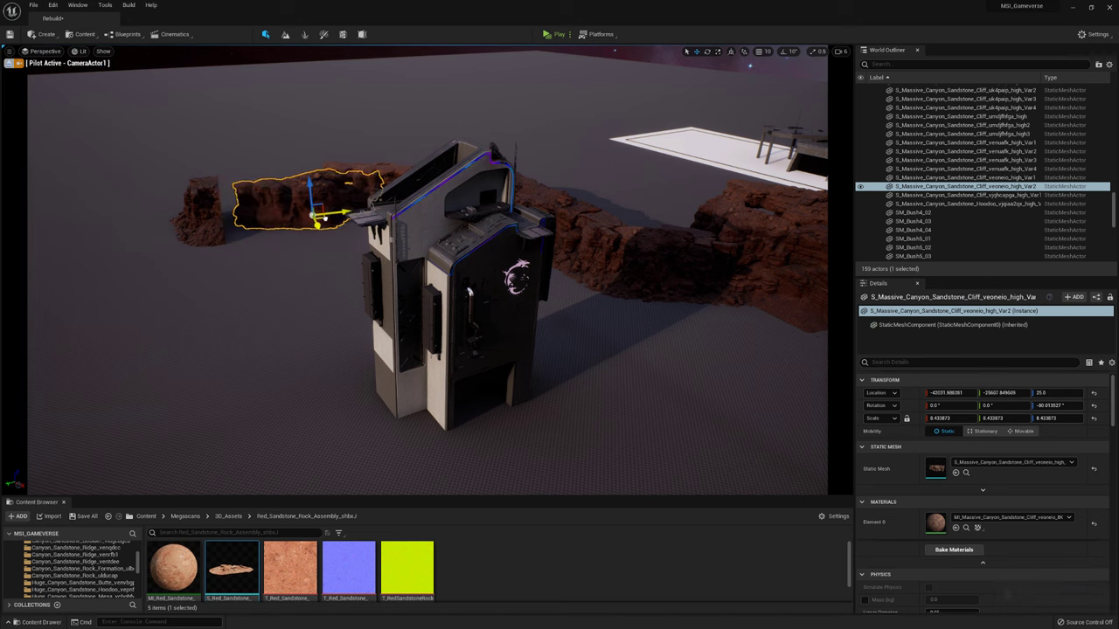
Leave the camera view and rotate the uk4paip cliff at the wall's end to about -103° around Z.
{"action": "left_click", "coordinate": [9, 63]}
{"action": "key", "text": "f"}
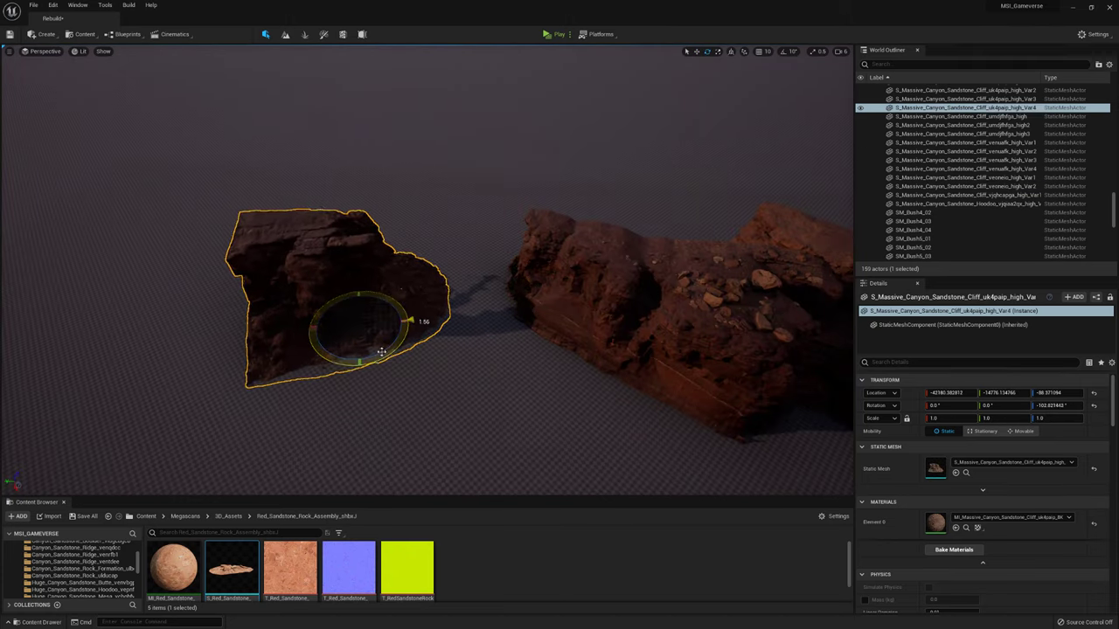
Duplicate the venqdcc ridge at the wall's end, scale the copy to about 11.5 and rotate it about -191° around Z.
{"action": "left_click", "coordinate": [577, 262]}
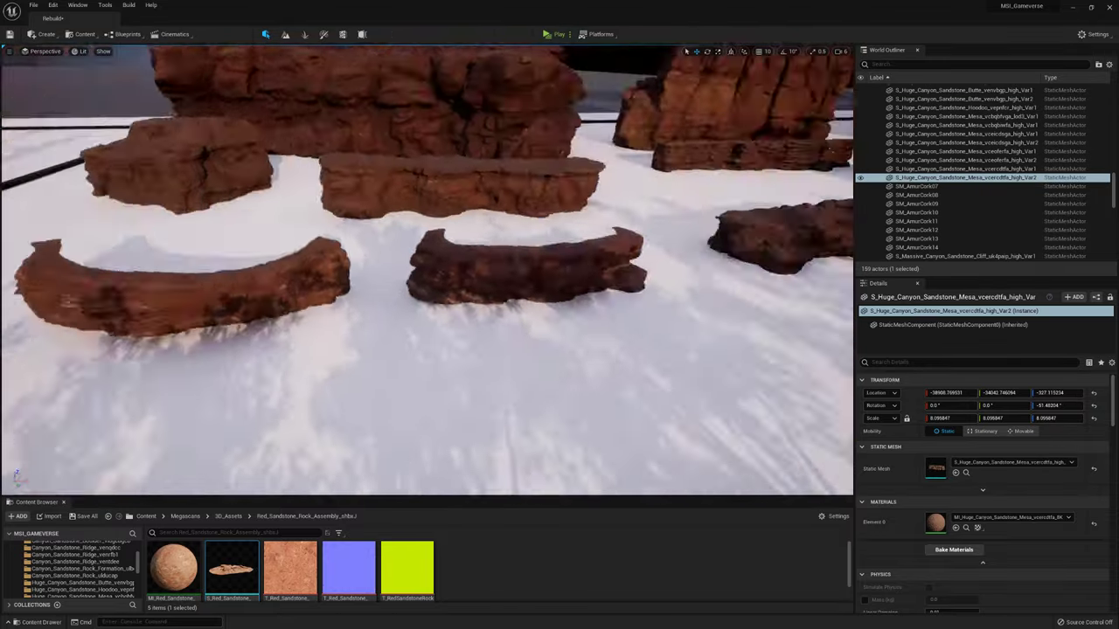
{"action": "left_click", "coordinate": [665, 367]}
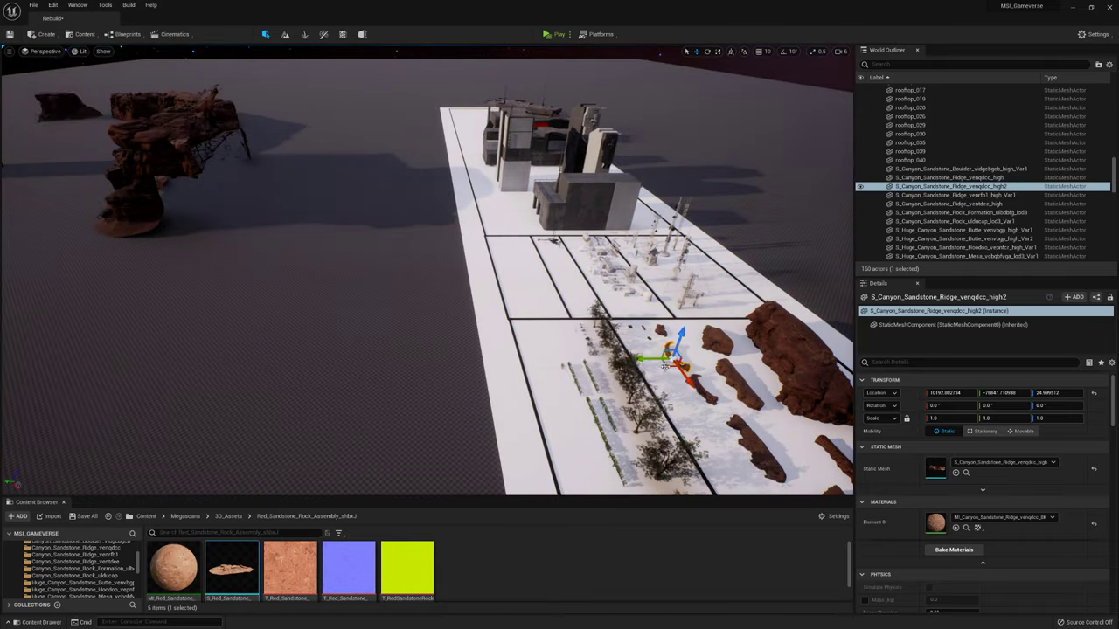
{"action": "key", "text": "f"}
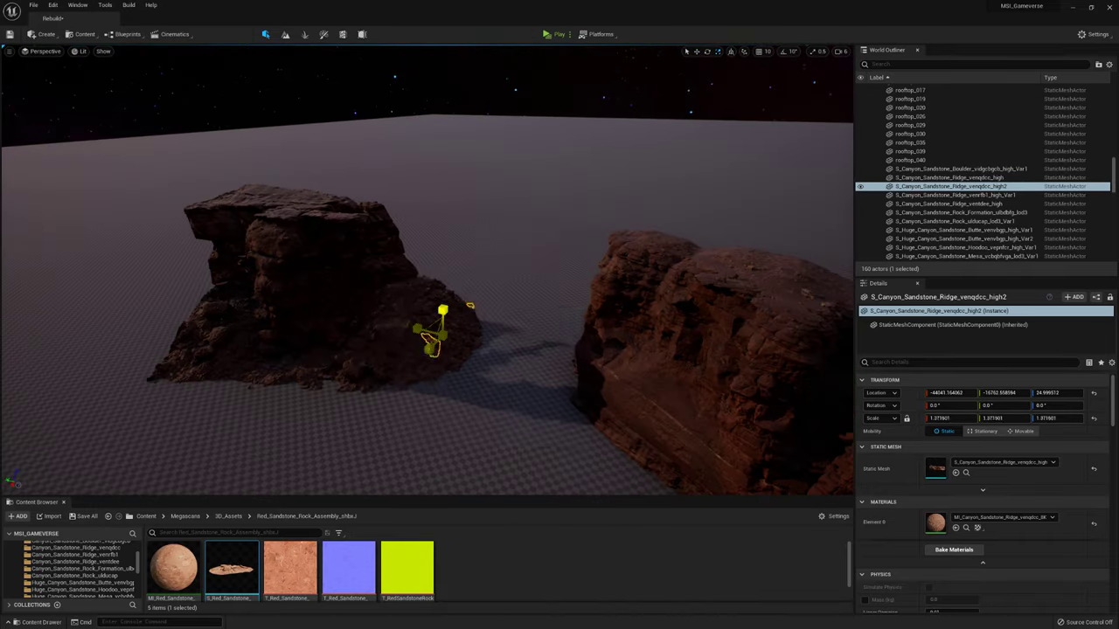
{"action": "left_click_drag", "start_coordinate": [428, 330], "coordinate": [432, 339]}
{"action": "key", "text": "e"}
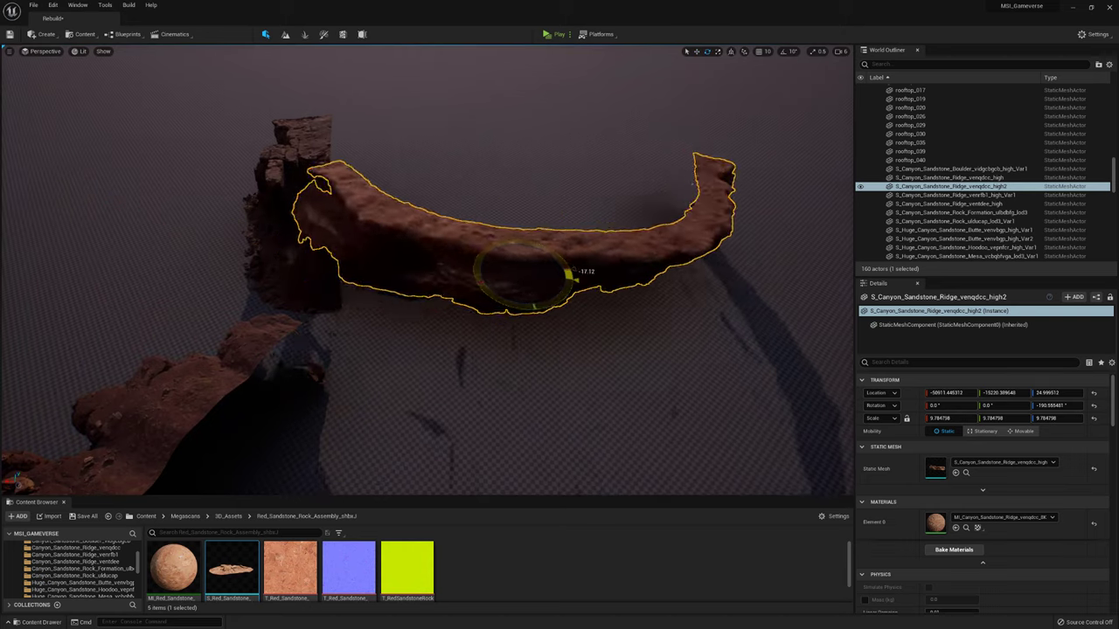
{"action": "key", "text": "w"}
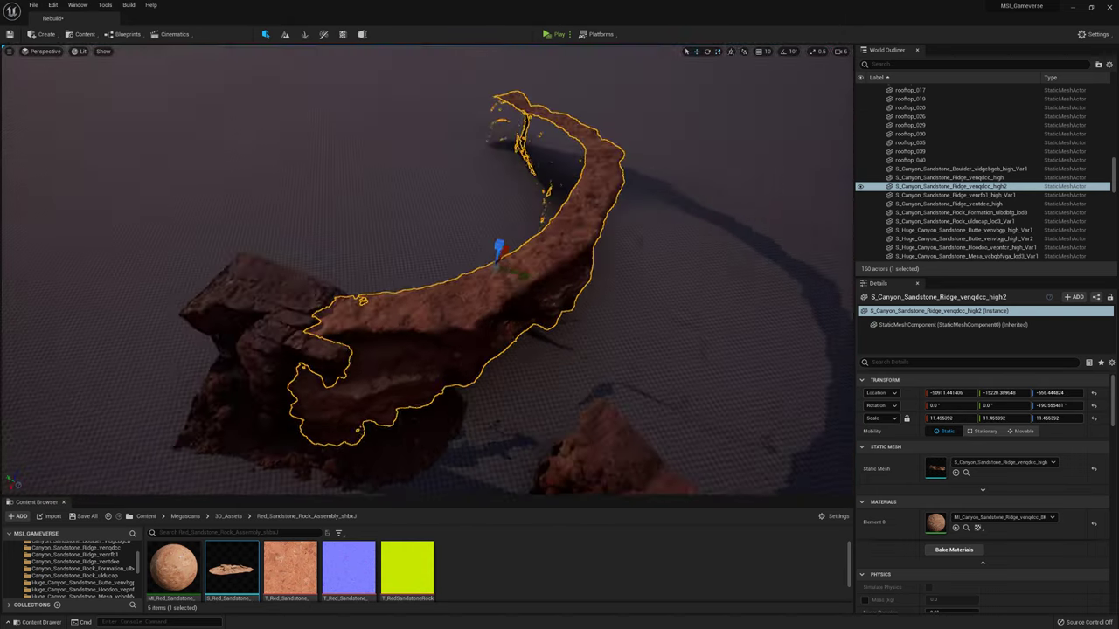
Add a vceicdsga mesa from the asset library on top of the ridge copy and scale it to about 4.01.
{"action": "right_click_drag", "start_coordinate": [553, 243], "coordinate": [369, 496]}
{"action": "left_click", "coordinate": [489, 349]}
{"action": "left_click_drag", "start_coordinate": [369, 497], "coordinate": [369, 453]}
{"action": "left_click", "coordinate": [79, 567]}
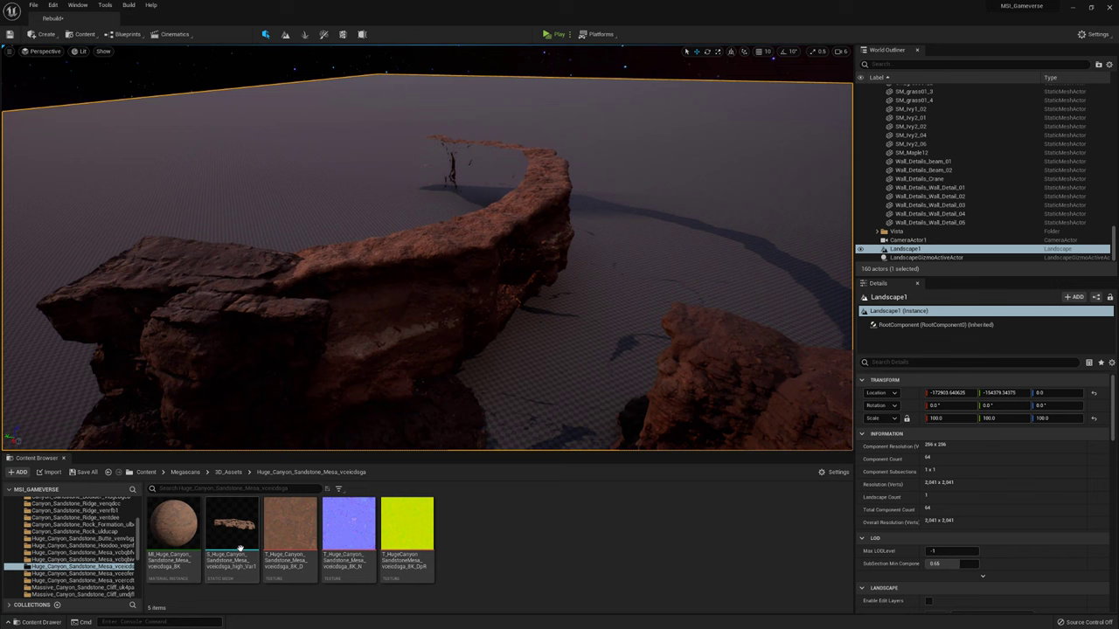
{"action": "left_click_drag", "start_coordinate": [233, 525], "coordinate": [489, 223]}
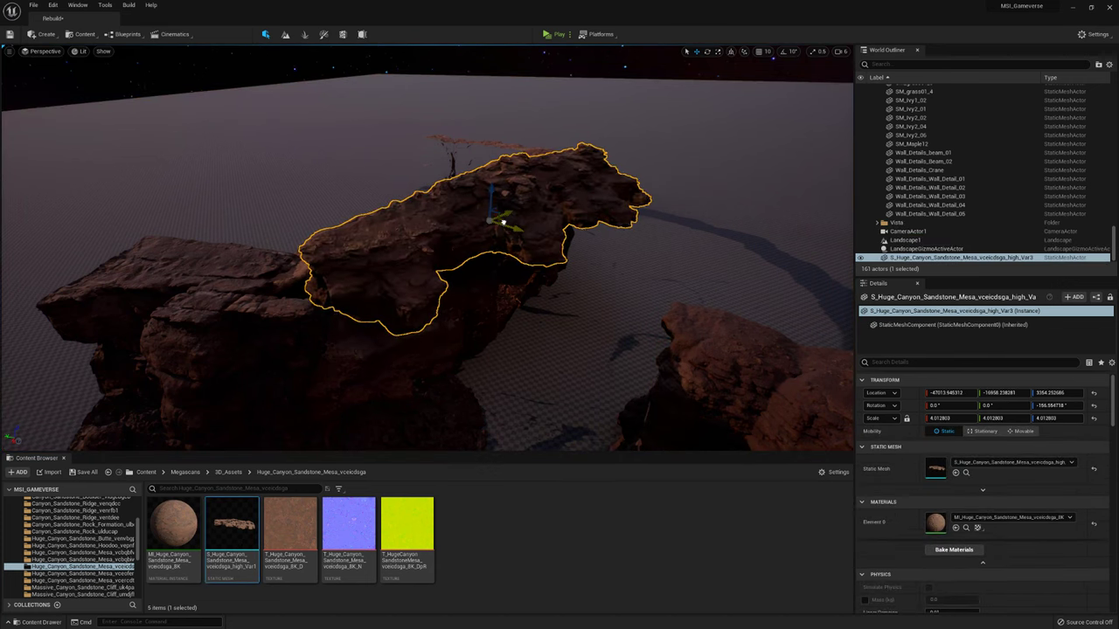
Duplicate a umdjfhfga cliff behind the gap beside the ridge copy and rotate it to about -24° around Z.
{"action": "right_click_drag", "start_coordinate": [410, 175], "coordinate": [289, 205]}
{"action": "left_click", "coordinate": [681, 122]}
{"action": "left_click", "coordinate": [690, 139]}
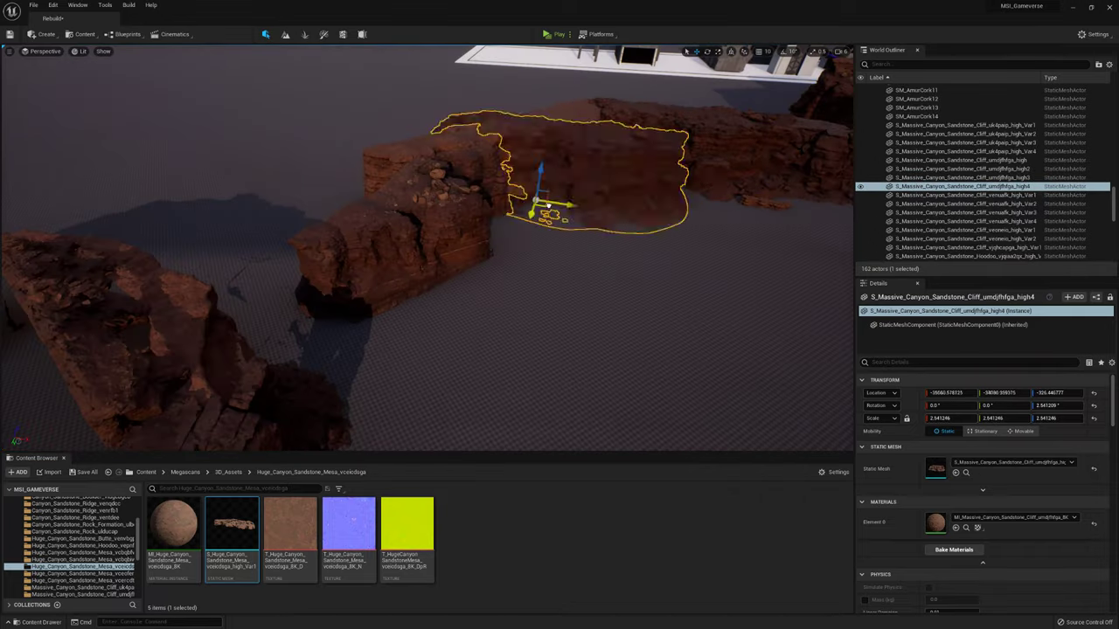
{"action": "left_click", "coordinate": [376, 253]}
{"action": "left_click", "coordinate": [524, 219]}
{"action": "left_click_drag", "start_coordinate": [450, 279], "coordinate": [488, 284]}
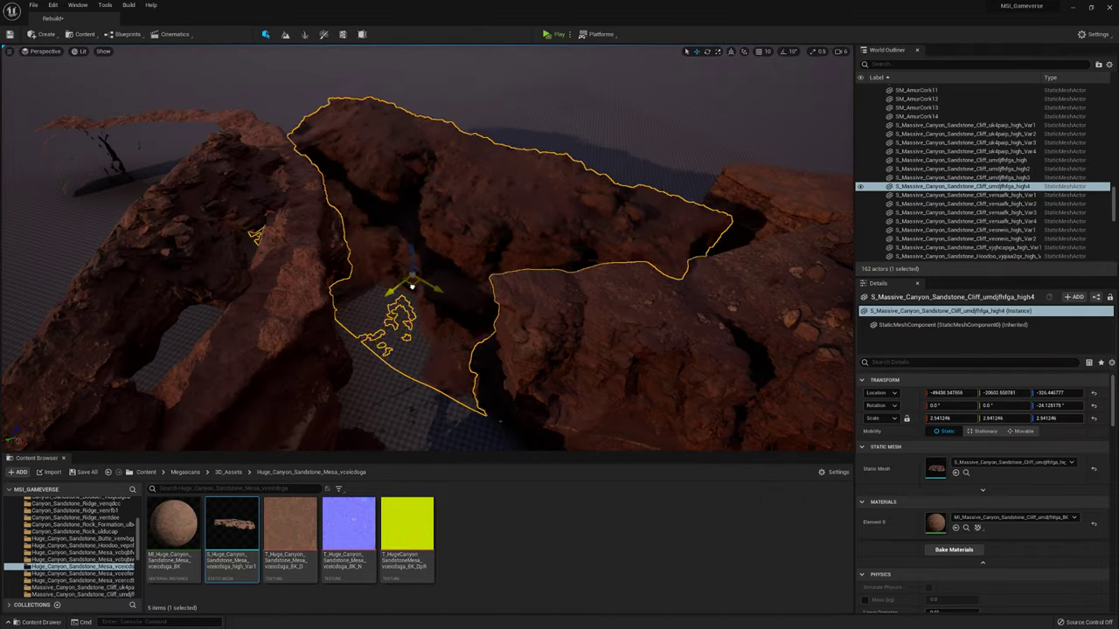
Duplicate a venuafk cliff into the gap in front of the umdjfhfga copy, then rotate and shrink it to fit between the rocks.
{"action": "right_click_drag", "start_coordinate": [407, 293], "coordinate": [455, 279]}
{"action": "left_click", "coordinate": [752, 188]}
{"action": "left_click_drag", "start_coordinate": [751, 219], "coordinate": [334, 358], "text": "alt"}
{"action": "left_click_drag", "start_coordinate": [256, 340], "coordinate": [231, 297]}
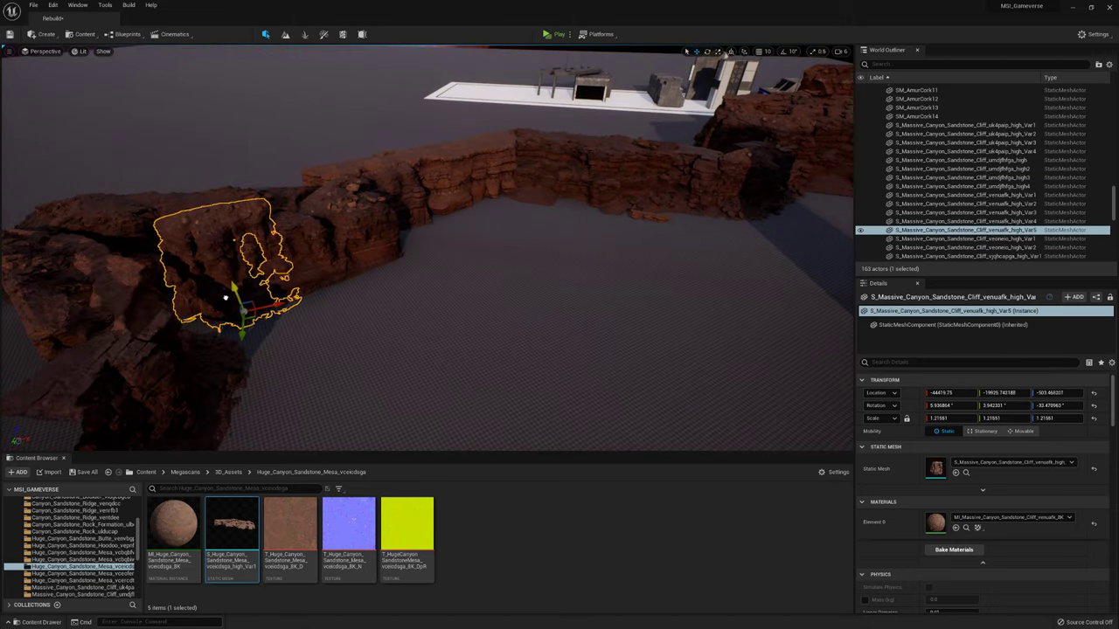
{"action": "key", "text": "f"}
{"action": "key", "text": "e"}
{"action": "left_click_drag", "start_coordinate": [420, 311], "coordinate": [456, 343]}
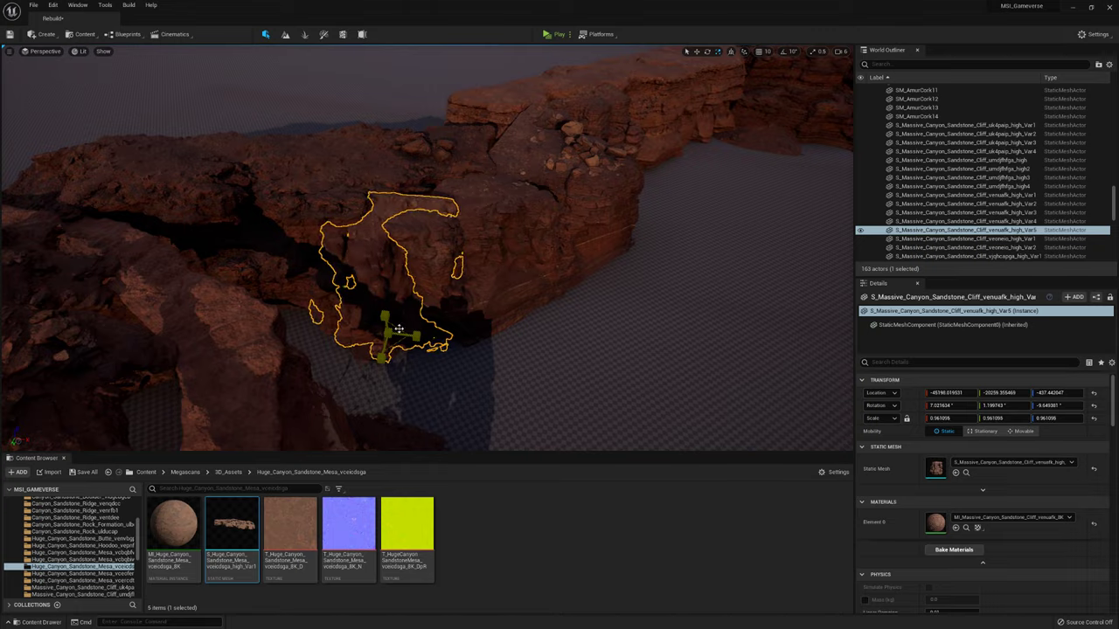
{"action": "key", "text": "f"}
{"action": "scroll", "coordinate": [87, 550], "scroll_direction": "down", "scroll_amount": 2}
{"action": "left_click", "coordinate": [83, 545]}
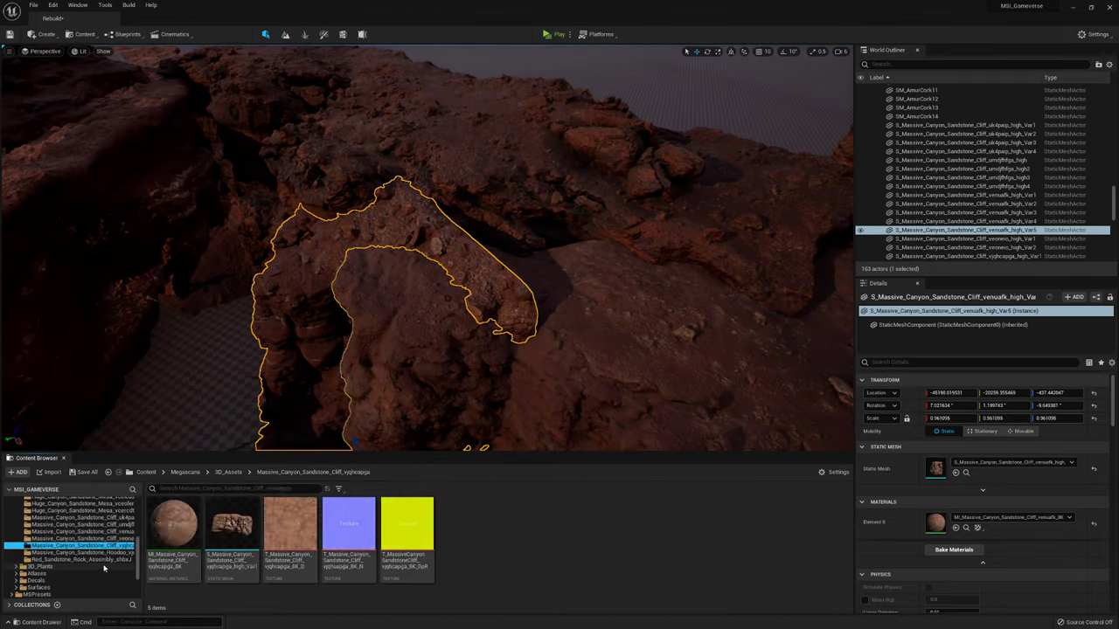
{"action": "left_click", "coordinate": [83, 560]}
{"action": "left_click_drag", "start_coordinate": [231, 524], "coordinate": [577, 281]}
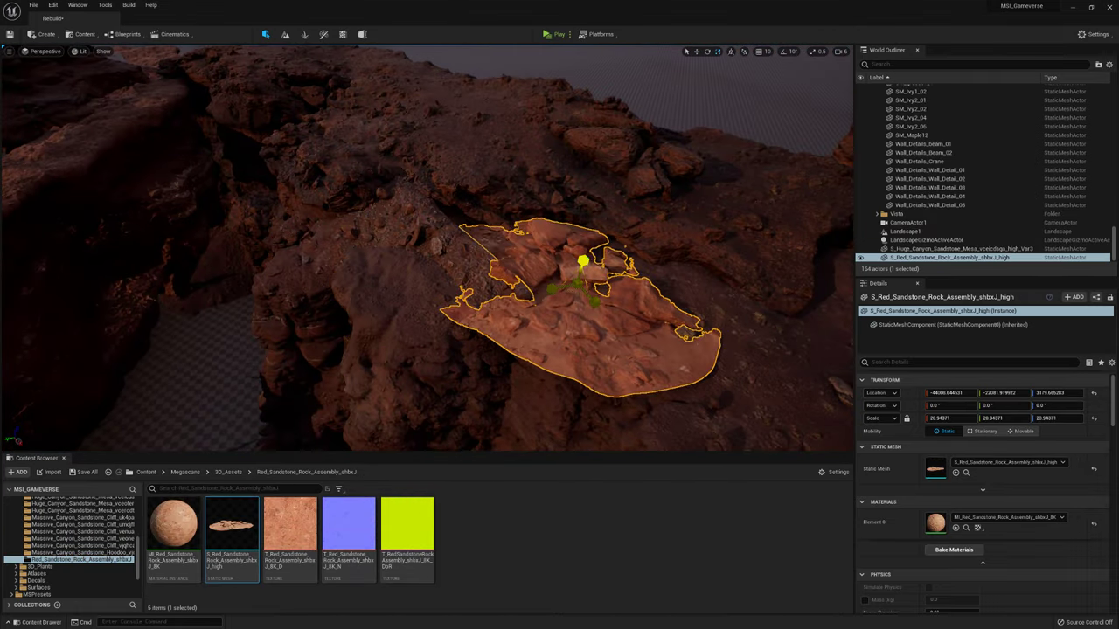
{"action": "key", "text": "Delete"}
Place a vjqiaa2qx hoodoo on the wall top above the venuafk copy, rotated about -17° around Z.
{"action": "left_click", "coordinate": [83, 552]}
{"action": "left_click_drag", "start_coordinate": [231, 524], "coordinate": [447, 264]}
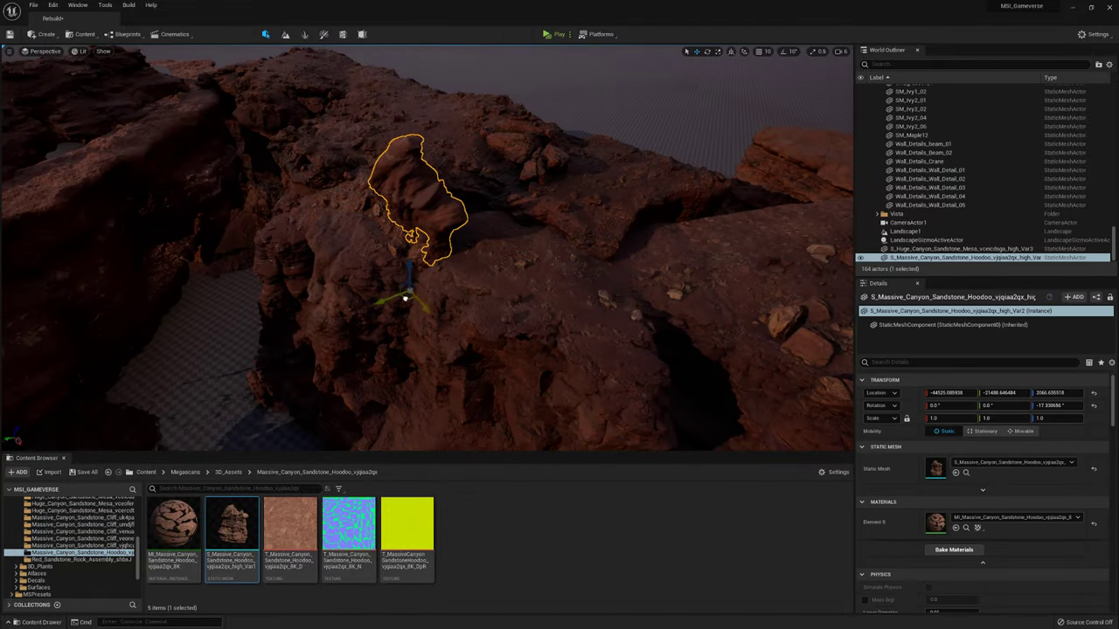
{"action": "right_click_drag", "start_coordinate": [407, 297], "coordinate": [326, 305]}
{"action": "key", "text": "Escape"}
Scale the small vceoferfa mesa at the wall's foot to about 4.04, move it to the opposite side of the canyon and rotate it.
{"action": "left_click", "coordinate": [523, 283]}
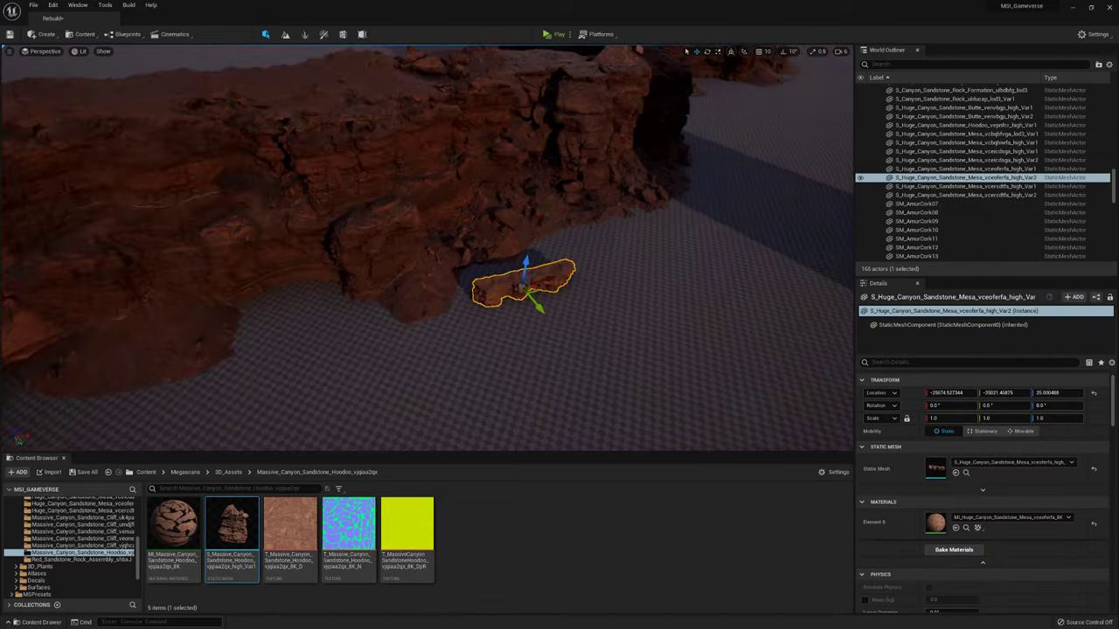
{"action": "key", "text": "r"}
{"action": "left_click_drag", "start_coordinate": [524, 285], "coordinate": [594, 262]}
{"action": "right_click_drag", "start_coordinate": [326, 305], "coordinate": [326, 305]}
{"action": "left_click_drag", "start_coordinate": [611, 295], "coordinate": [168, 12]}
{"action": "key", "text": "e"}
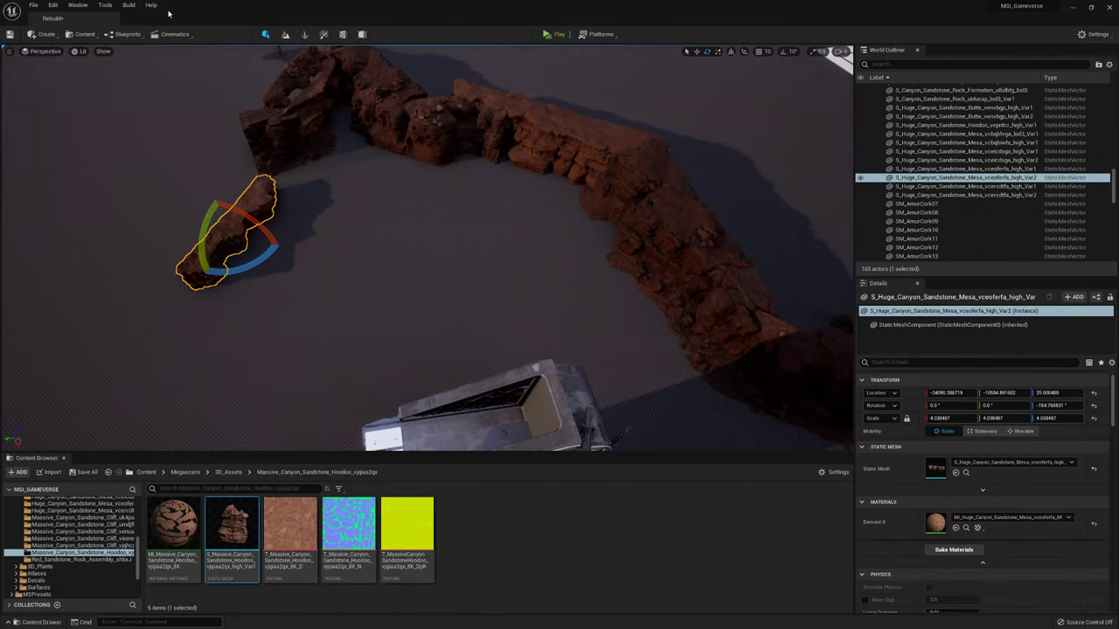
Check the vceoferfa mesa through CameraActor1, then leave the camera view and enlarge the mesa.
{"action": "left_click", "coordinate": [39, 51]}
{"action": "left_click", "coordinate": [52, 147]}
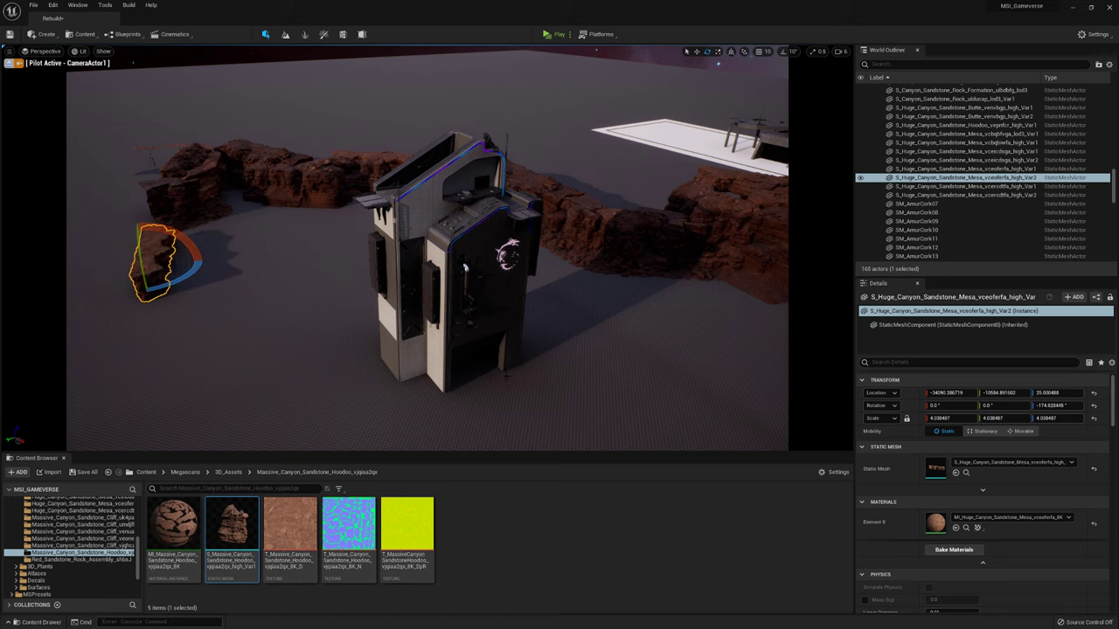
{"action": "left_click", "coordinate": [9, 64]}
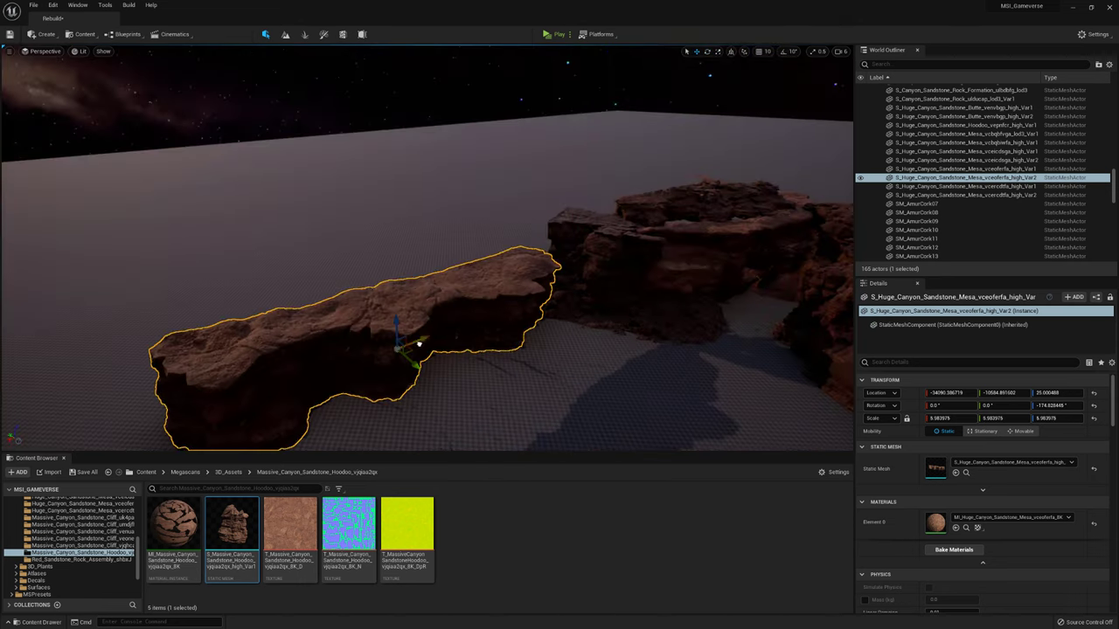
Paste a copy of the uk4paip cliff between the vceoferfa mesa and the ridge and adjust its rotation.
{"action": "right_click_drag", "start_coordinate": [481, 298], "coordinate": [444, 225]}
{"action": "key", "text": "ctrl+v"}
{"action": "key", "text": "e"}
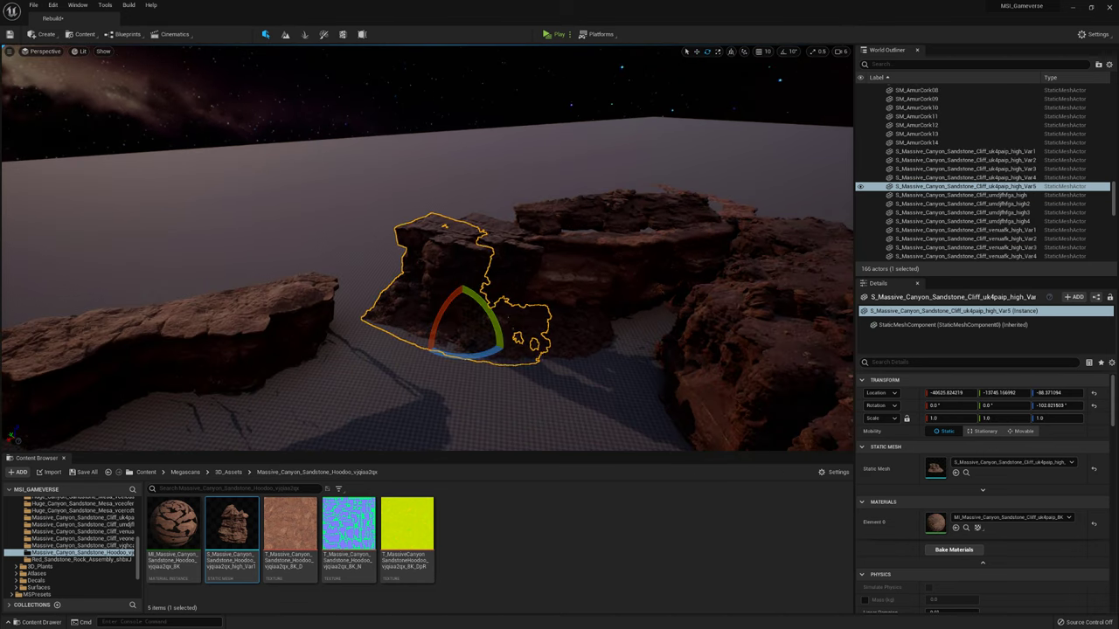
{"action": "left_click_drag", "start_coordinate": [470, 335], "coordinate": [458, 317]}
{"action": "right_click_drag", "start_coordinate": [458, 317], "coordinate": [624, 237]}
Duplicate the venvbgp butte, place the copy beyond the vceoferfa mesa and rotate it to about -182° around Z.
{"action": "key", "text": "Escape"}
{"action": "left_click", "coordinate": [538, 271]}
{"action": "left_click", "coordinate": [337, 300]}
{"action": "left_click", "coordinate": [600, 242]}
{"action": "left_click_drag", "start_coordinate": [624, 237], "coordinate": [316, 322], "text": "alt"}
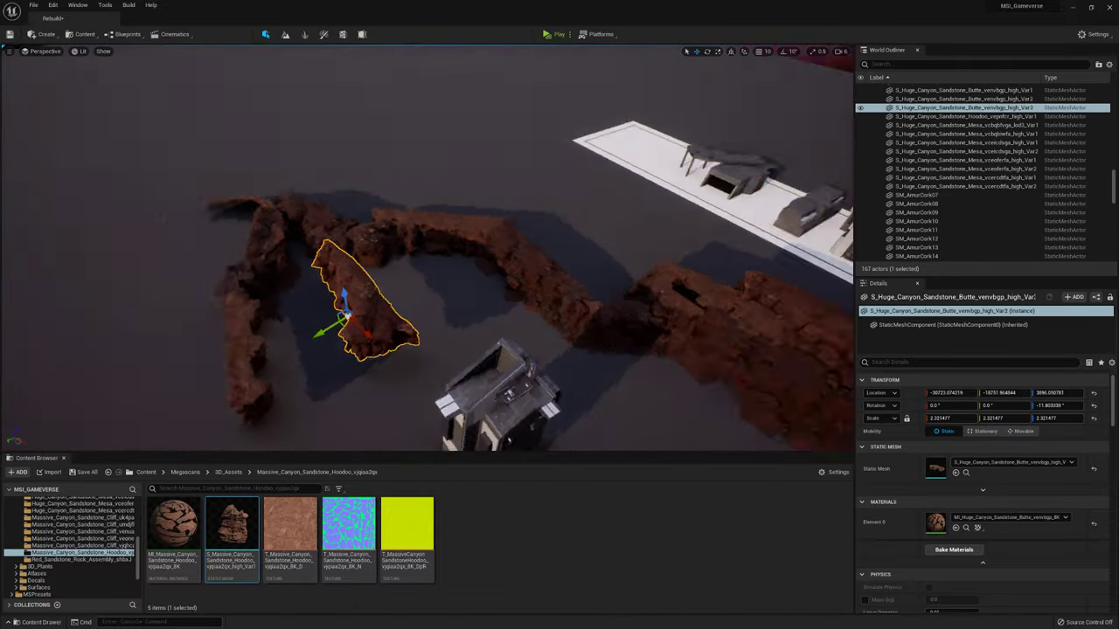
{"action": "right_click_drag", "start_coordinate": [317, 322], "coordinate": [332, 306]}
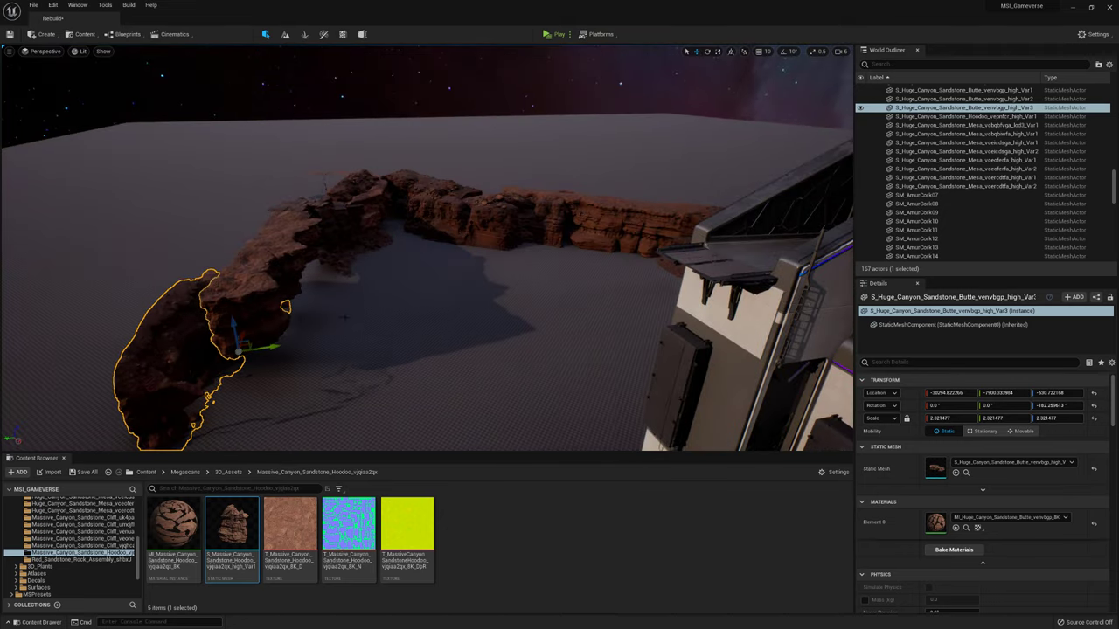
Duplicate the vcercdtfa mesa, rotate the copy to about -174° around Z and fit it along the canyon side of the vceoferfa mesa.
{"action": "right_click_drag", "start_coordinate": [432, 262], "coordinate": [577, 236]}
{"action": "left_click_drag", "start_coordinate": [577, 237], "coordinate": [516, 217], "text": "alt"}
{"action": "left_click_drag", "start_coordinate": [399, 327], "coordinate": [412, 312]}
{"action": "mouse_move", "coordinate": [412, 312]}
{"action": "right_mouse_down"}
{"action": "mouse_move", "coordinate": [354, 279]}
{"action": "mouse_move", "coordinate": [419, 297]}
{"action": "right_mouse_up"}
{"action": "key", "text": "w"}
{"action": "key", "text": "e"}
{"action": "left_click_drag", "start_coordinate": [472, 323], "coordinate": [485, 298]}
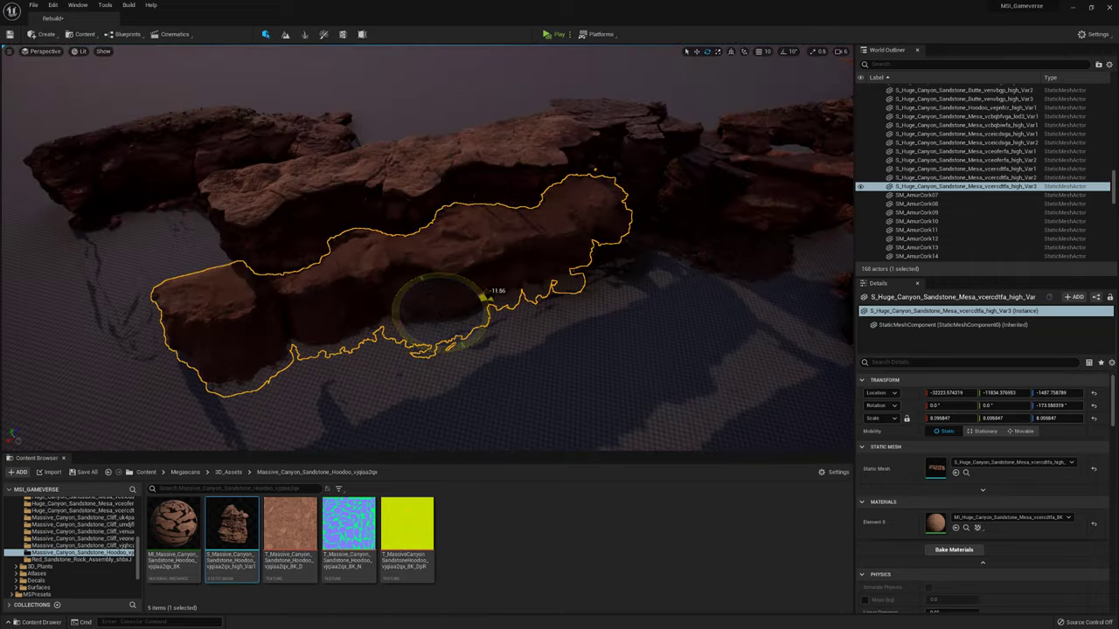
{"action": "key", "text": "w"}
{"action": "right_click_drag", "start_coordinate": [448, 339], "coordinate": [387, 314]}
{"action": "left_click_drag", "start_coordinate": [387, 315], "coordinate": [485, 280]}
Duplicate the vceicdsga mesa and place the copy over the vceoferfa and vcercdtfa mesas.
{"action": "right_click_drag", "start_coordinate": [485, 280], "coordinate": [387, 232]}
{"action": "left_click", "coordinate": [387, 231]}
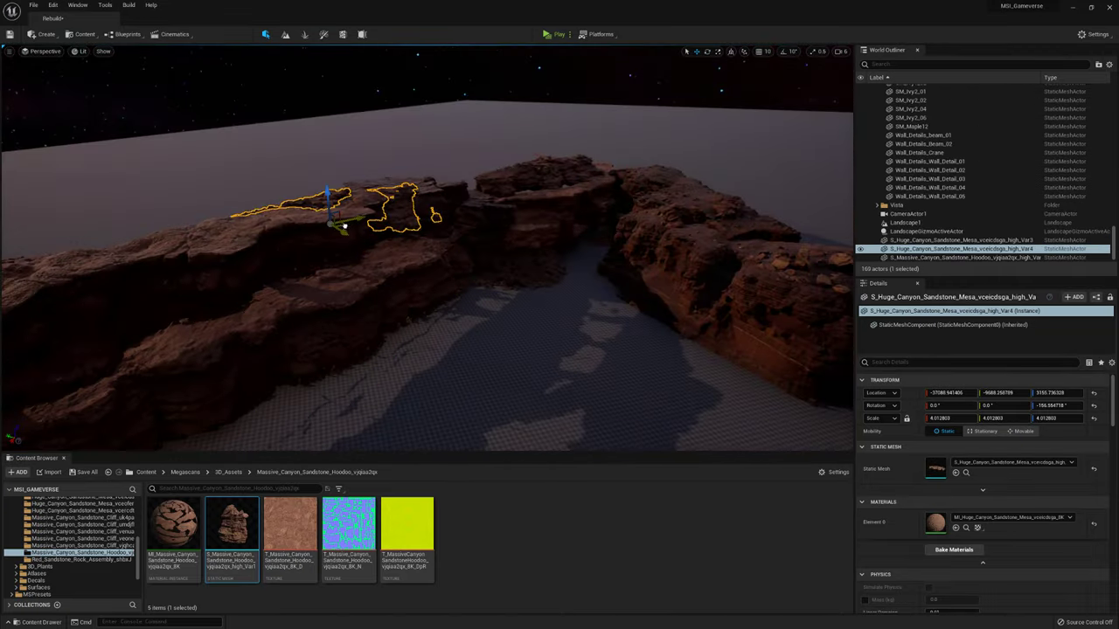
{"action": "left_click_drag", "start_coordinate": [343, 226], "coordinate": [397, 253]}
Switch the viewport to Unlit, rotate the vceicdsga copy to about -172° around Z and lower it to about Z 2085.
{"action": "left_click", "coordinate": [82, 51]}
{"action": "left_click", "coordinate": [96, 81]}
{"action": "key", "text": "e"}
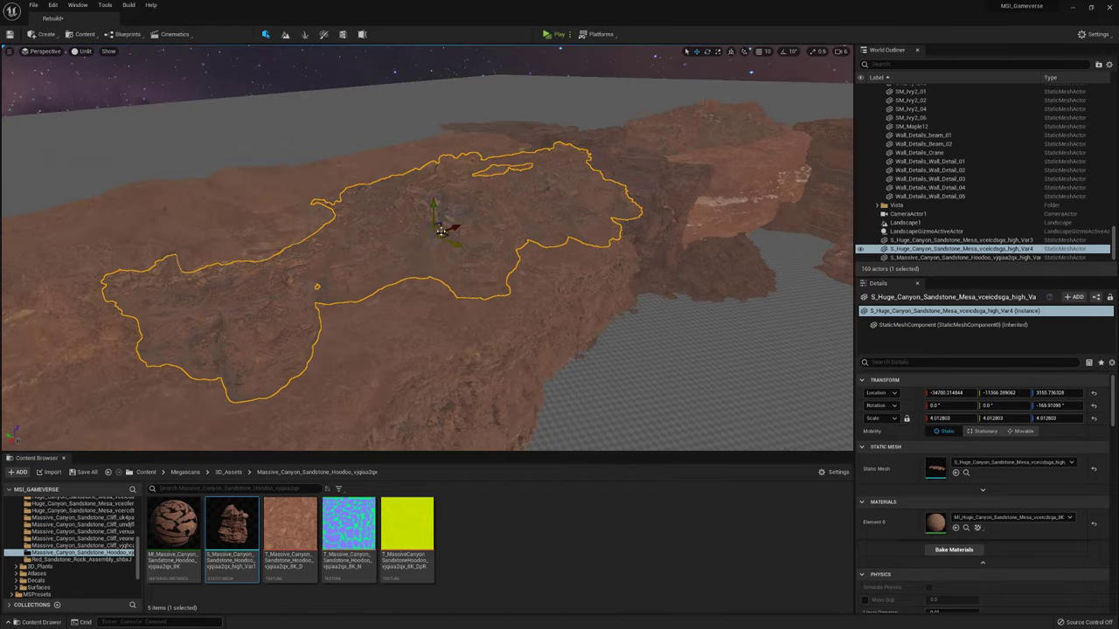
{"action": "right_click_drag", "start_coordinate": [417, 274], "coordinate": [454, 262]}
{"action": "key", "text": "w"}
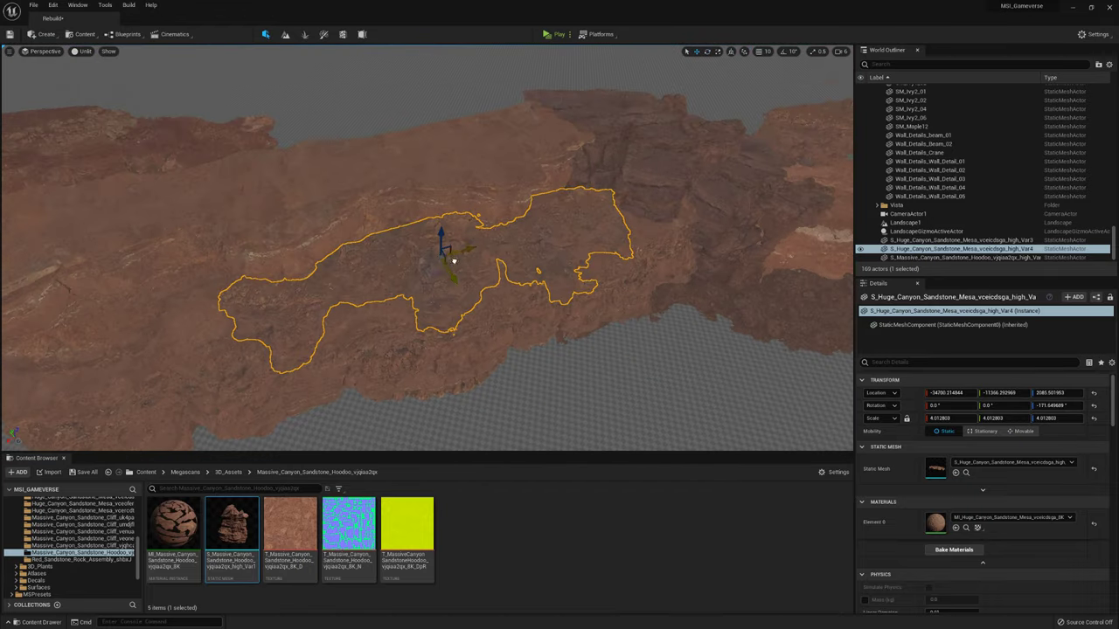
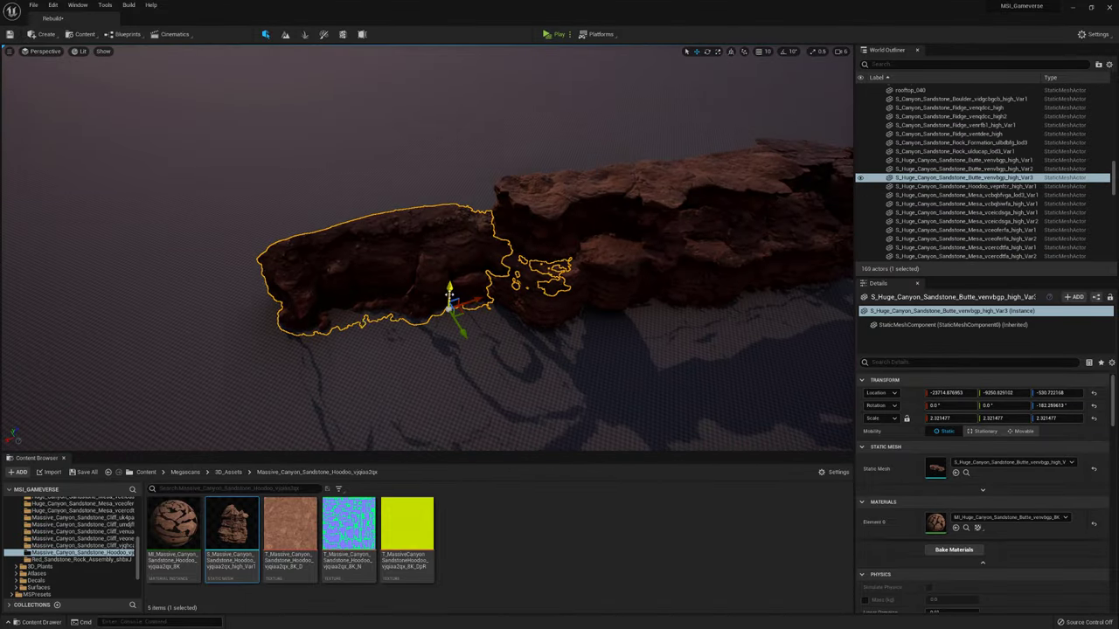
Raise the venvbgp butte copy at the wall's end to about Z 1990 and check it through CameraActor1.
{"action": "left_click_drag", "start_coordinate": [449, 294], "coordinate": [443, 248]}
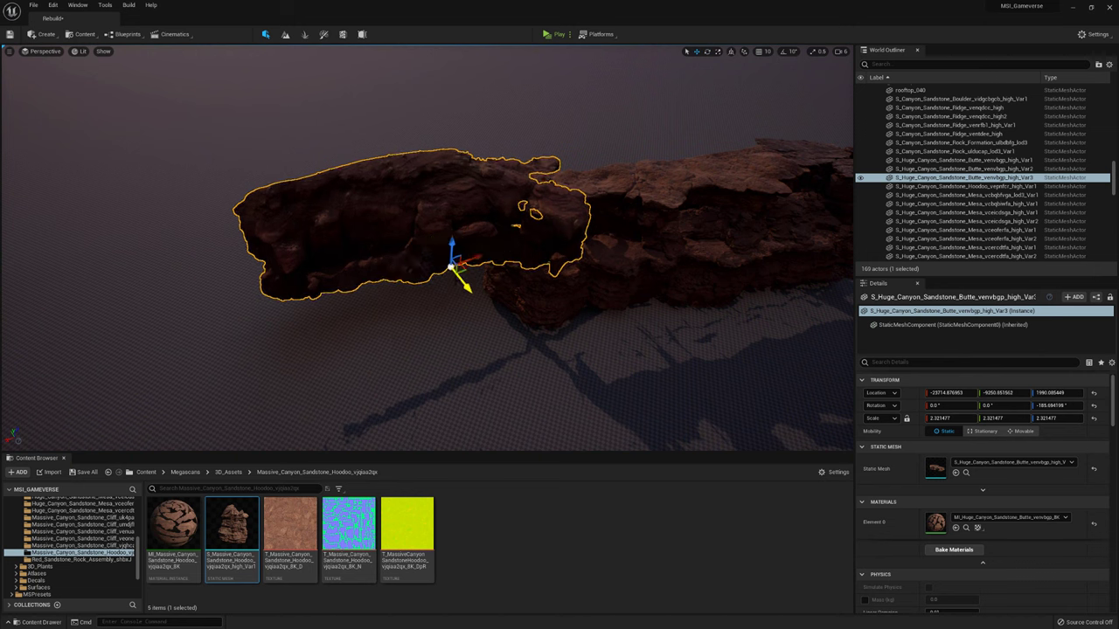
{"action": "left_click", "coordinate": [61, 148]}
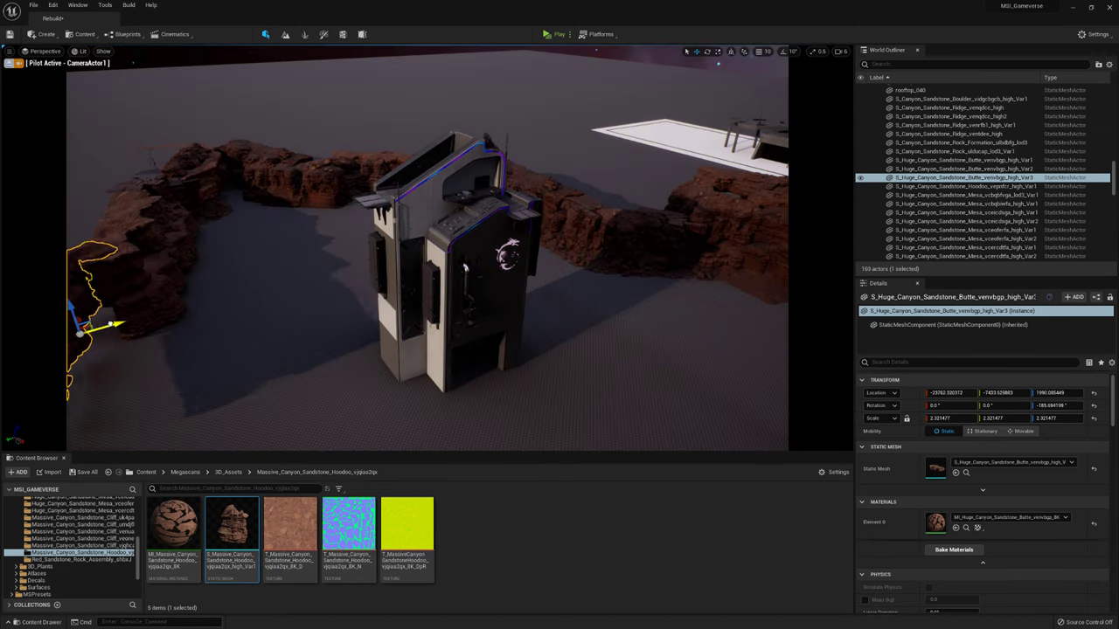
{"action": "mouse_move", "coordinate": [394, 254]}
{"action": "right_mouse_down"}
{"action": "mouse_move", "coordinate": [311, 164]}
{"action": "mouse_move", "coordinate": [385, 245]}
{"action": "right_mouse_up"}
Duplicate a veoneio cliff beyond the venvbgp butte copy, scaled about 8.43 and rotated about -72° around Z.
{"action": "right_click_drag", "start_coordinate": [147, 400], "coordinate": [288, 332]}
{"action": "left_click", "coordinate": [735, 157]}
{"action": "right_click_drag", "start_coordinate": [734, 158], "coordinate": [612, 218]}
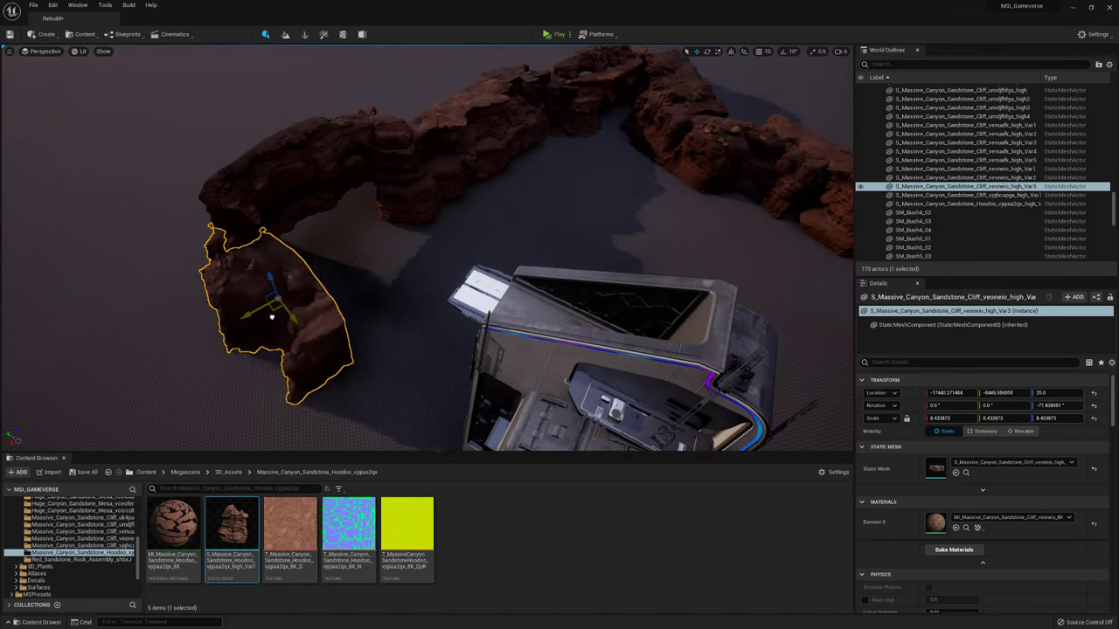
{"action": "right_click_drag", "start_coordinate": [337, 268], "coordinate": [454, 249]}
{"action": "left_click_drag", "start_coordinate": [418, 260], "coordinate": [325, 305], "text": "shift"}
{"action": "key", "text": "ctrl+z"}
Duplicate the uk4paip cliff at the base of the wall's new end and rotate the copy to about -206° around Z.
{"action": "left_click_drag", "start_coordinate": [425, 355], "coordinate": [458, 337], "text": "shift"}
{"action": "key", "text": "w"}
{"action": "right_click_drag", "start_coordinate": [398, 374], "coordinate": [345, 398]}
{"action": "key", "text": "ctrl+d"}
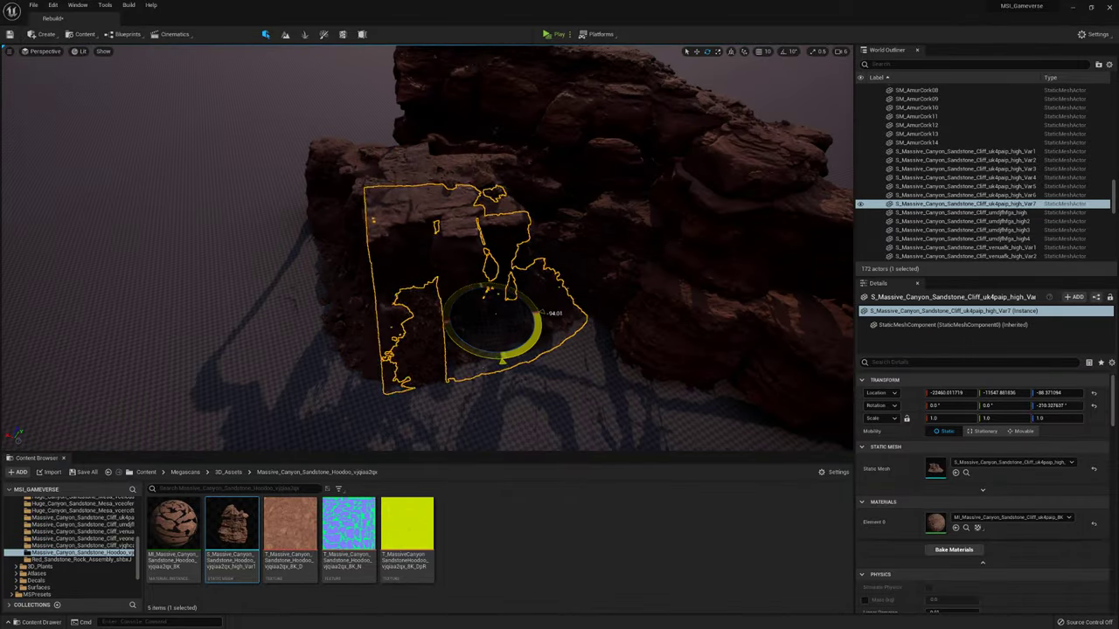
{"action": "key", "text": "w"}
{"action": "left_click_drag", "start_coordinate": [475, 325], "coordinate": [580, 301], "text": "shift"}
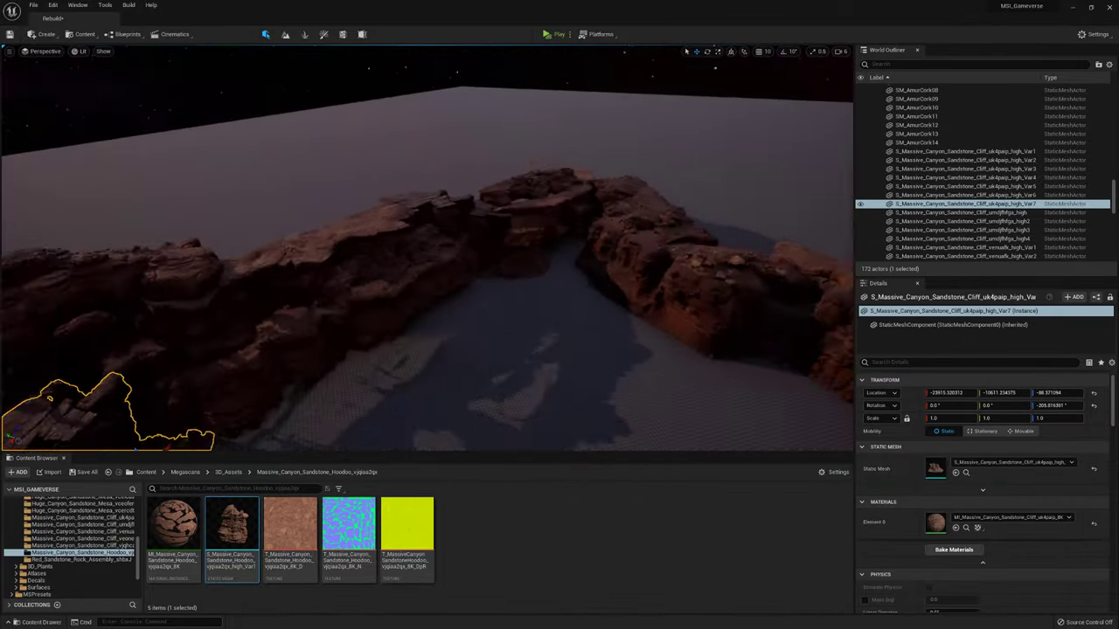
Duplicate the venuafk cliff against the uk4paip copies at the wall's end, rotate it to face the canyon and scale it to about 1.28.
{"action": "left_click_drag", "start_coordinate": [631, 236], "coordinate": [361, 312]}
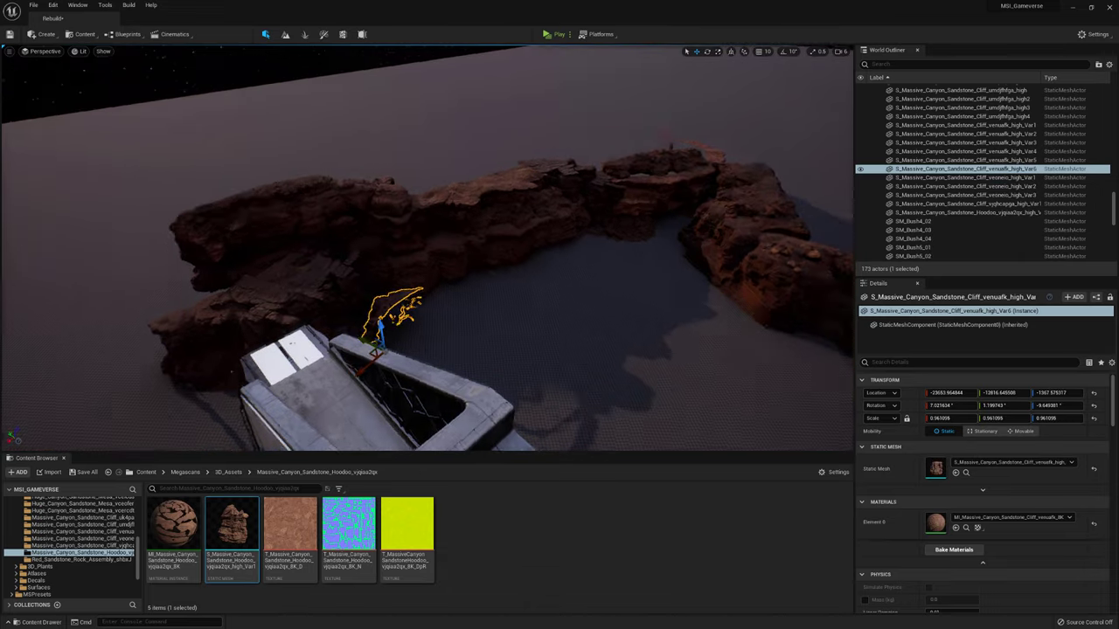
{"action": "key", "text": "f"}
{"action": "key", "text": "e"}
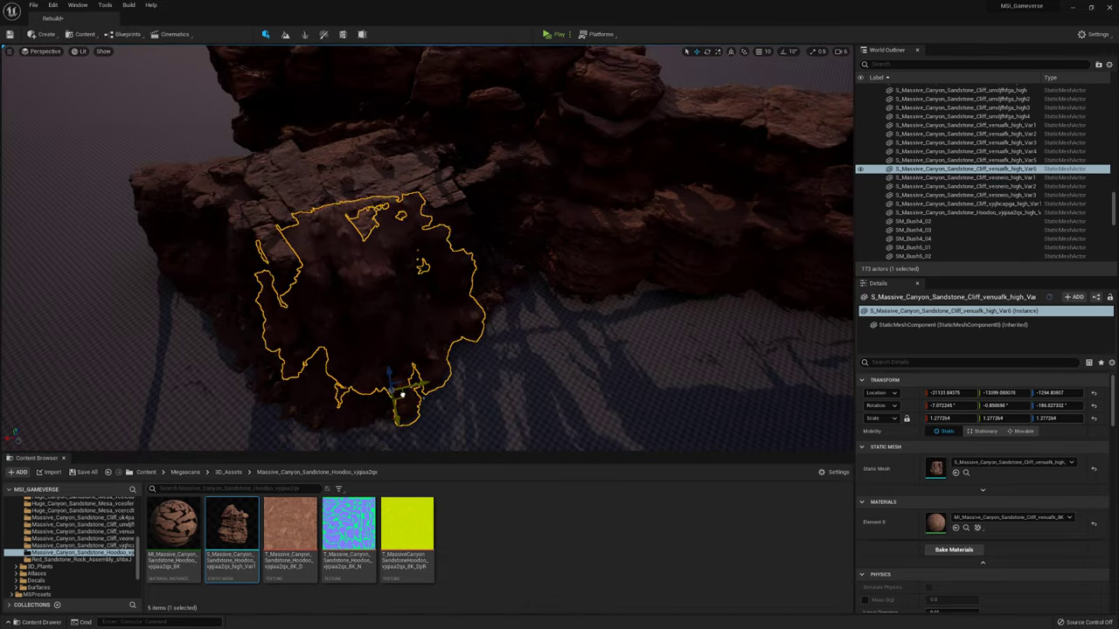
{"action": "scroll", "coordinate": [403, 396], "scroll_direction": "down", "scroll_amount": 3}
{"action": "left_click", "coordinate": [403, 396]}
Place a copy of the vidgcbgcb boulder on top of the wall's end cliff, scaled to about 2.19.
{"action": "right_click_drag", "start_coordinate": [403, 396], "coordinate": [280, 360]}
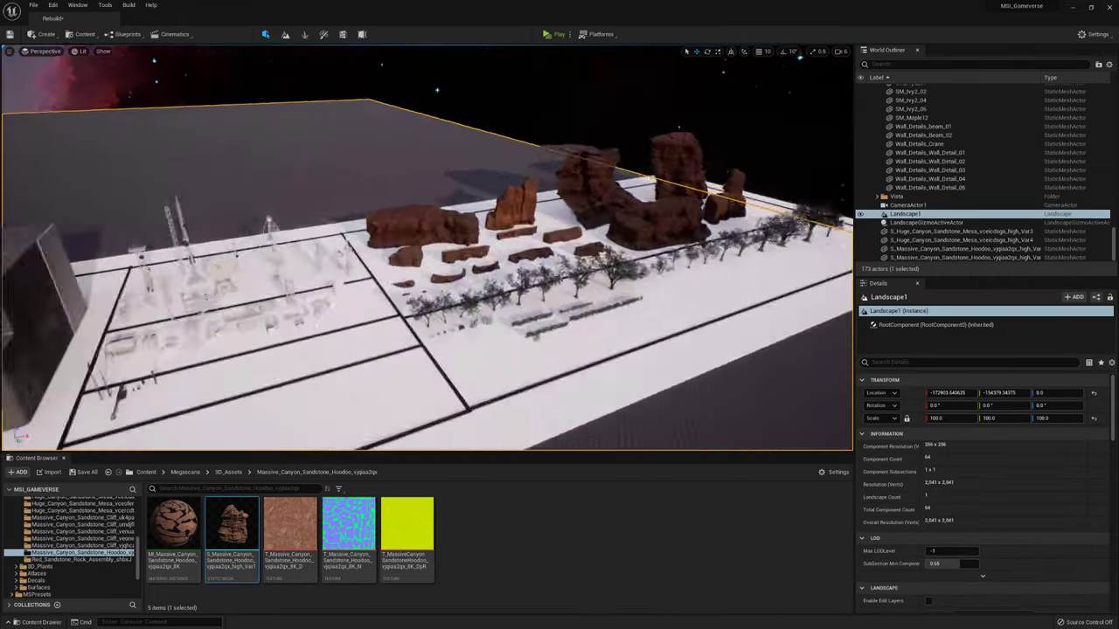
{"action": "left_click", "coordinate": [387, 312]}
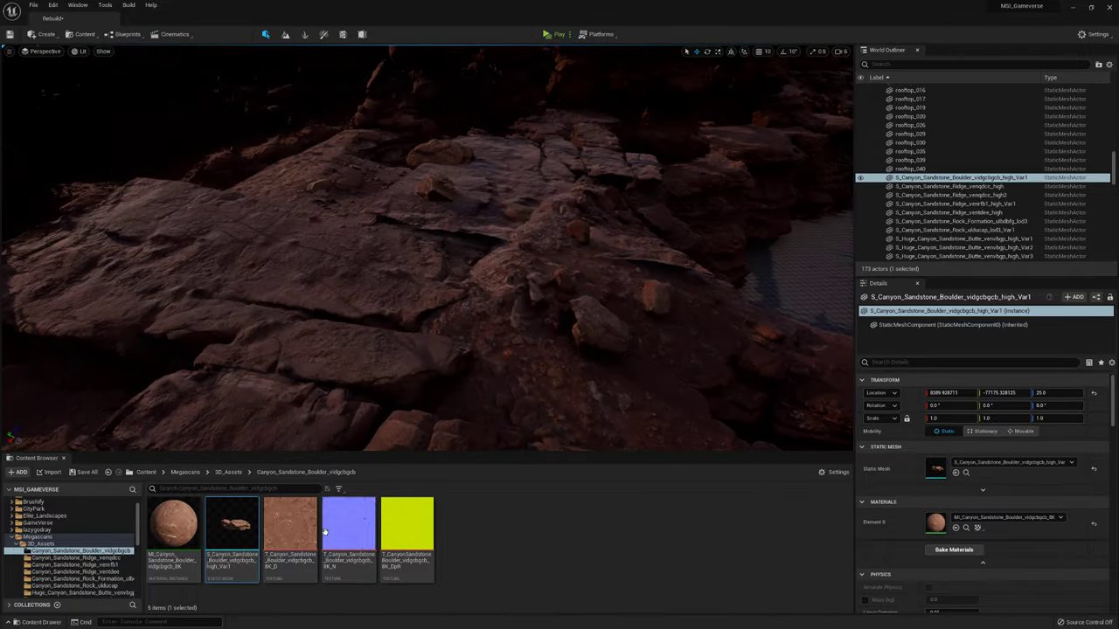
{"action": "left_click", "coordinate": [477, 250]}
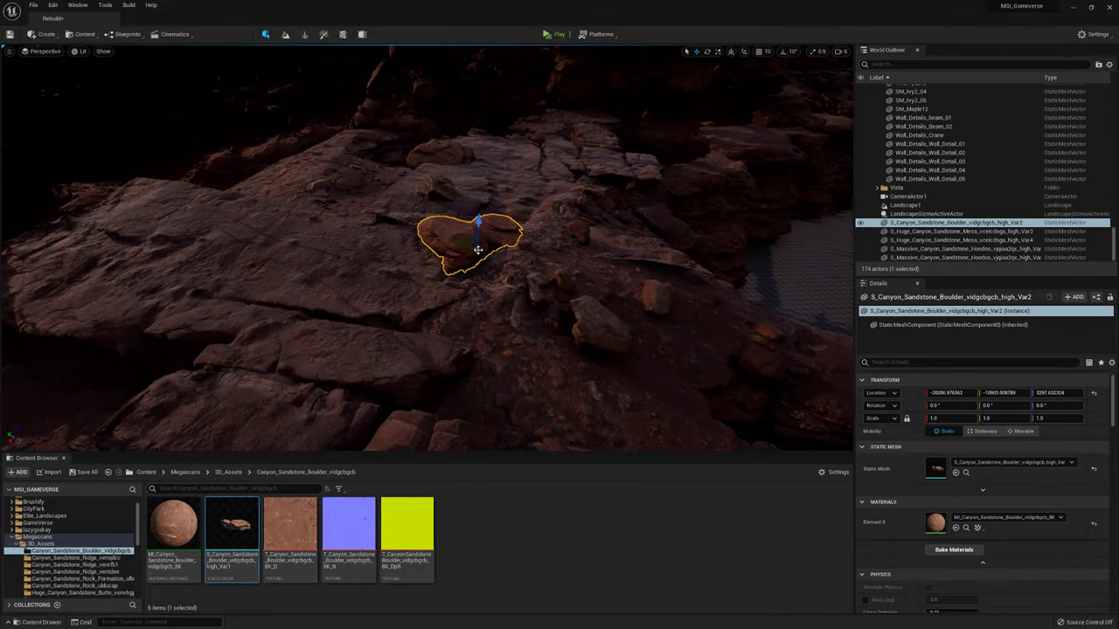
{"action": "right_click_drag", "start_coordinate": [479, 230], "coordinate": [446, 275]}
Try the ulbdbfg rock formation on the cliff top near the boulder, scaled to about 7.
{"action": "left_click", "coordinate": [63, 558]}
{"action": "left_click", "coordinate": [79, 578]}
{"action": "left_click_drag", "start_coordinate": [231, 524], "coordinate": [517, 264]}
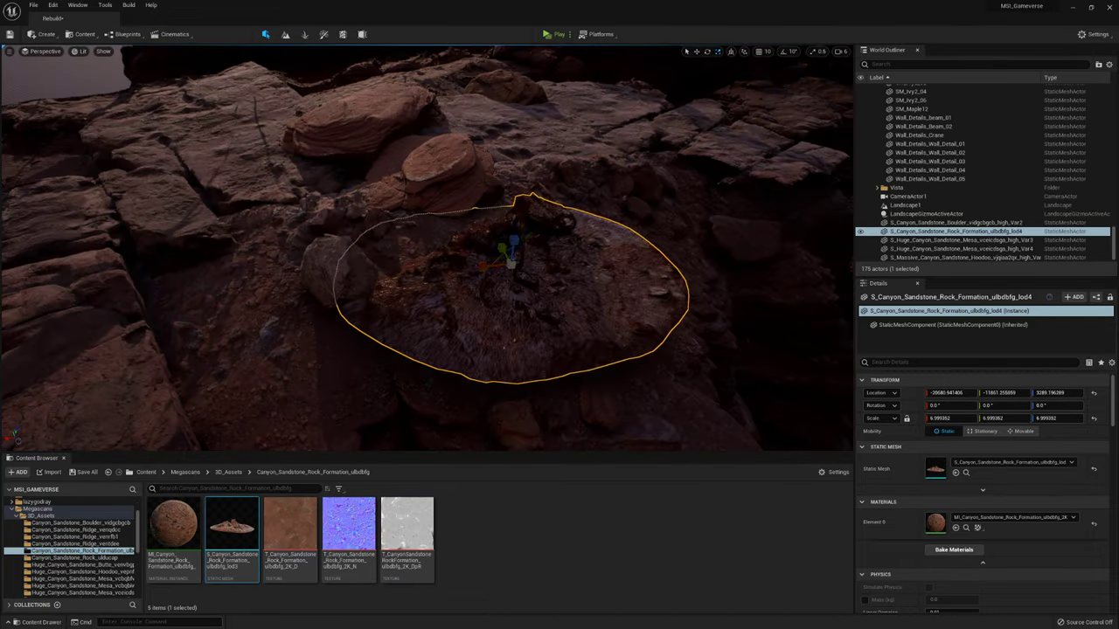
{"action": "key", "text": "Delete"}
Place the ulducap rock on the cliff top near the boulder, scaled to about 5.08 and tilted to follow the surface.
{"action": "left_click", "coordinate": [72, 558]}
{"action": "left_click_drag", "start_coordinate": [232, 524], "coordinate": [498, 255]}
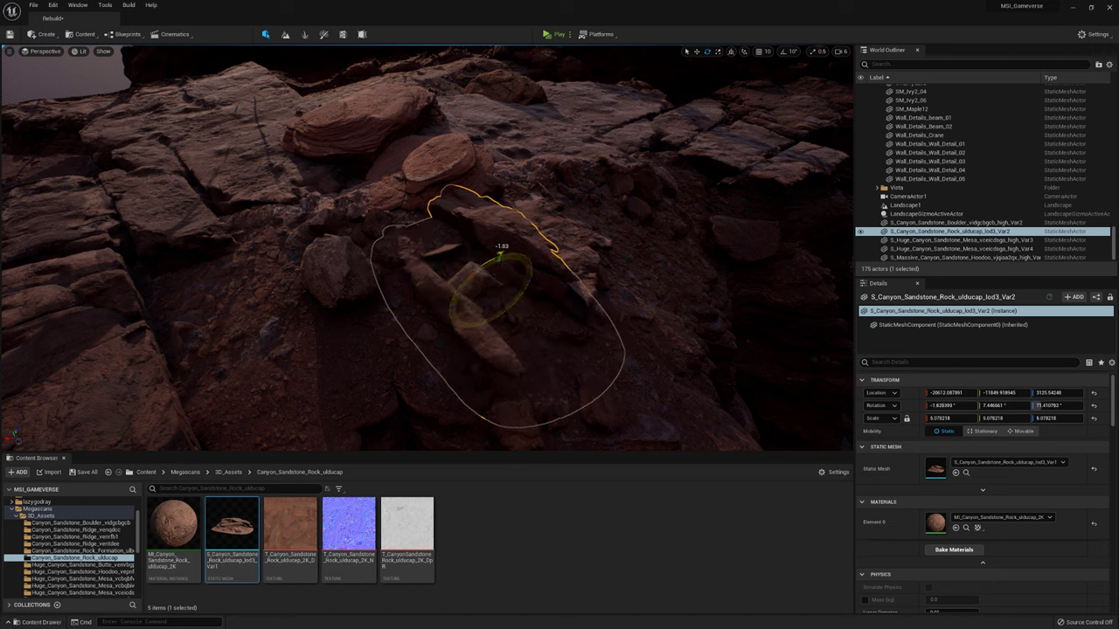
{"action": "right_click_drag", "start_coordinate": [426, 248], "coordinate": [398, 255]}
Change the albedo tint in the vidgcbgcb boulder's material instance to a darker, warmer grey.
{"action": "left_click", "coordinate": [446, 301]}
{"action": "key", "text": "ctrl+b"}
{"action": "double_click", "coordinate": [179, 523]}
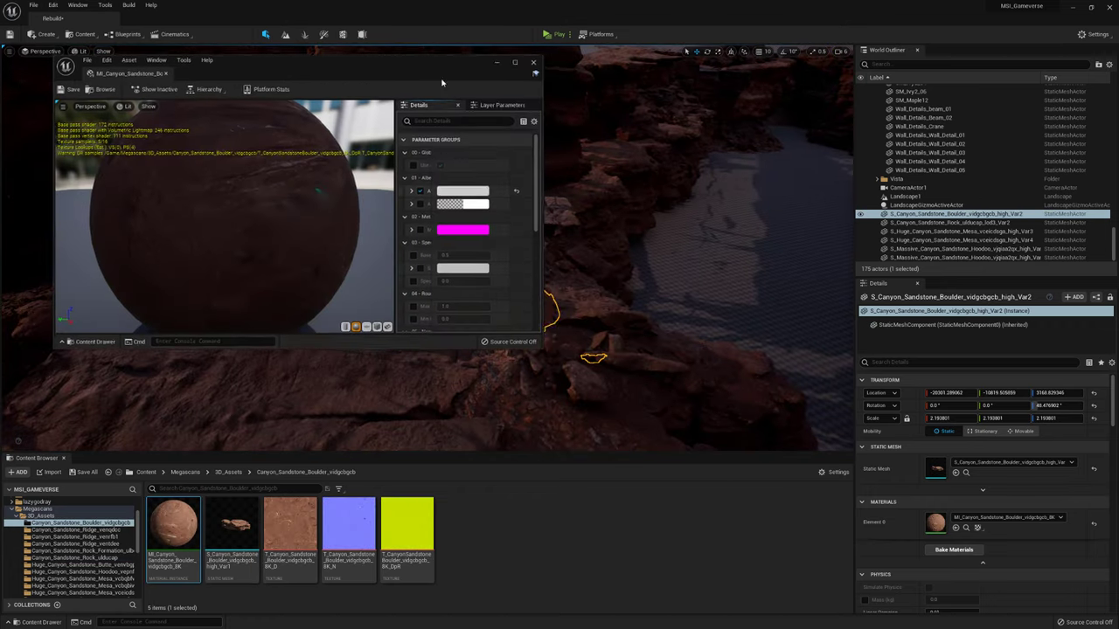
{"action": "left_click_drag", "start_coordinate": [289, 61], "coordinate": [831, 67]}
{"action": "left_click", "coordinate": [1027, 187]}
{"action": "left_click_drag", "start_coordinate": [934, 300], "coordinate": [881, 266]}
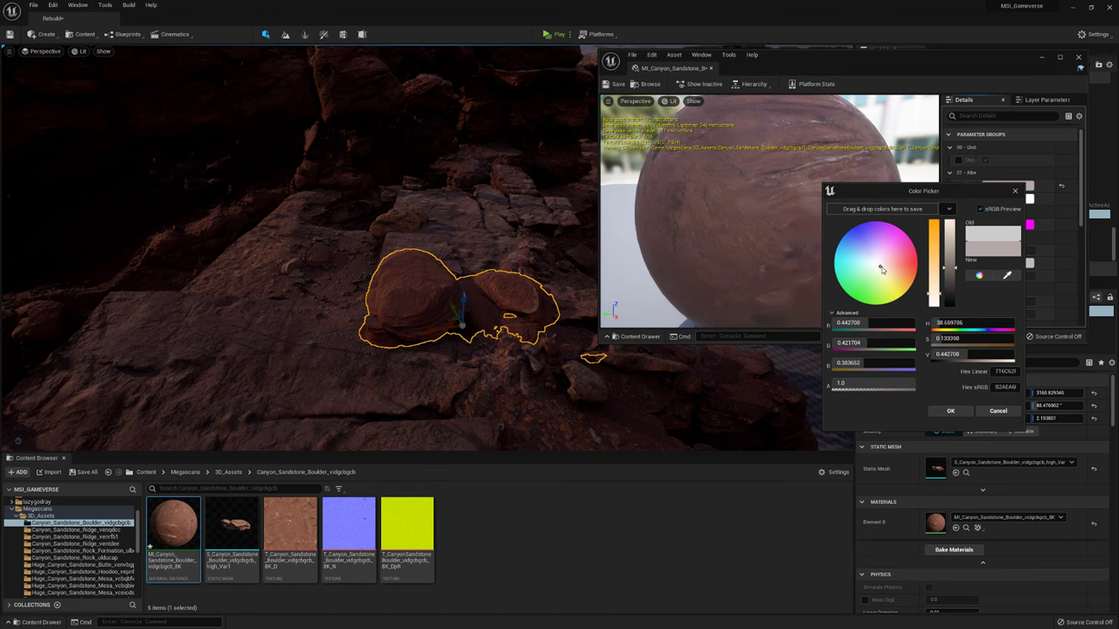
{"action": "left_click_drag", "start_coordinate": [953, 278], "coordinate": [952, 274]}
{"action": "left_click", "coordinate": [950, 411]}
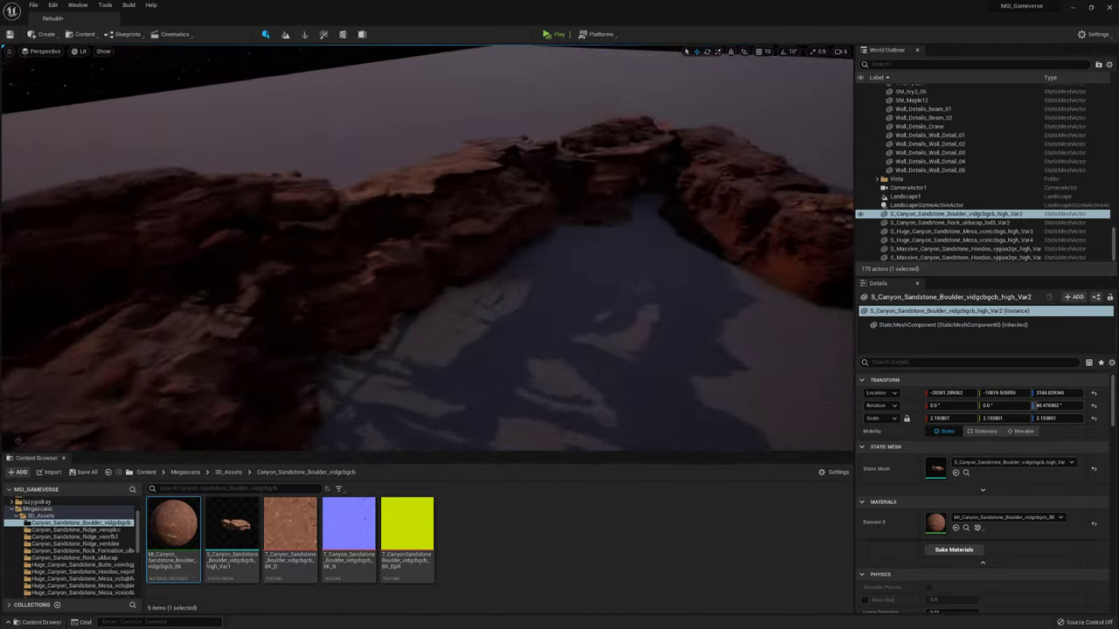
Duplicate the vceicdsga mesa onto the canyon wall's top, scaled to about 4.96 and rotated to about -184° around Z.
{"action": "left_click", "coordinate": [489, 263]}
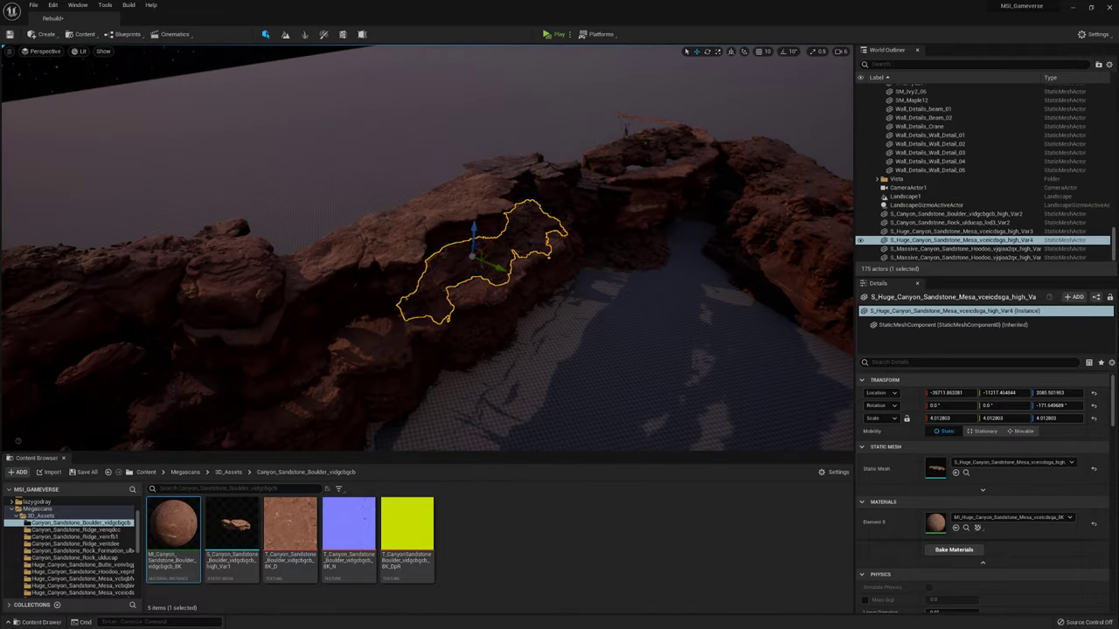
{"action": "right_click_drag", "start_coordinate": [484, 184], "coordinate": [490, 188]}
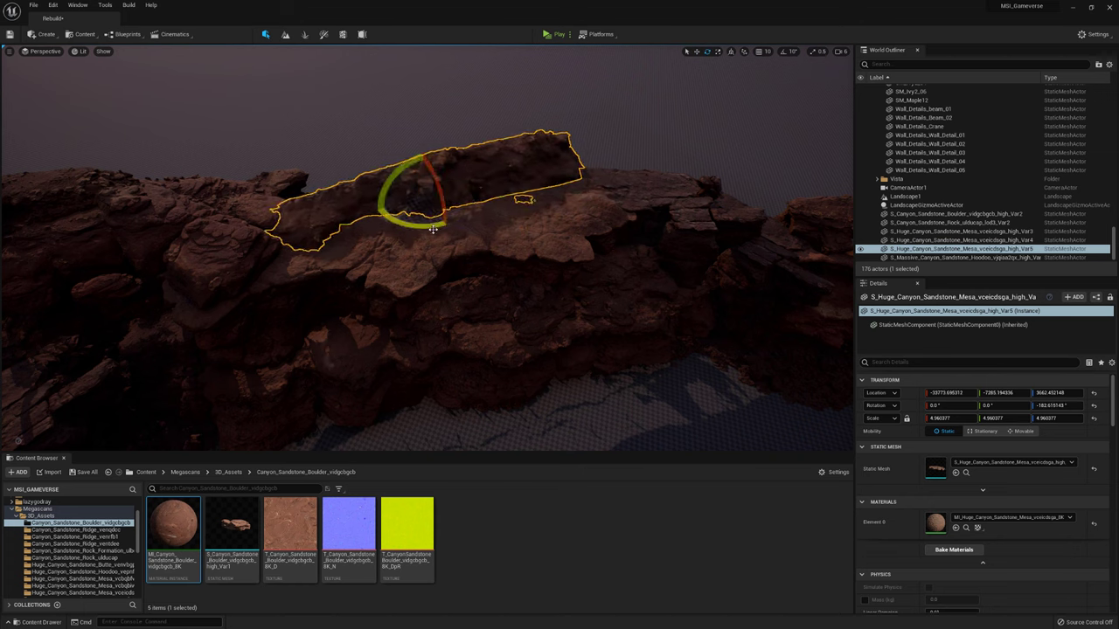
{"action": "left_click_drag", "start_coordinate": [430, 211], "coordinate": [432, 210]}
{"action": "right_click_drag", "start_coordinate": [432, 210], "coordinate": [432, 209]}
Try a uk4paip cliff copy at the wall's end, rotated to about -196° around Z.
{"action": "left_click", "coordinate": [411, 289]}
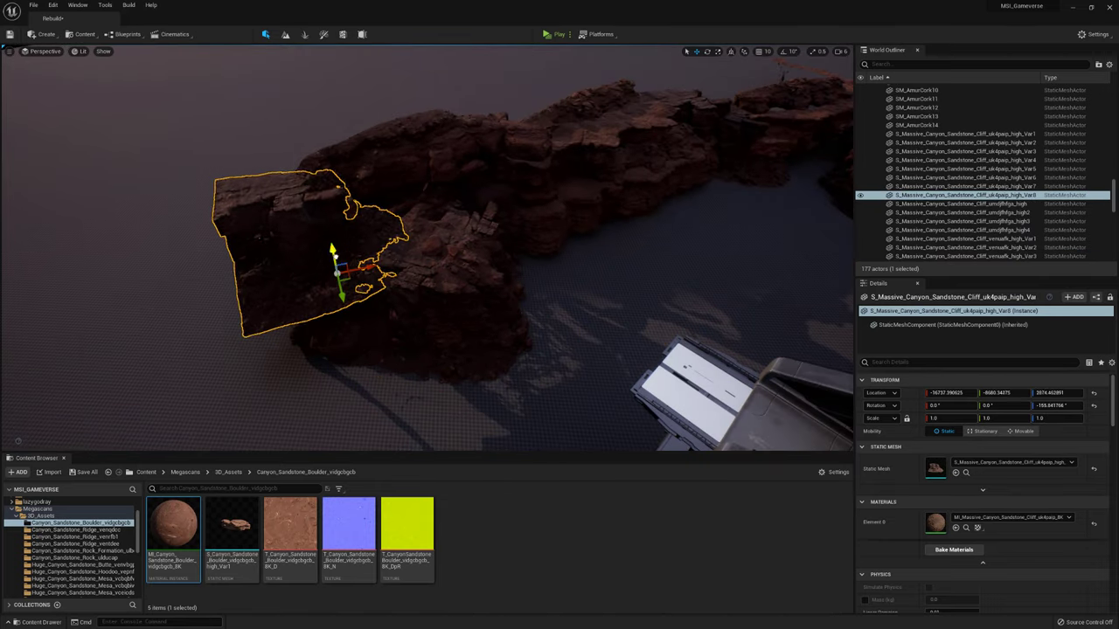
{"action": "key", "text": "Delete"}
{"action": "left_click", "coordinate": [315, 236]}
{"action": "right_click_drag", "start_coordinate": [315, 236], "coordinate": [315, 236]}
Duplicate the veoneio cliff onto the wall's end, rotated to about -182° around Z and raised to about Z 2702.
{"action": "left_click", "coordinate": [223, 196]}
{"action": "left_click", "coordinate": [489, 218]}
{"action": "left_click", "coordinate": [394, 262]}
{"action": "left_click_drag", "start_coordinate": [479, 177], "coordinate": [479, 157]}
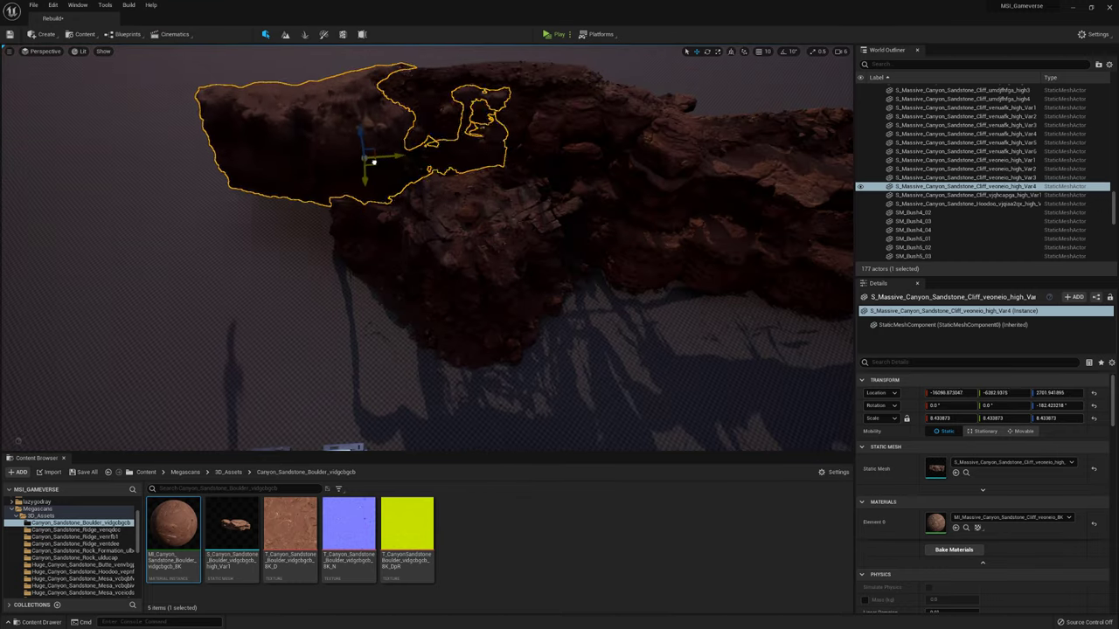
{"action": "left_click_drag", "start_coordinate": [376, 183], "coordinate": [384, 193]}
{"action": "right_click_drag", "start_coordinate": [429, 253], "coordinate": [429, 252]}
Duplicate the vcercdtfa mesa beyond the wall's end, rotated to about -185° around Z and lowered to about Z -995.
{"action": "left_click", "coordinate": [562, 212]}
{"action": "left_click_drag", "start_coordinate": [333, 399], "coordinate": [375, 384]}
{"action": "key", "text": "w"}
{"action": "right_click_drag", "start_coordinate": [376, 384], "coordinate": [347, 355]}
{"action": "key", "text": "e"}
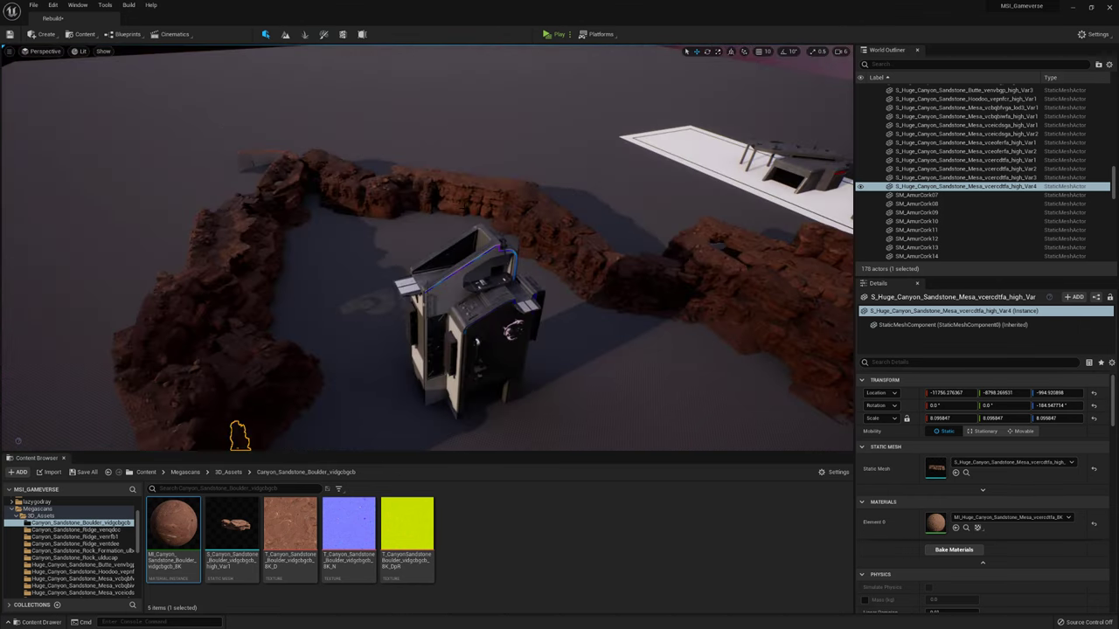
Copy the vcercdtfa mesa to the other side of the tower, turn it to continue the wall and scale it to about 9.3.
{"action": "left_click", "coordinate": [380, 187]}
{"action": "right_click_drag", "start_coordinate": [380, 187], "coordinate": [380, 187]}
{"action": "left_click_drag", "start_coordinate": [223, 179], "coordinate": [612, 420], "text": "alt"}
{"action": "key", "text": "e"}
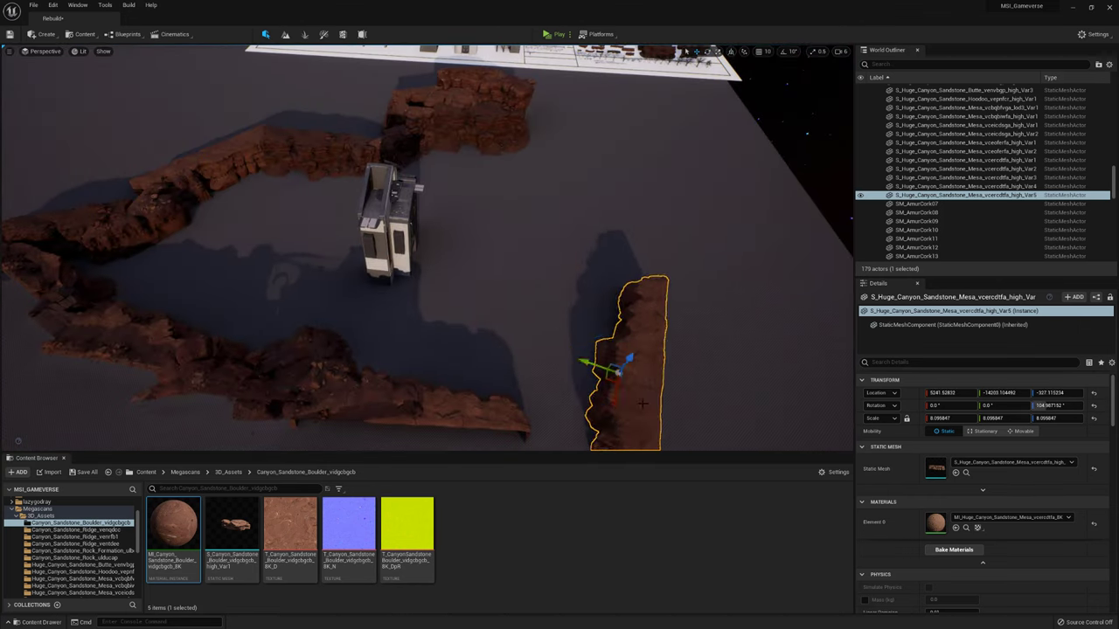
{"action": "right_click_drag", "start_coordinate": [525, 356], "coordinate": [525, 354]}
{"action": "right_click_drag", "start_coordinate": [636, 154], "coordinate": [636, 154]}
{"action": "key", "text": "r"}
{"action": "left_click_drag", "start_coordinate": [544, 302], "coordinate": [550, 288]}
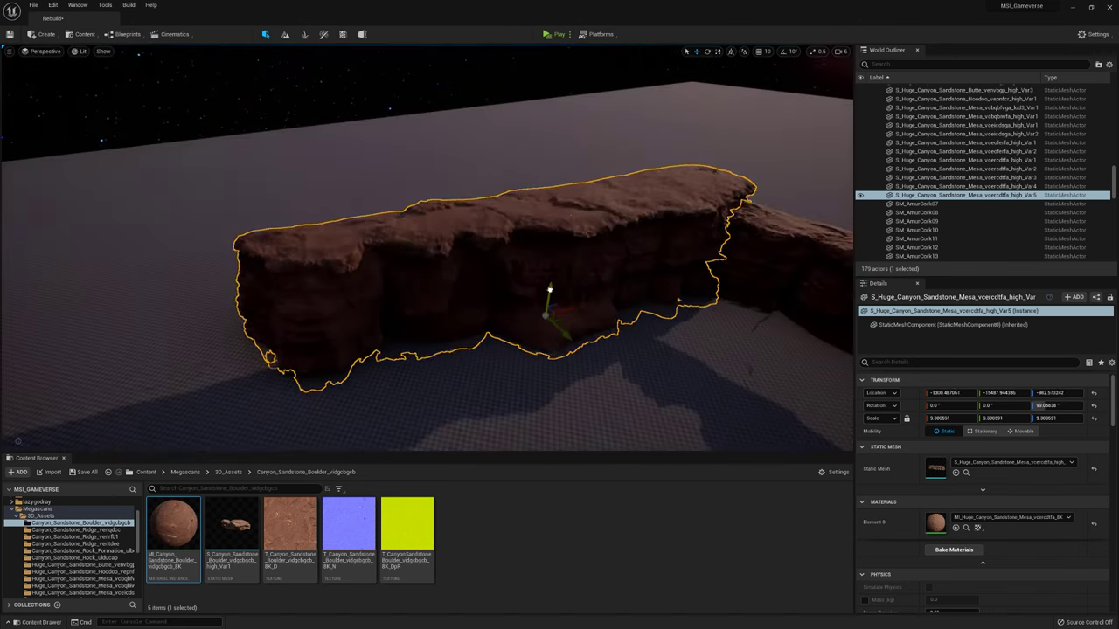
Duplicate the enlarged vcercdtfa mesa farther along the wall and rotate the copy to about 74° around Z.
{"action": "right_click_drag", "start_coordinate": [550, 288], "coordinate": [537, 265]}
{"action": "key", "text": "w"}
{"action": "left_click_drag", "start_coordinate": [536, 264], "coordinate": [538, 265]}
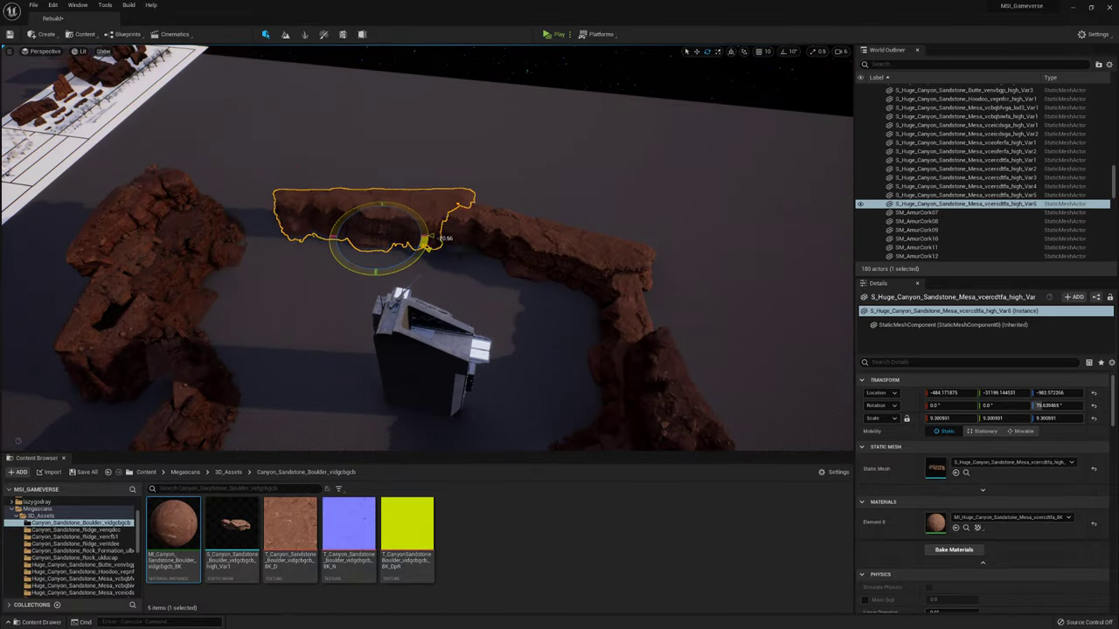
{"action": "right_click_drag", "start_coordinate": [306, 238], "coordinate": [328, 212]}
Duplicate the venvbgp butte in front of the new mesas, rotated to about 72° around Z and lowered to about Z -1299.
{"action": "left_click", "coordinate": [328, 213]}
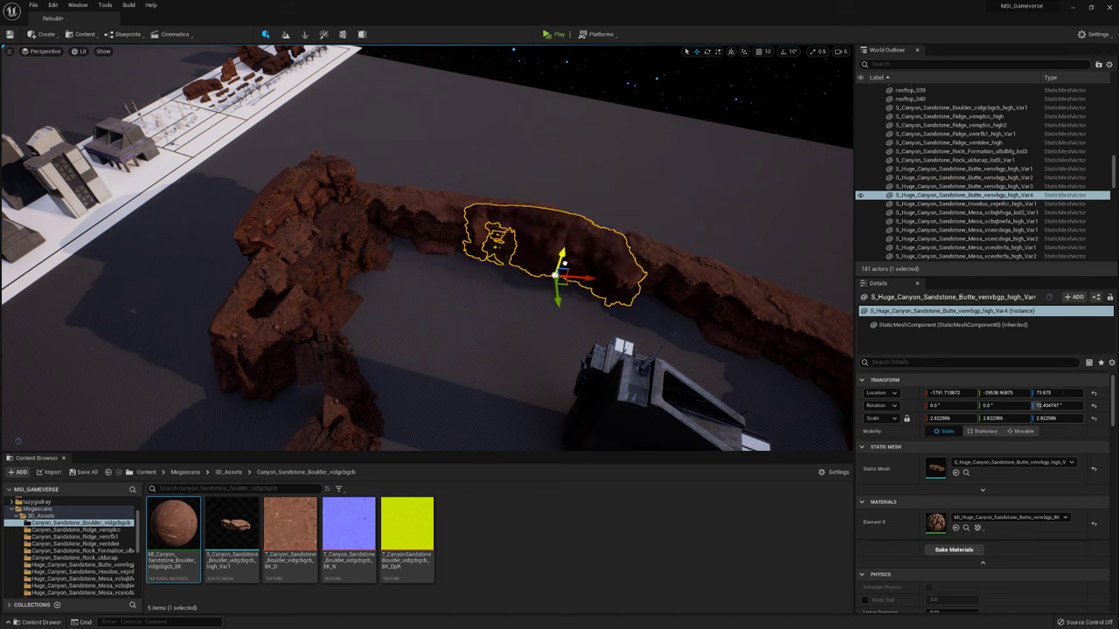
{"action": "right_click_drag", "start_coordinate": [580, 303], "coordinate": [524, 332]}
{"action": "left_click", "coordinate": [279, 314]}
{"action": "left_click", "coordinate": [646, 385]}
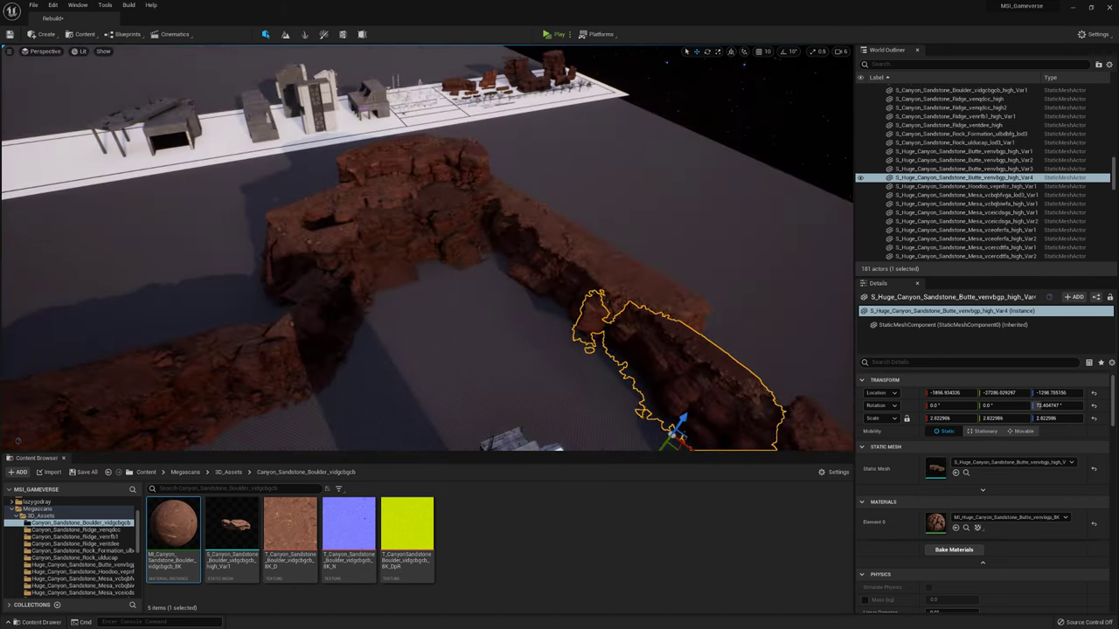
Copy the umdjfhfga cliff behind the butte copy, turn it to about 92° around Z and position it above the wall.
{"action": "right_click_drag", "start_coordinate": [646, 385], "coordinate": [210, 262]}
{"action": "left_click_drag", "start_coordinate": [208, 260], "coordinate": [616, 255], "text": "alt"}
{"action": "key", "text": "e"}
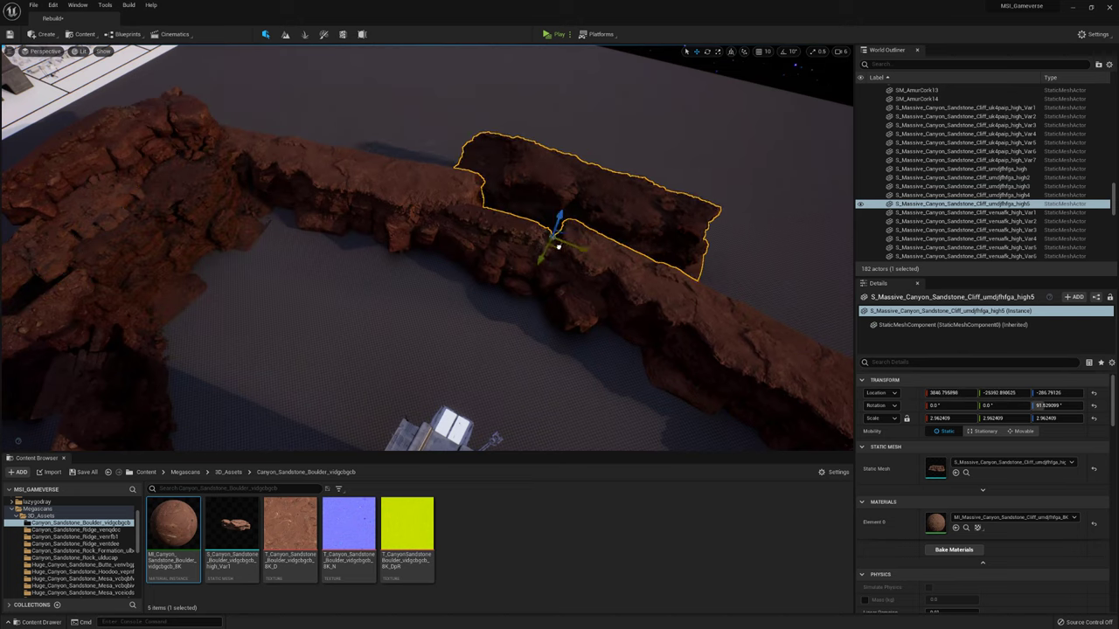
{"action": "right_click_drag", "start_coordinate": [534, 281], "coordinate": [449, 312]}
{"action": "key", "text": "w"}
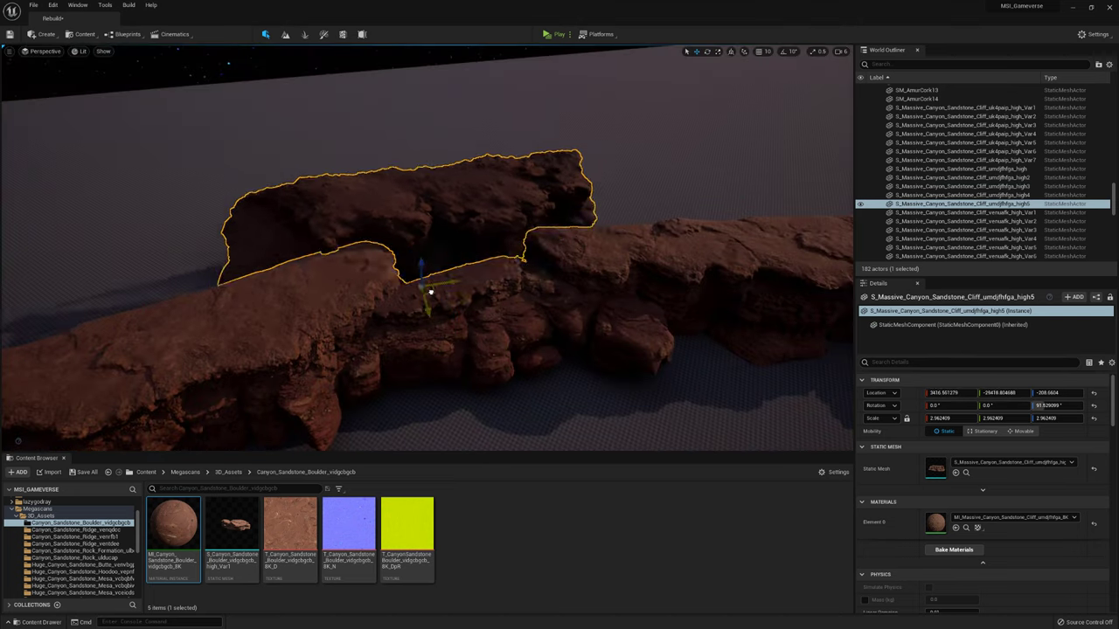
{"action": "left_click_drag", "start_coordinate": [442, 315], "coordinate": [337, 325], "text": "shift"}
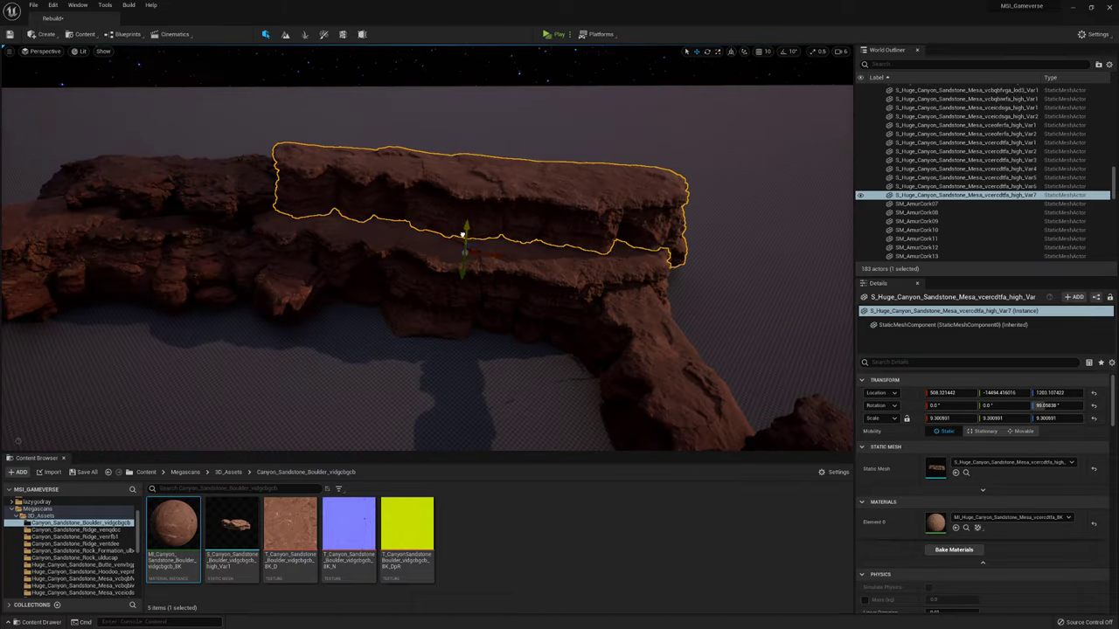
Replace the static mesh of the upper vcercdtfa mesa copy with the vceoferfa mesa, then tilt and reposition it on the wall.
{"action": "left_click", "coordinate": [965, 473]}
{"action": "left_click_drag", "start_coordinate": [232, 525], "coordinate": [1005, 464]}
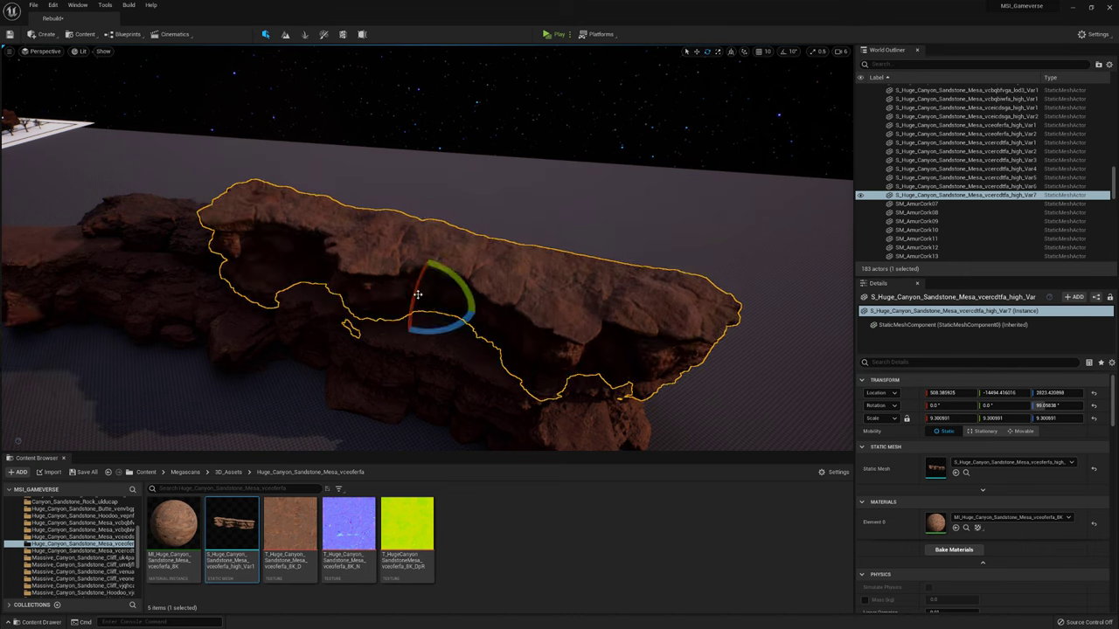
{"action": "left_click_drag", "start_coordinate": [427, 306], "coordinate": [646, 322]}
{"action": "left_click_drag", "start_coordinate": [400, 271], "coordinate": [411, 268]}
{"action": "key", "text": "w"}
{"action": "left_click_drag", "start_coordinate": [437, 263], "coordinate": [490, 105], "text": "shift"}
Duplicate the vceicdsga mesa along the upper wall, scaled to about 7.3, at about Z 4429.
{"action": "right_click_drag", "start_coordinate": [427, 247], "coordinate": [481, 245]}
{"action": "left_click", "coordinate": [481, 245]}
{"action": "right_click_drag", "start_coordinate": [723, 402], "coordinate": [673, 393]}
{"action": "left_click", "coordinate": [162, 157]}
{"action": "right_click_drag", "start_coordinate": [162, 157], "coordinate": [153, 168]}
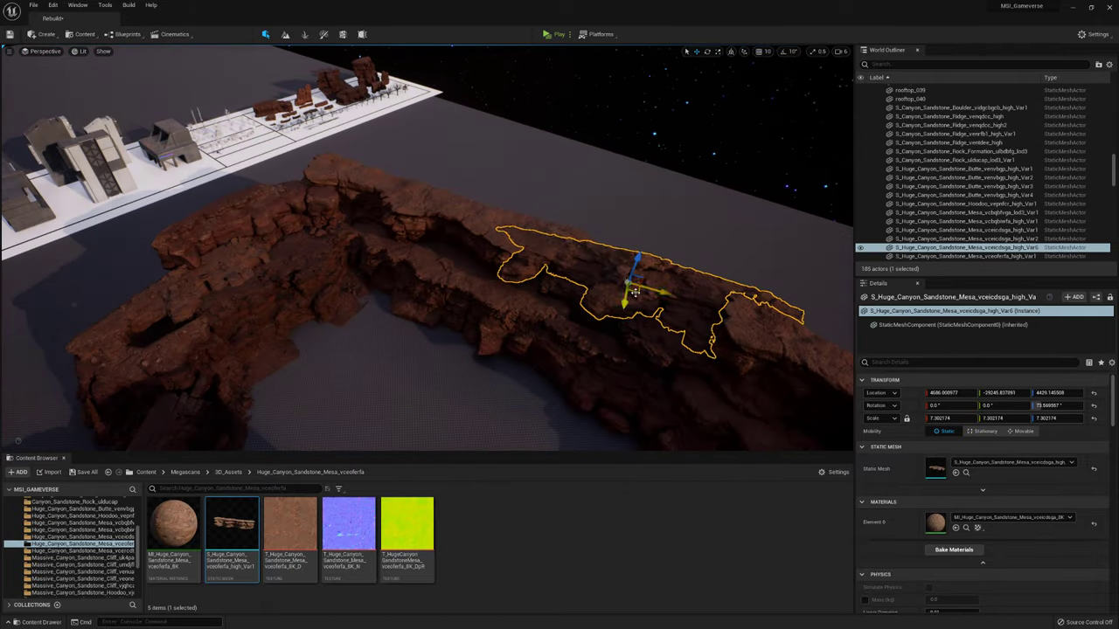
{"action": "left_click_drag", "start_coordinate": [618, 284], "coordinate": [622, 290]}
{"action": "right_click_drag", "start_coordinate": [623, 290], "coordinate": [622, 236]}
Position the second vceoferfa-shaped mesa copy on top of the wall at about Z 4015.
{"action": "right_click_drag", "start_coordinate": [422, 284], "coordinate": [422, 284]}
{"action": "left_click", "coordinate": [422, 284]}
{"action": "left_click", "coordinate": [422, 284]}
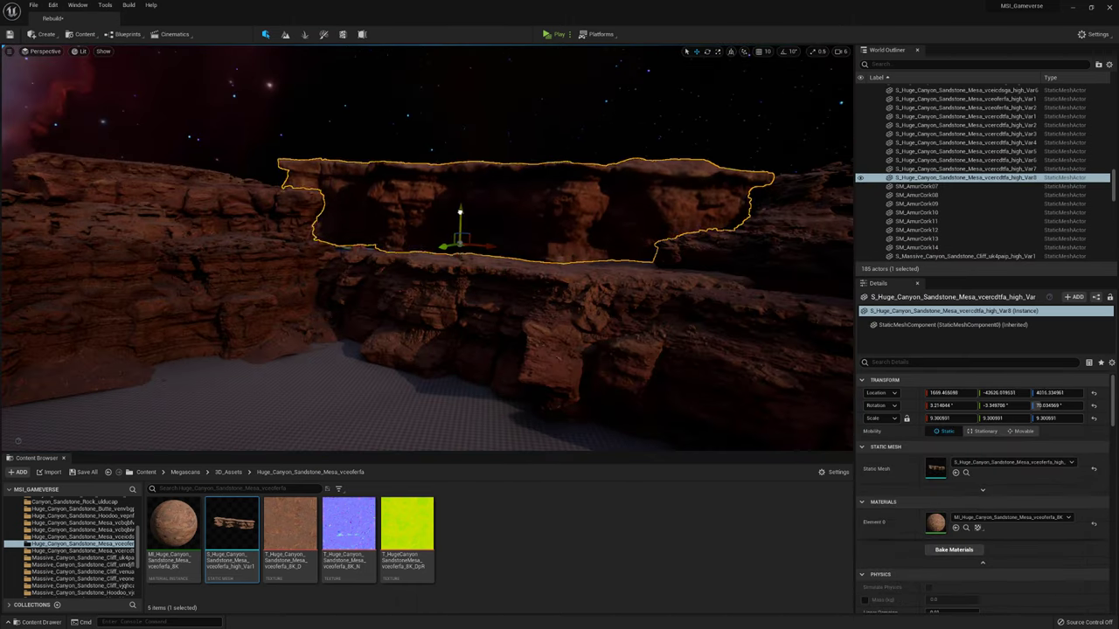
{"action": "right_click_drag", "start_coordinate": [474, 213], "coordinate": [544, 267]}
Duplicate a group of three cliff pieces and move the copies onto the low stretch of the wall.
{"action": "left_click", "coordinate": [549, 269]}
{"action": "left_click", "coordinate": [560, 266]}
{"action": "left_click", "coordinate": [561, 265], "text": "ctrl"}
{"action": "key", "text": "ctrl+d"}
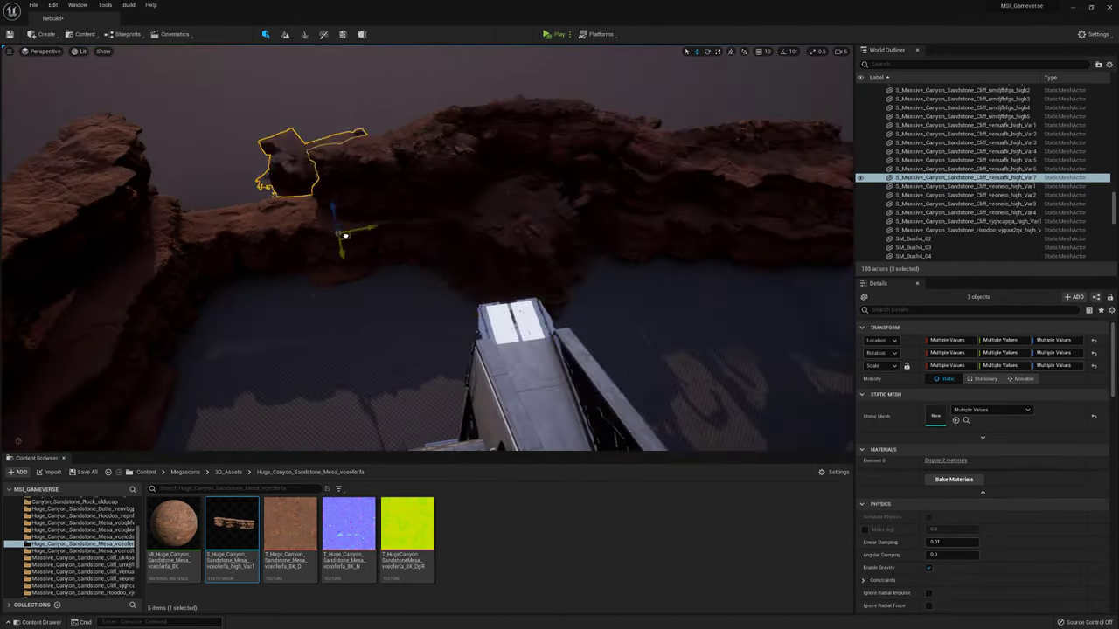
{"action": "left_click_drag", "start_coordinate": [250, 229], "coordinate": [292, 252]}
{"action": "right_click_drag", "start_coordinate": [292, 253], "coordinate": [292, 252]}
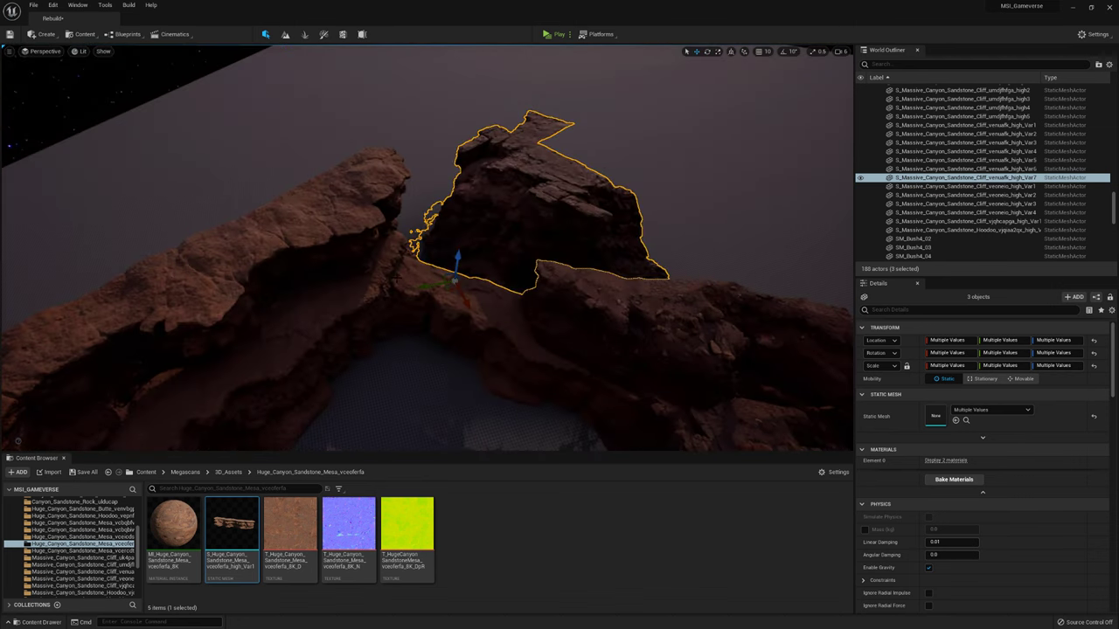
Duplicate the vcercdtfa mesa at the wall's base, rotated to about -197° around Z and lowered to about Z -2044.
{"action": "right_click_drag", "start_coordinate": [374, 308], "coordinate": [467, 277]}
{"action": "left_click", "coordinate": [467, 277]}
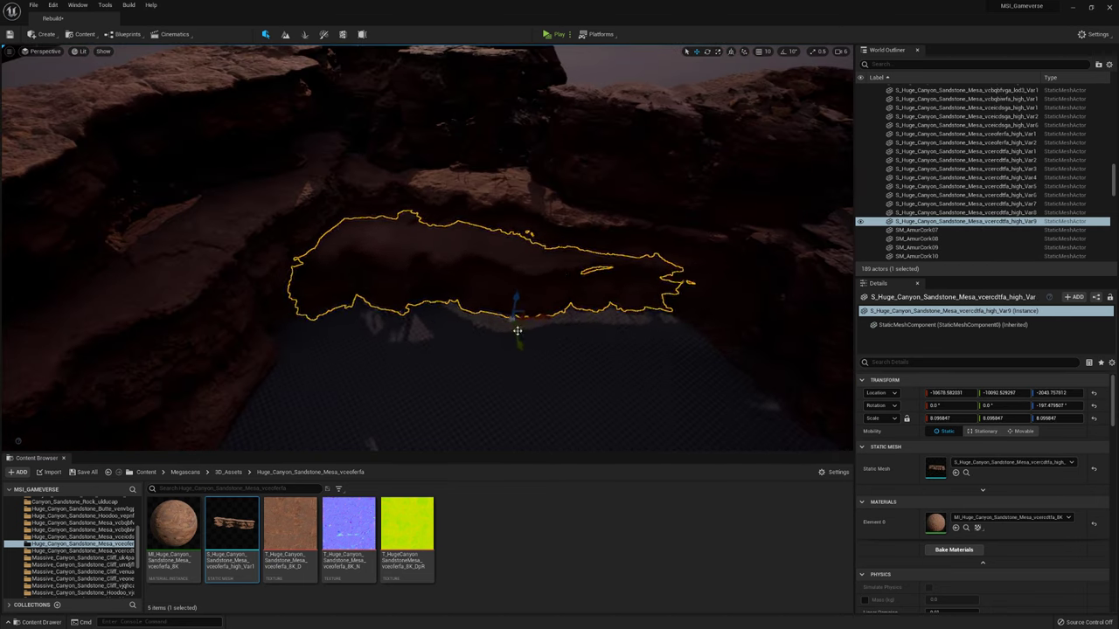
{"action": "left_click", "coordinate": [489, 367]}
{"action": "key", "text": "f"}
{"action": "right_click_drag", "start_coordinate": [426, 248], "coordinate": [426, 248]}
Place a vjqiaa2qx hoodoo on the wall's end, scaled to about 1.79 and rotated to about 52° around Z.
{"action": "left_click", "coordinate": [559, 350]}
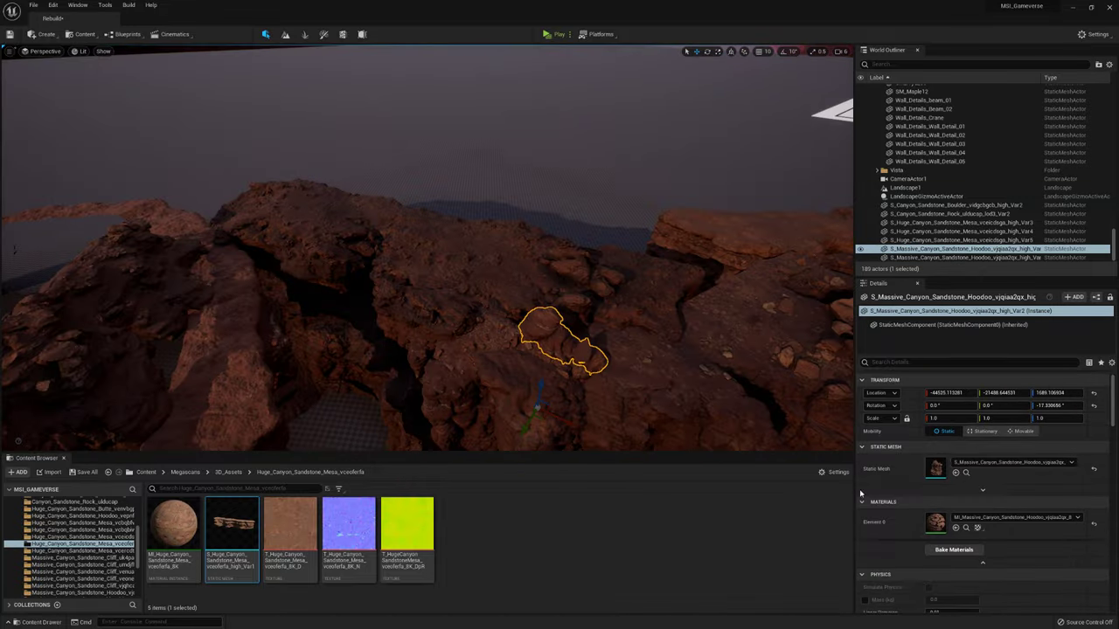
{"action": "key", "text": "ctrl+b"}
{"action": "key", "text": "f"}
{"action": "left_click_drag", "start_coordinate": [231, 529], "coordinate": [492, 249]}
{"action": "key", "text": "f"}
{"action": "key", "text": "e"}
{"action": "left_click_drag", "start_coordinate": [356, 269], "coordinate": [350, 367]}
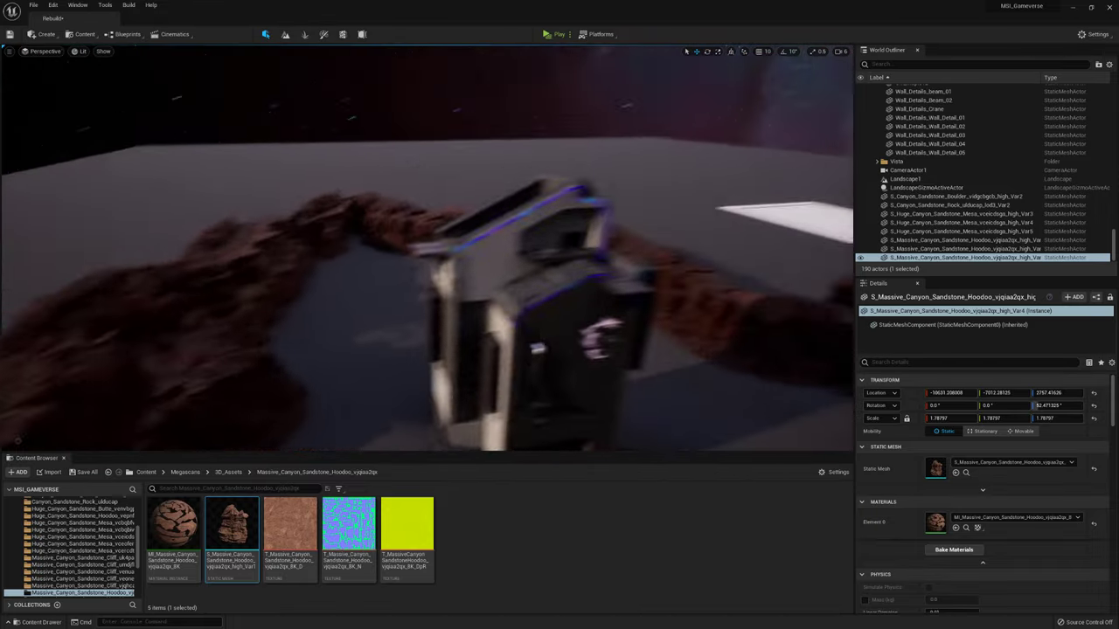
Check the canyon through CameraActor1 and save the Rebuild level.
{"action": "left_click", "coordinate": [40, 51]}
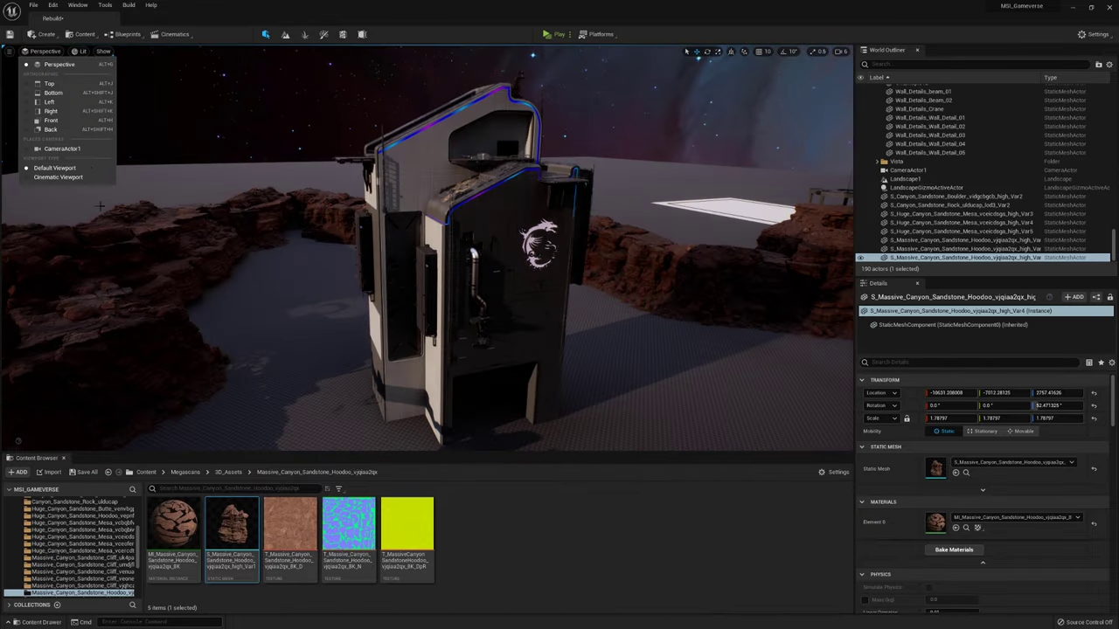
{"action": "left_click", "coordinate": [65, 170]}
{"action": "left_click", "coordinate": [962, 214]}
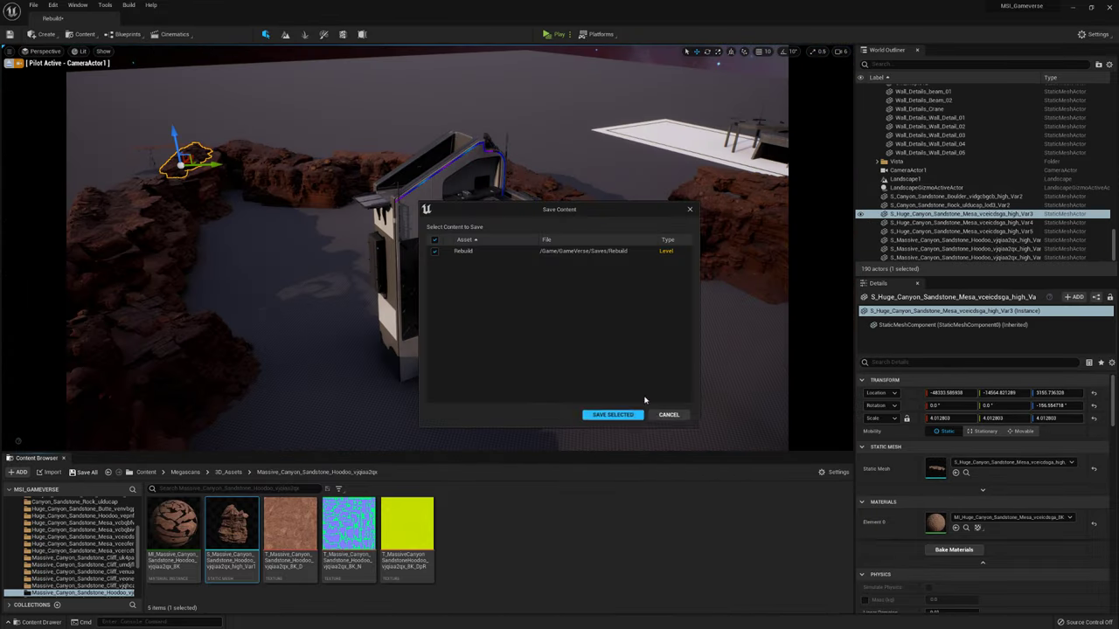
{"action": "right_click_drag", "start_coordinate": [426, 180], "coordinate": [450, 187]}
{"action": "key", "text": "ctrl+shift+p"}
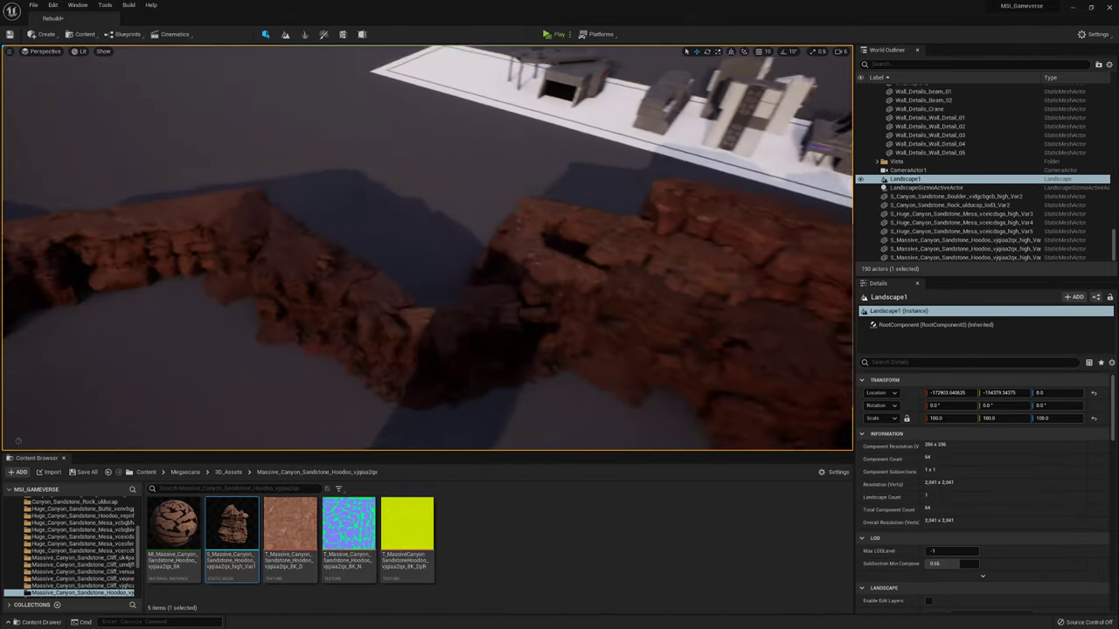
Set up the landscape Flatten tool with a target height of 3000 and a strength of about 0.376, undoing the test strokes.
{"action": "left_click", "coordinate": [285, 34]}
{"action": "left_click", "coordinate": [53, 87]}
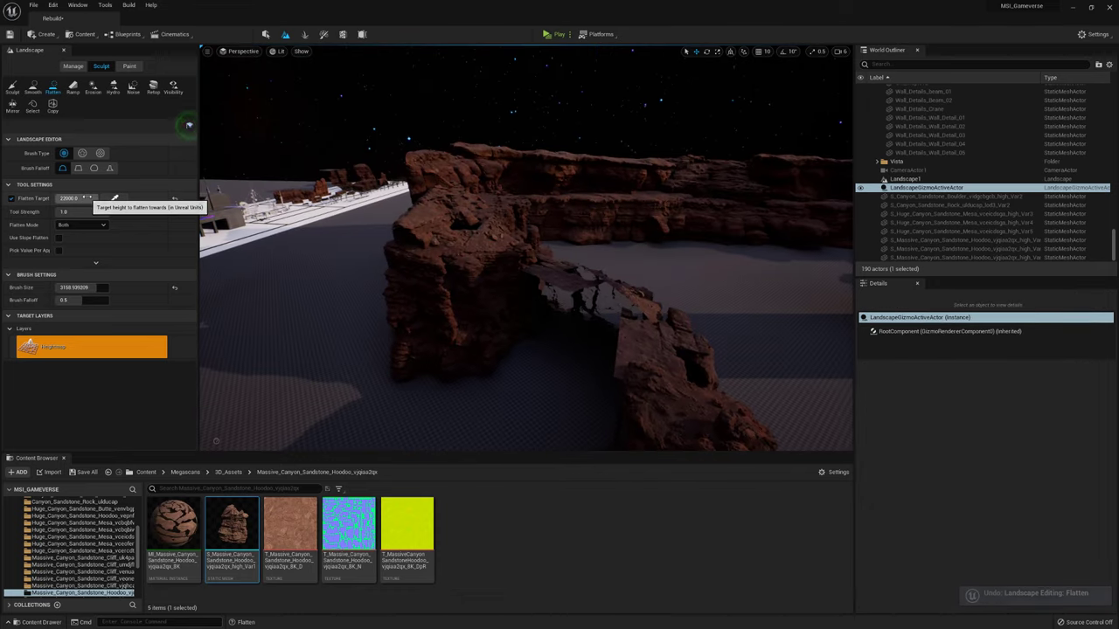
{"action": "type", "text": "000"}
{"action": "key", "text": "Return"}
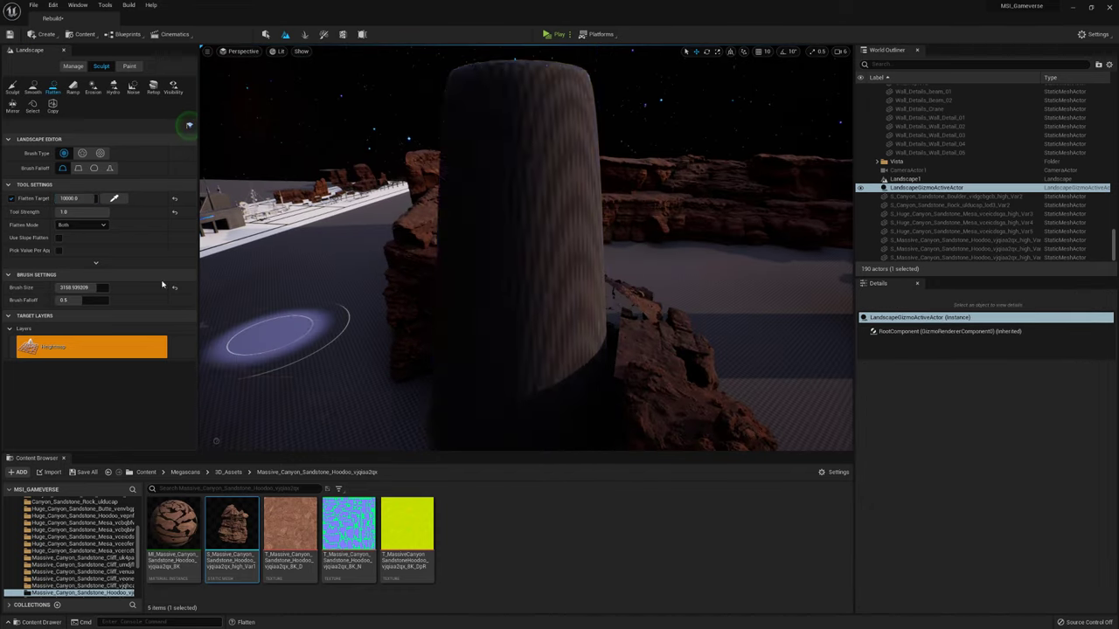
{"action": "key", "text": "Return"}
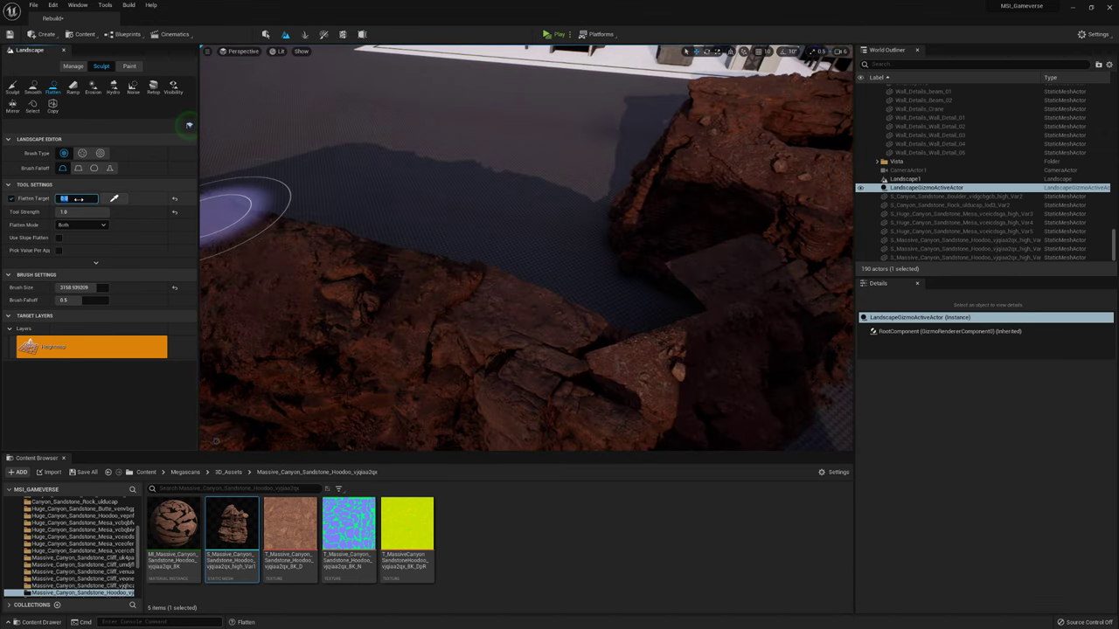
{"action": "type", "text": "000"}
{"action": "key", "text": "Return"}
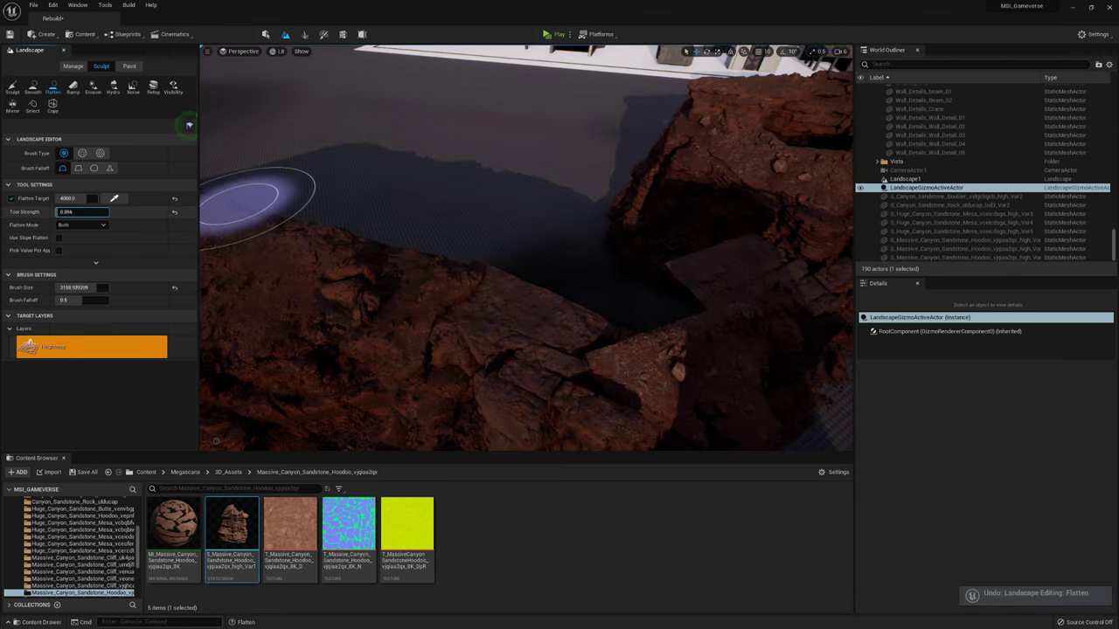
{"action": "left_click", "coordinate": [79, 198]}
{"action": "type", "text": "3000"}
{"action": "key", "text": "Return"}
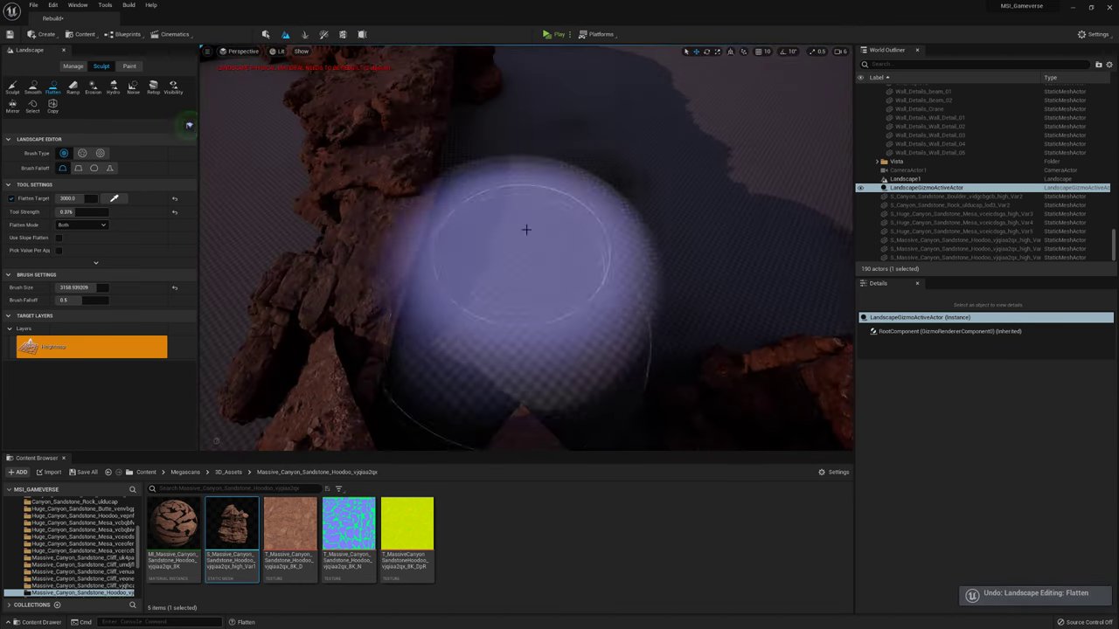
{"action": "key", "text": "ctrl+z"}
Flatten the ground behind the low stretch of wall up to 3000, using a brush size of about 1283 and a reduced falloff.
{"action": "right_click_drag", "start_coordinate": [591, 232], "coordinate": [452, 160]}
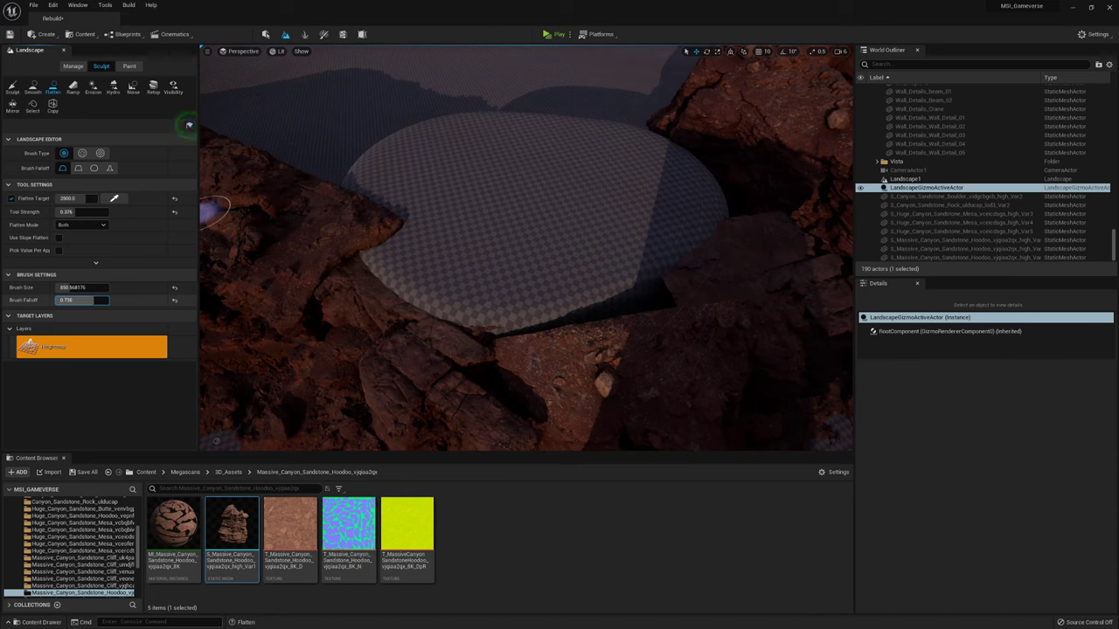
{"action": "left_click_drag", "start_coordinate": [105, 291], "coordinate": [131, 291]}
{"action": "mouse_move", "coordinate": [577, 201]}
{"action": "right_mouse_down"}
{"action": "mouse_move", "coordinate": [542, 175]}
{"action": "mouse_move", "coordinate": [577, 201]}
{"action": "right_mouse_up"}
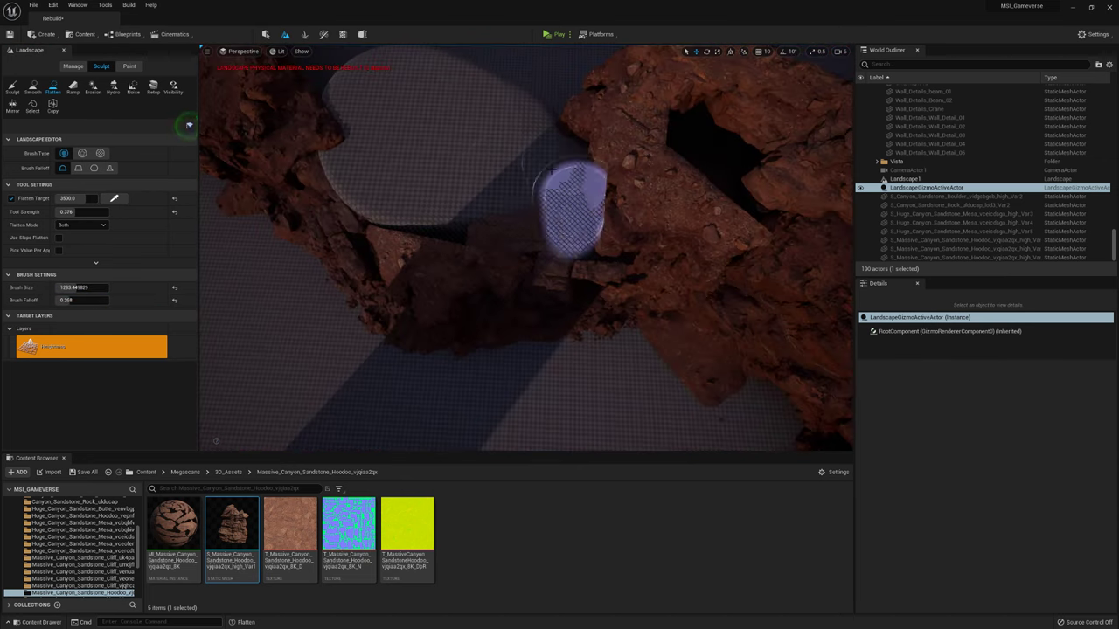
{"action": "mouse_move", "coordinate": [501, 222]}
{"action": "right_mouse_down"}
{"action": "mouse_move", "coordinate": [472, 209]}
{"action": "mouse_move", "coordinate": [418, 230]}
{"action": "right_mouse_up"}
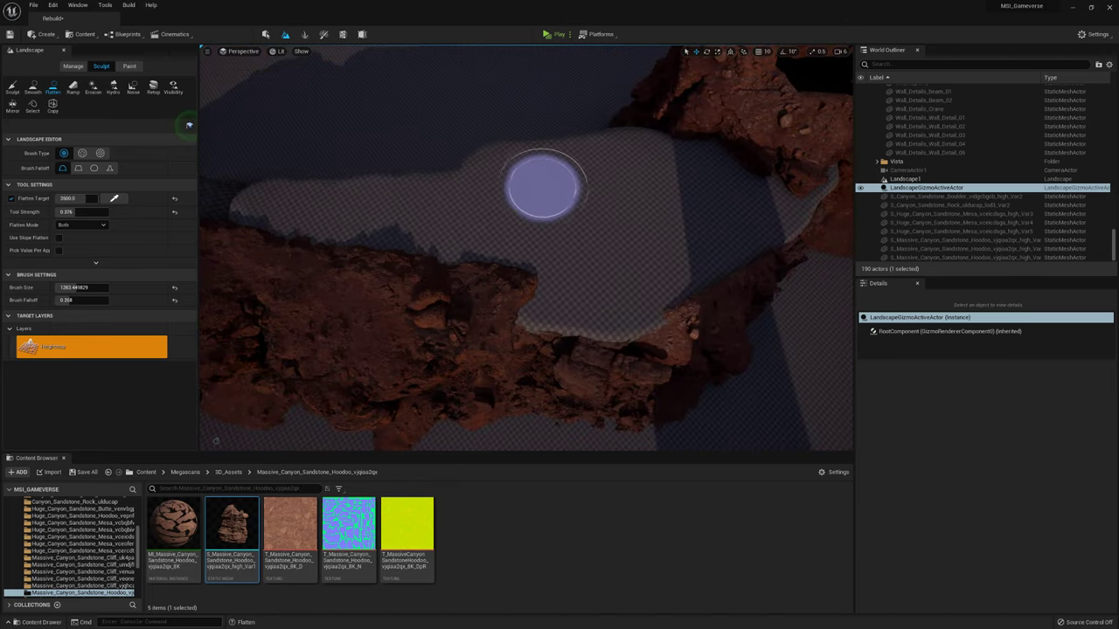
{"action": "right_click_drag", "start_coordinate": [550, 170], "coordinate": [250, 158]}
Smooth the edges of the raised ground behind the wall with the Smooth tool.
{"action": "left_click", "coordinate": [32, 88]}
{"action": "mouse_move", "coordinate": [524, 336]}
{"action": "right_mouse_down"}
{"action": "mouse_move", "coordinate": [742, 301]}
{"action": "mouse_move", "coordinate": [717, 284]}
{"action": "right_mouse_up"}
{"action": "right_click_drag", "start_coordinate": [512, 387], "coordinate": [367, 263]}
Extend the raised ground along the outer side of the canyon wall with the Flatten tool at 3000.
{"action": "left_click", "coordinate": [52, 87]}
{"action": "mouse_move", "coordinate": [525, 262]}
{"action": "right_mouse_down"}
{"action": "mouse_move", "coordinate": [568, 245]}
{"action": "mouse_move", "coordinate": [617, 274]}
{"action": "right_mouse_up"}
{"action": "mouse_move", "coordinate": [394, 304]}
{"action": "right_mouse_down"}
{"action": "mouse_move", "coordinate": [475, 263]}
{"action": "mouse_move", "coordinate": [288, 295]}
{"action": "mouse_move", "coordinate": [545, 257]}
{"action": "mouse_move", "coordinate": [489, 262]}
{"action": "mouse_move", "coordinate": [544, 274]}
{"action": "mouse_move", "coordinate": [699, 212]}
{"action": "right_mouse_up"}
{"action": "right_click_drag", "start_coordinate": [396, 135], "coordinate": [548, 233]}
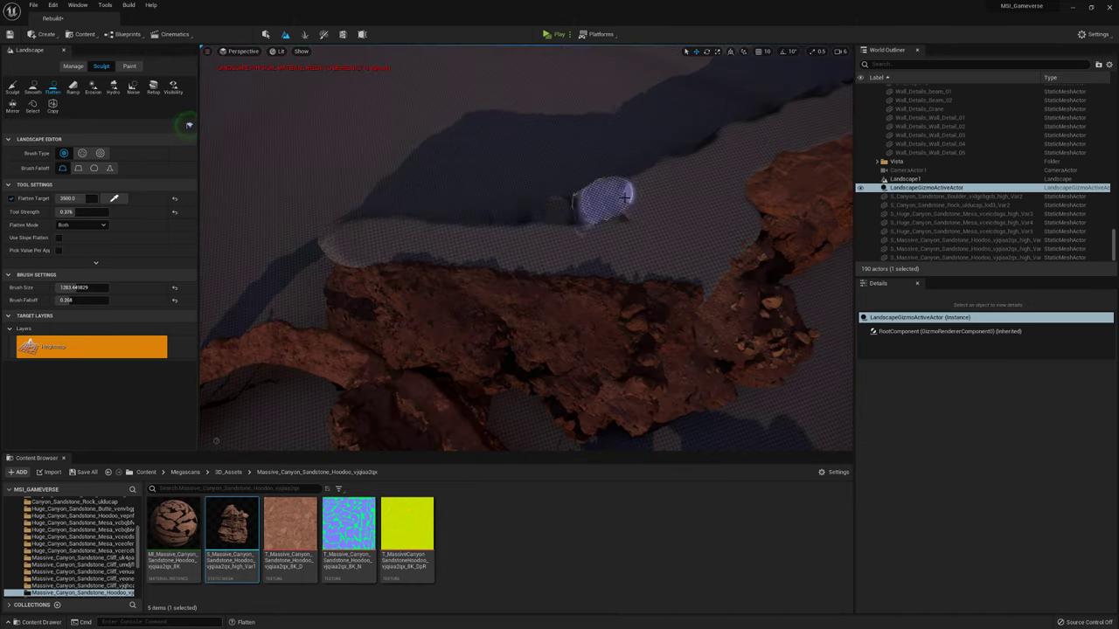
{"action": "right_click_drag", "start_coordinate": [387, 240], "coordinate": [527, 309]}
{"action": "right_click_drag", "start_coordinate": [473, 228], "coordinate": [516, 271]}
Flatten the wide area outside the canyon to 3000 with a brush size of about 6584 and full strength 1.0.
{"action": "mouse_move", "coordinate": [687, 262]}
{"action": "right_mouse_down"}
{"action": "mouse_move", "coordinate": [725, 288]}
{"action": "mouse_move", "coordinate": [638, 262]}
{"action": "mouse_move", "coordinate": [245, 236]}
{"action": "mouse_move", "coordinate": [564, 169]}
{"action": "mouse_move", "coordinate": [449, 242]}
{"action": "mouse_move", "coordinate": [712, 125]}
{"action": "mouse_move", "coordinate": [653, 172]}
{"action": "mouse_move", "coordinate": [292, 325]}
{"action": "mouse_move", "coordinate": [532, 220]}
{"action": "mouse_move", "coordinate": [474, 212]}
{"action": "mouse_move", "coordinate": [559, 245]}
{"action": "mouse_move", "coordinate": [643, 225]}
{"action": "right_mouse_up"}
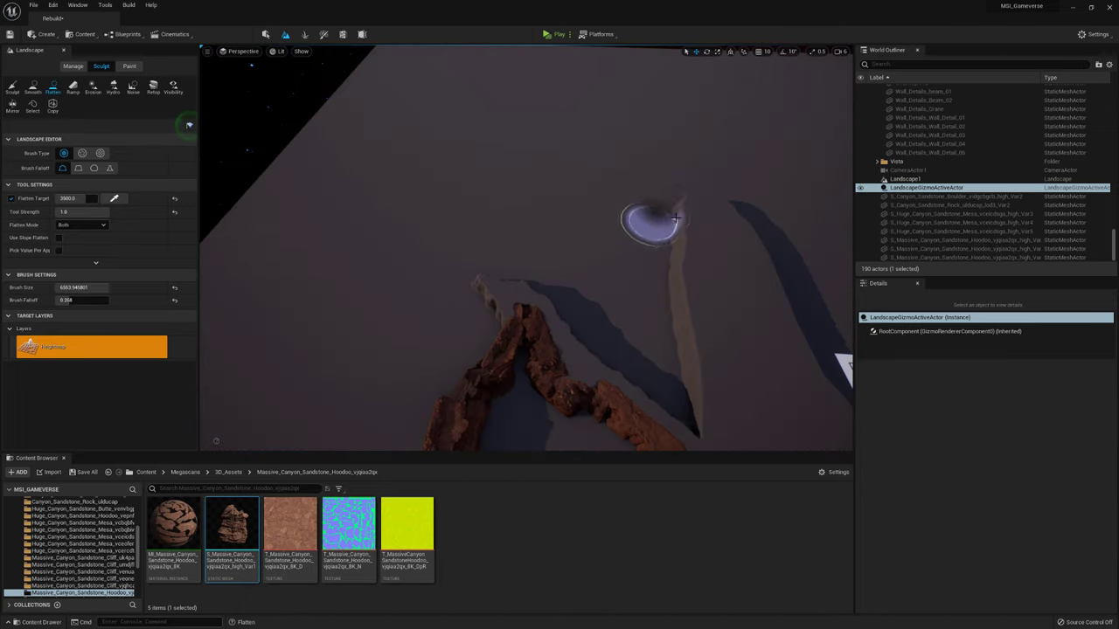
{"action": "right_click_drag", "start_coordinate": [428, 203], "coordinate": [687, 193]}
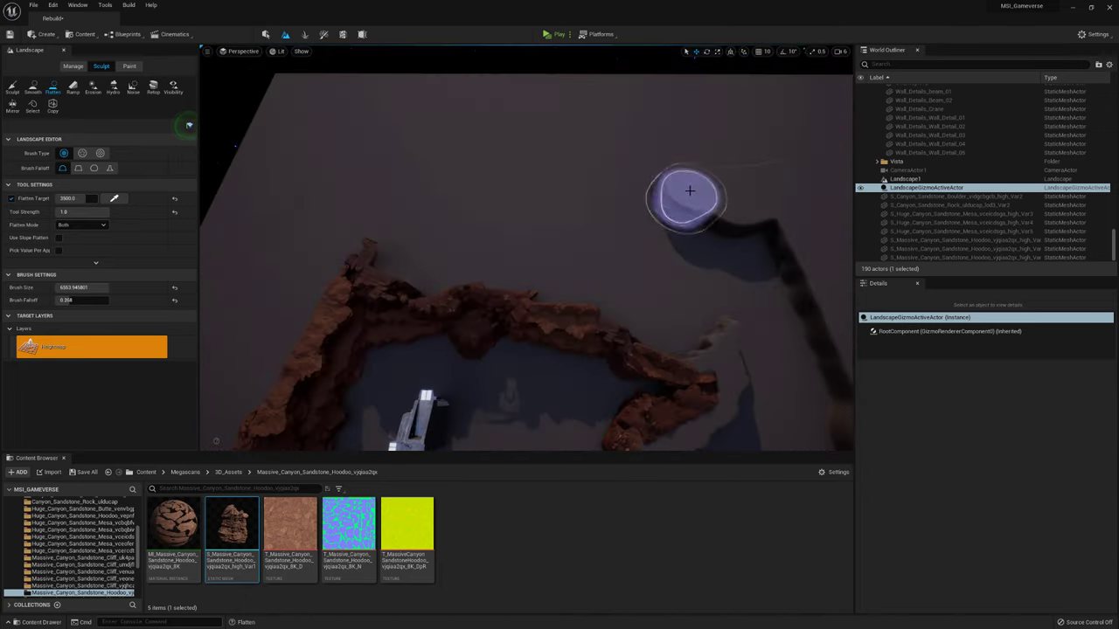
{"action": "right_click_drag", "start_coordinate": [363, 192], "coordinate": [678, 159]}
{"action": "mouse_move", "coordinate": [389, 135]}
{"action": "right_mouse_down"}
{"action": "mouse_move", "coordinate": [445, 125]}
{"action": "mouse_move", "coordinate": [612, 149]}
{"action": "right_mouse_up"}
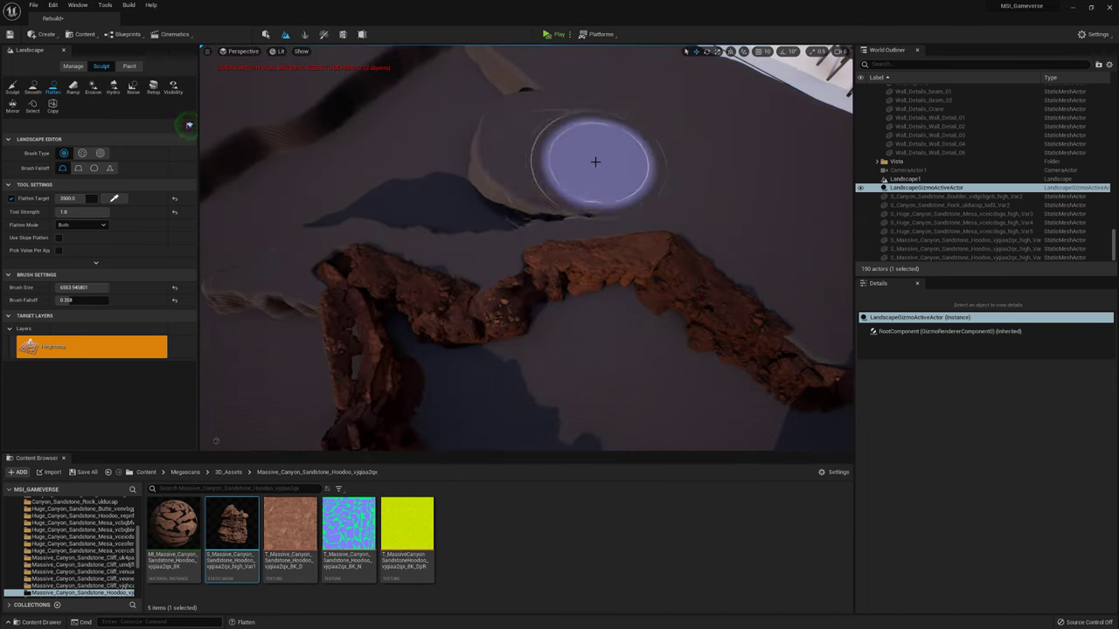
{"action": "right_click_drag", "start_coordinate": [475, 183], "coordinate": [672, 208]}
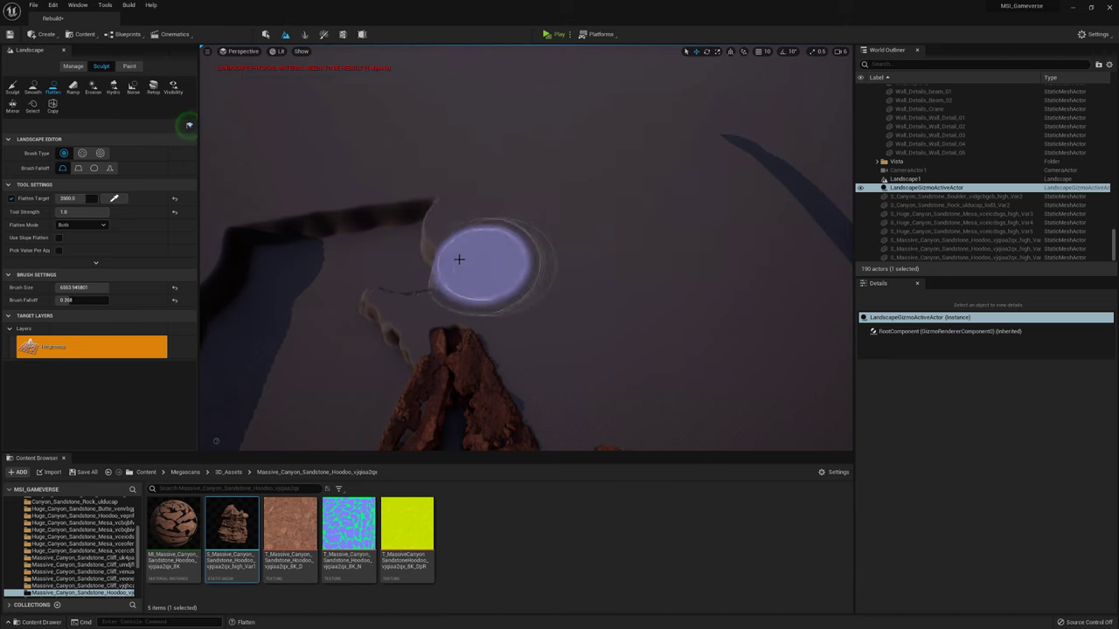
{"action": "right_click_drag", "start_coordinate": [370, 222], "coordinate": [615, 211]}
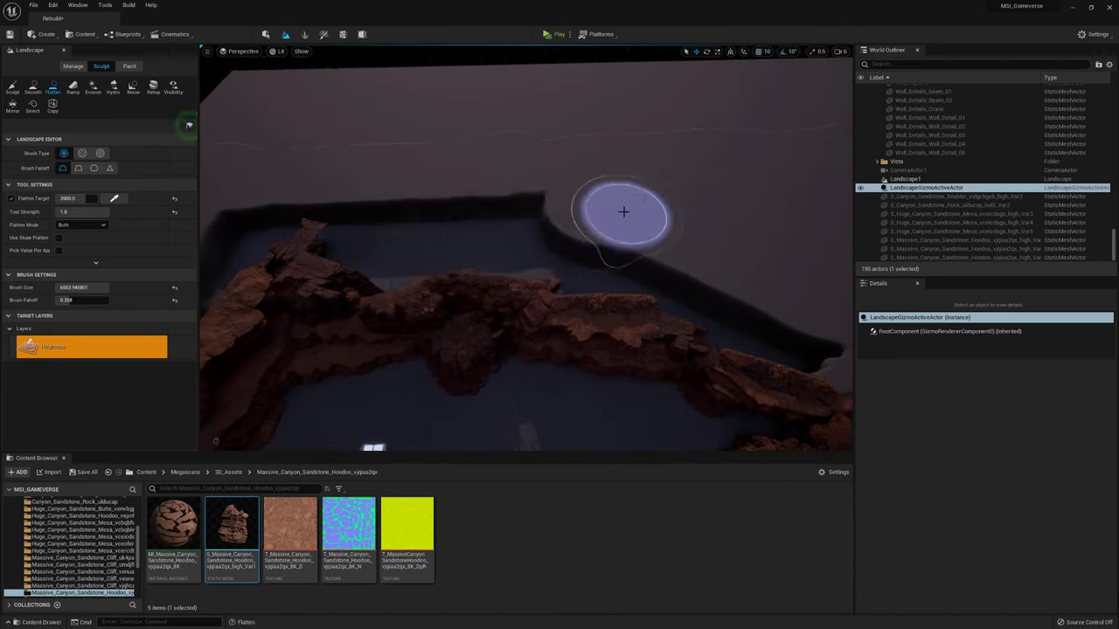
{"action": "right_click_drag", "start_coordinate": [442, 207], "coordinate": [287, 250]}
Reduce the brush size to about 1743 and fill the gaps between the 3000 plateau and the rock wall.
{"action": "key", "text": "bracketright"}
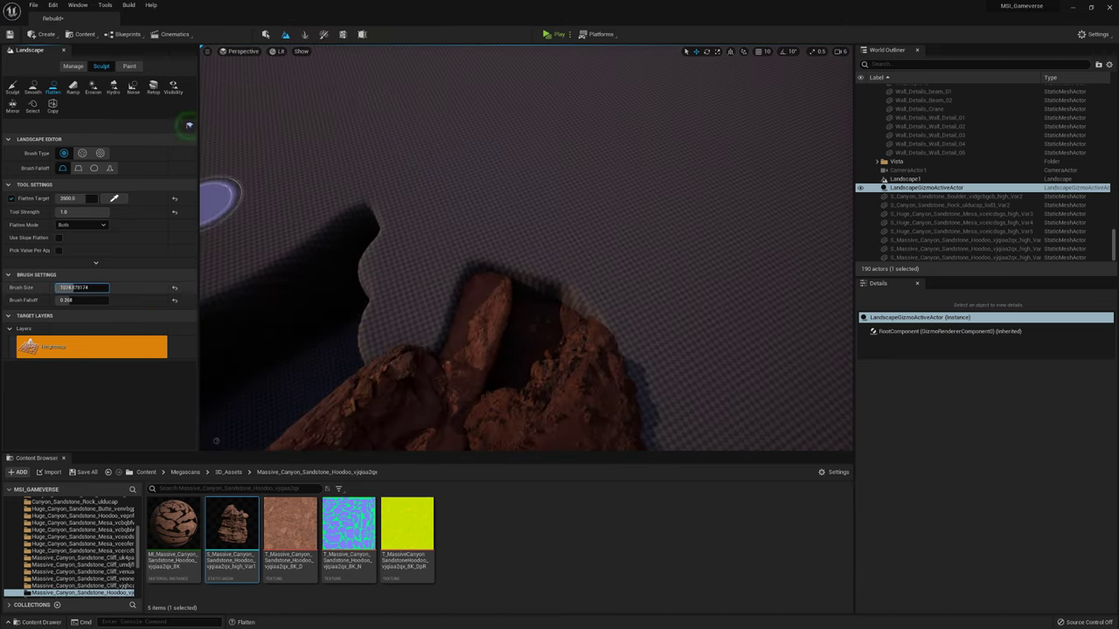
{"action": "mouse_move", "coordinate": [616, 280]}
{"action": "right_mouse_down"}
{"action": "mouse_move", "coordinate": [568, 263]}
{"action": "mouse_move", "coordinate": [616, 267]}
{"action": "mouse_move", "coordinate": [524, 245]}
{"action": "mouse_move", "coordinate": [490, 263]}
{"action": "mouse_move", "coordinate": [478, 285]}
{"action": "right_mouse_up"}
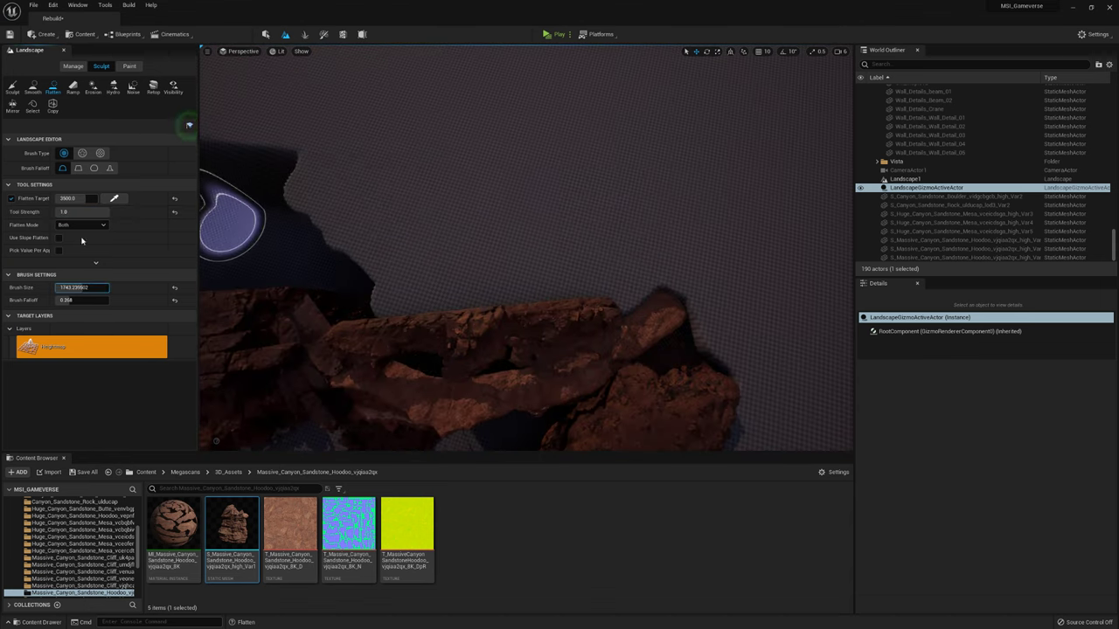
{"action": "mouse_move", "coordinate": [662, 324]}
{"action": "left_mouse_down"}
{"action": "mouse_move", "coordinate": [559, 256]}
{"action": "mouse_move", "coordinate": [451, 274]}
{"action": "left_mouse_up"}
{"action": "mouse_move", "coordinate": [554, 252]}
{"action": "right_mouse_down"}
{"action": "mouse_move", "coordinate": [560, 262]}
{"action": "mouse_move", "coordinate": [542, 218]}
{"action": "right_mouse_up"}
{"action": "mouse_move", "coordinate": [542, 218]}
{"action": "left_mouse_down"}
{"action": "mouse_move", "coordinate": [462, 250]}
{"action": "mouse_move", "coordinate": [552, 157]}
{"action": "mouse_move", "coordinate": [779, 210]}
{"action": "left_mouse_up"}
{"action": "mouse_move", "coordinate": [779, 210]}
{"action": "right_mouse_down"}
{"action": "mouse_move", "coordinate": [638, 94]}
{"action": "mouse_move", "coordinate": [603, 140]}
{"action": "mouse_move", "coordinate": [375, 279]}
{"action": "mouse_move", "coordinate": [340, 205]}
{"action": "right_mouse_up"}
{"action": "right_click_drag", "start_coordinate": [354, 268], "coordinate": [635, 252]}
{"action": "mouse_move", "coordinate": [452, 260]}
{"action": "right_mouse_down"}
{"action": "mouse_move", "coordinate": [579, 180]}
{"action": "mouse_move", "coordinate": [690, 239]}
{"action": "right_mouse_up"}
Raise a terrace directly behind the cliffs with the flatten target set to 4500.
{"action": "right_click_drag", "start_coordinate": [607, 242], "coordinate": [209, 229]}
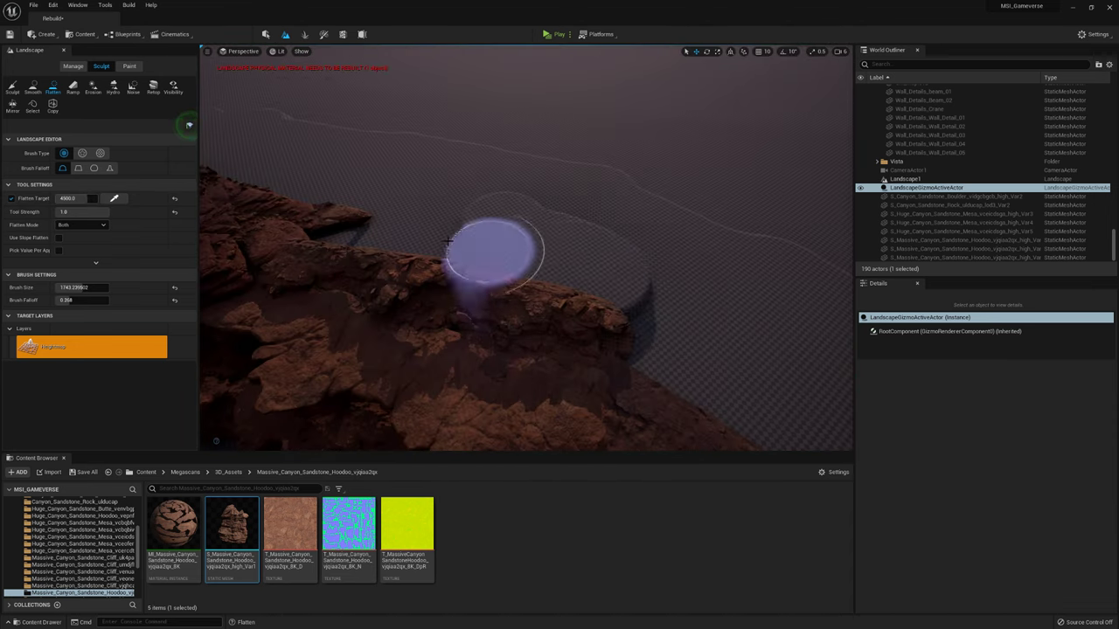
{"action": "right_click_drag", "start_coordinate": [499, 204], "coordinate": [466, 235]}
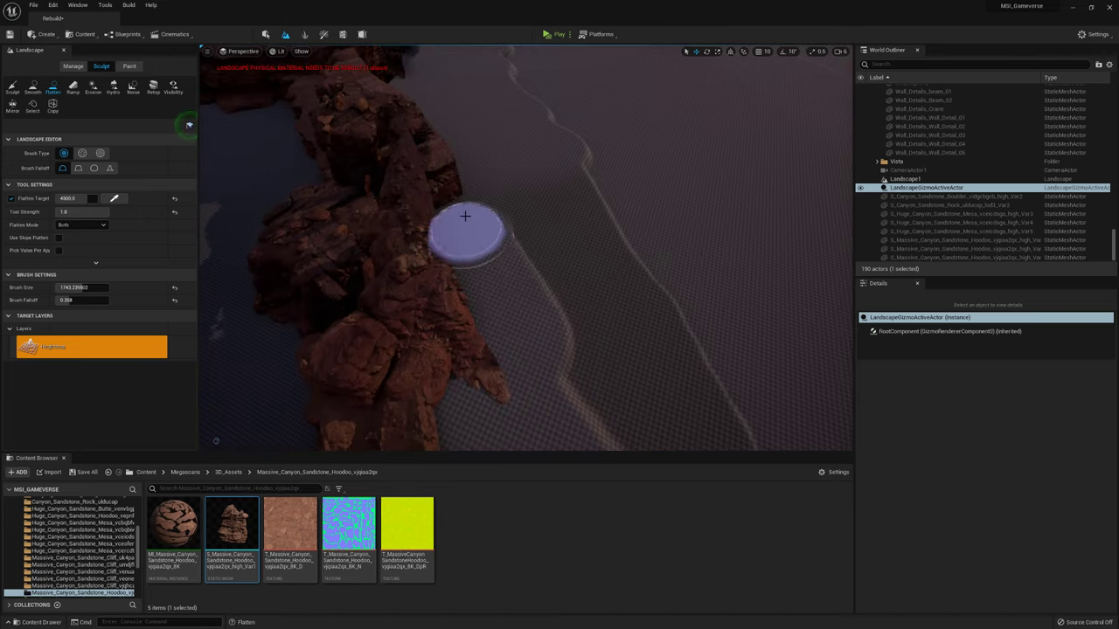
{"action": "right_click_drag", "start_coordinate": [518, 204], "coordinate": [507, 237]}
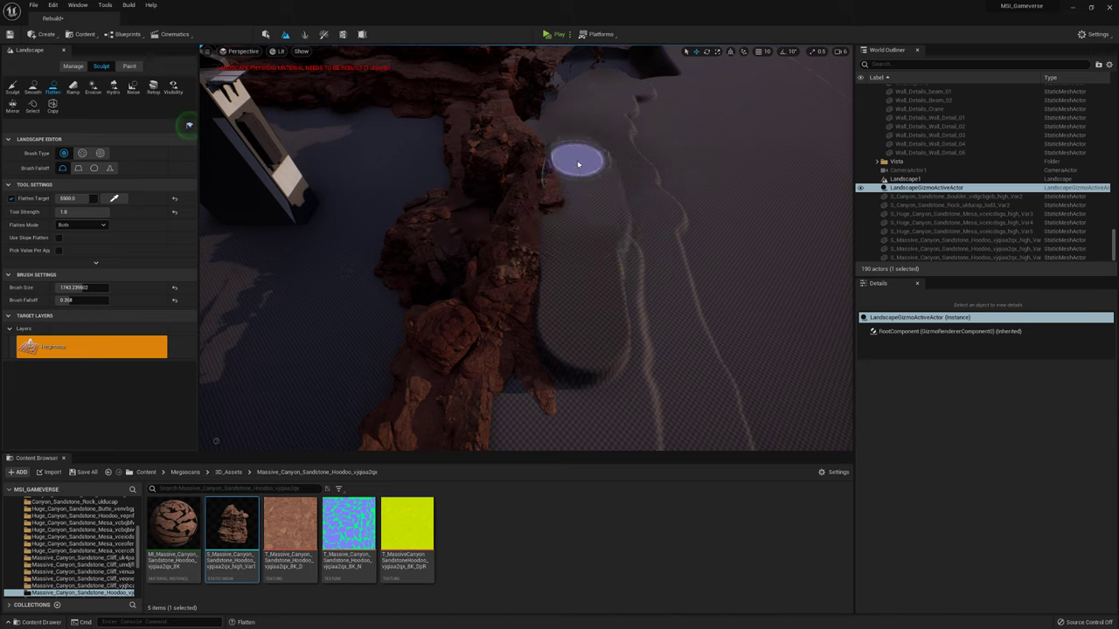
Raise the terrace hugging the back of the cliffs further with the flatten target at 5500.
{"action": "right_click_drag", "start_coordinate": [578, 164], "coordinate": [569, 260]}
{"action": "right_click_drag", "start_coordinate": [430, 245], "coordinate": [545, 294]}
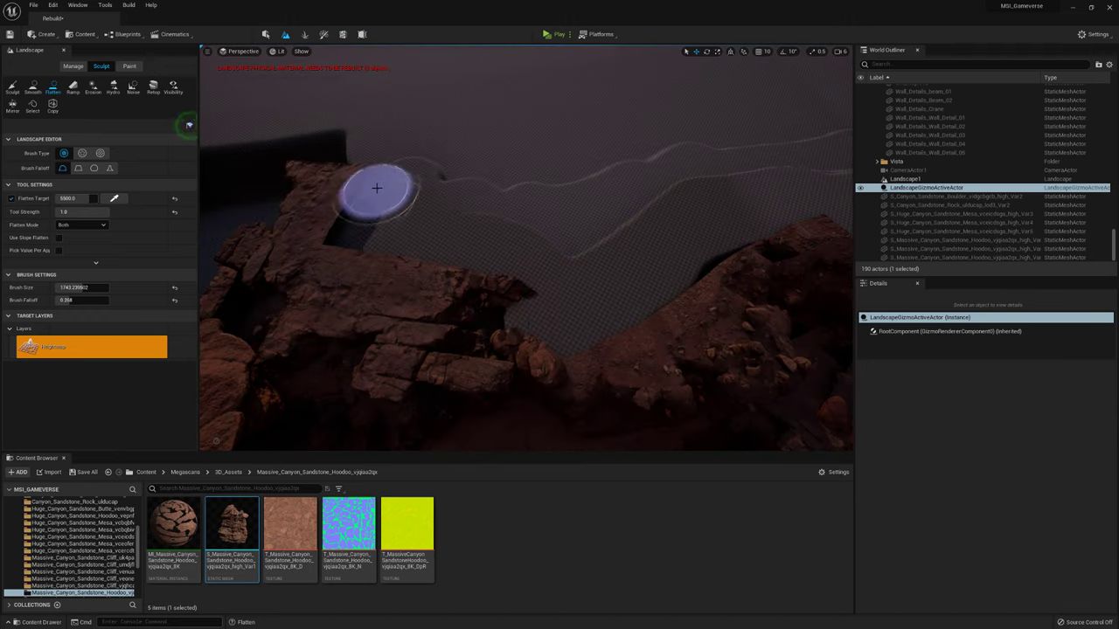
{"action": "mouse_move", "coordinate": [439, 169]}
{"action": "right_mouse_down"}
{"action": "mouse_move", "coordinate": [669, 243]}
{"action": "mouse_move", "coordinate": [449, 174]}
{"action": "right_mouse_up"}
Set the flatten target to 6000 and raise the ground along the wall's outer side and around its corner.
{"action": "left_click", "coordinate": [77, 199]}
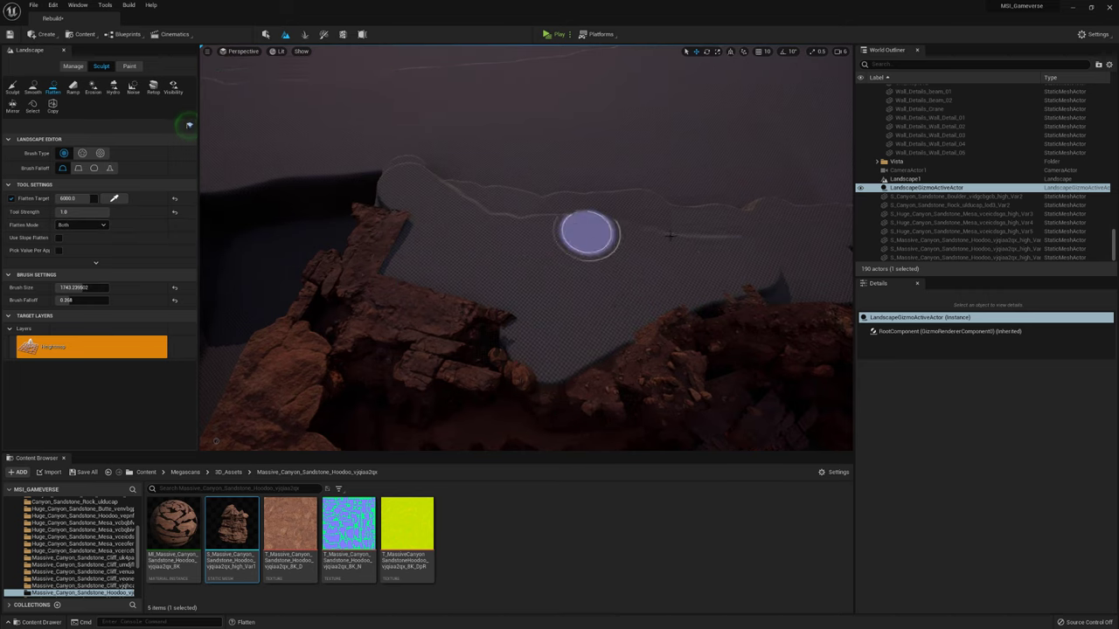
{"action": "right_click_drag", "start_coordinate": [397, 190], "coordinate": [407, 409]}
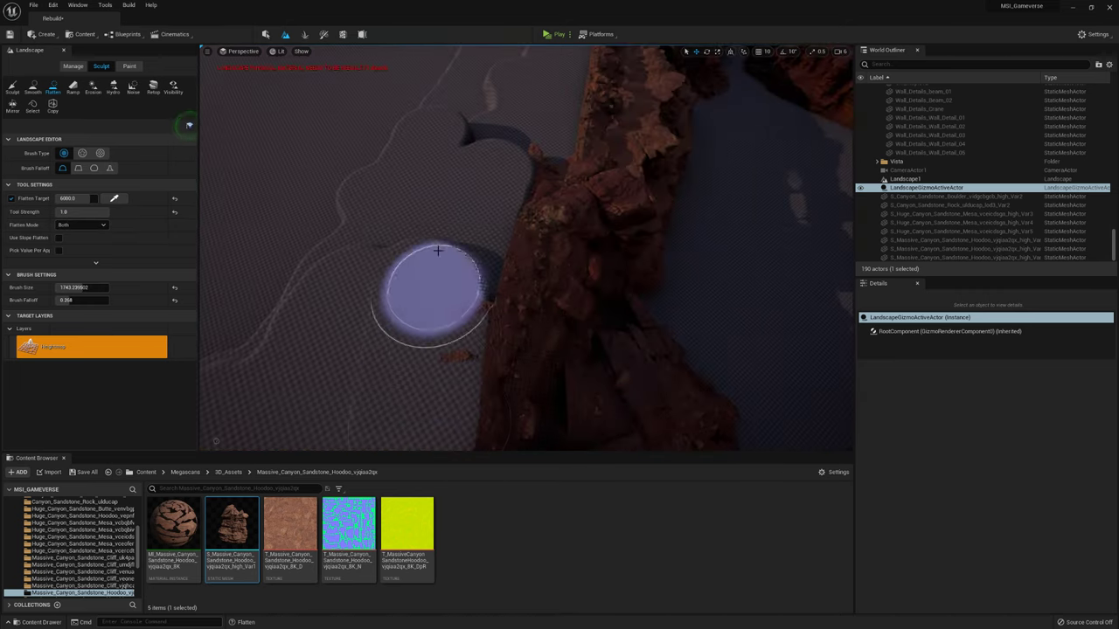
{"action": "mouse_move", "coordinate": [450, 281]}
{"action": "right_mouse_down"}
{"action": "mouse_move", "coordinate": [345, 250]}
{"action": "mouse_move", "coordinate": [350, 201]}
{"action": "mouse_move", "coordinate": [367, 175]}
{"action": "mouse_move", "coordinate": [393, 166]}
{"action": "mouse_move", "coordinate": [411, 201]}
{"action": "mouse_move", "coordinate": [349, 184]}
{"action": "mouse_move", "coordinate": [367, 227]}
{"action": "mouse_move", "coordinate": [459, 226]}
{"action": "right_mouse_up"}
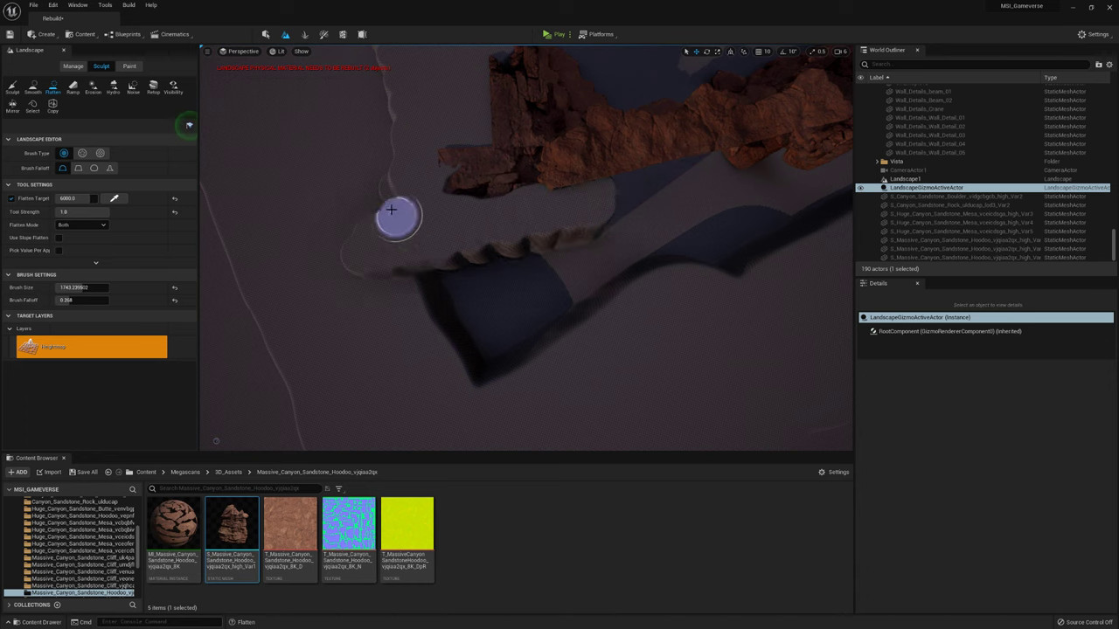
{"action": "right_click_drag", "start_coordinate": [570, 272], "coordinate": [508, 271]}
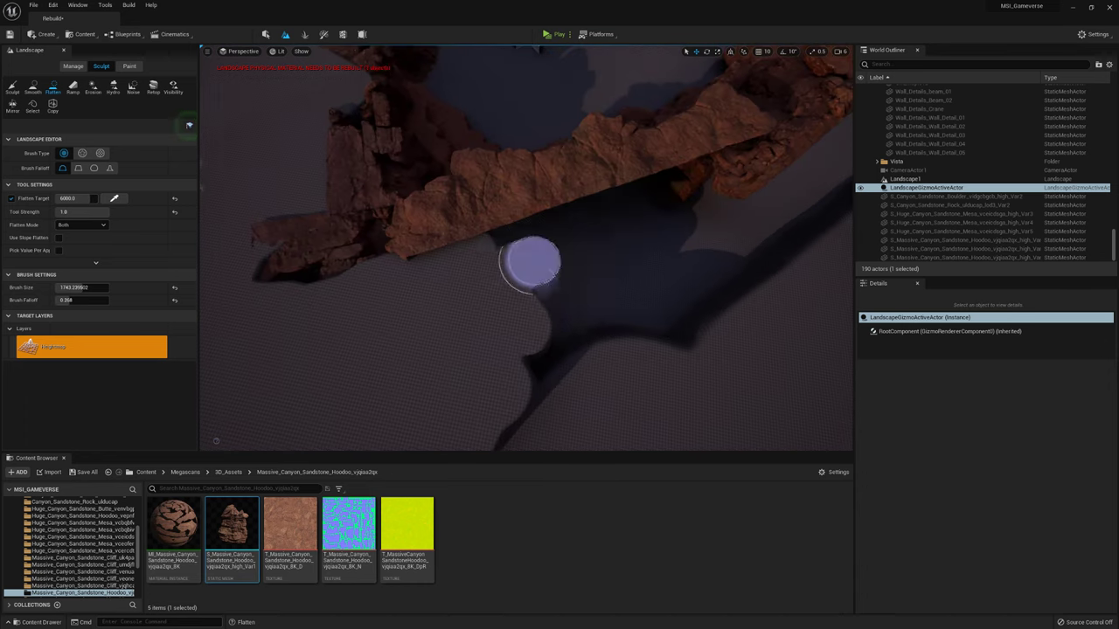
Fill the sunken gap between the long cliff and the outer plateau at 6000, undoing the misplaced stroke.
{"action": "mouse_move", "coordinate": [589, 332]}
{"action": "right_mouse_down"}
{"action": "mouse_move", "coordinate": [641, 275]}
{"action": "mouse_move", "coordinate": [554, 300]}
{"action": "mouse_move", "coordinate": [690, 219]}
{"action": "right_mouse_up"}
{"action": "left_click_drag", "start_coordinate": [690, 219], "coordinate": [348, 382]}
{"action": "right_click_drag", "start_coordinate": [348, 382], "coordinate": [425, 312]}
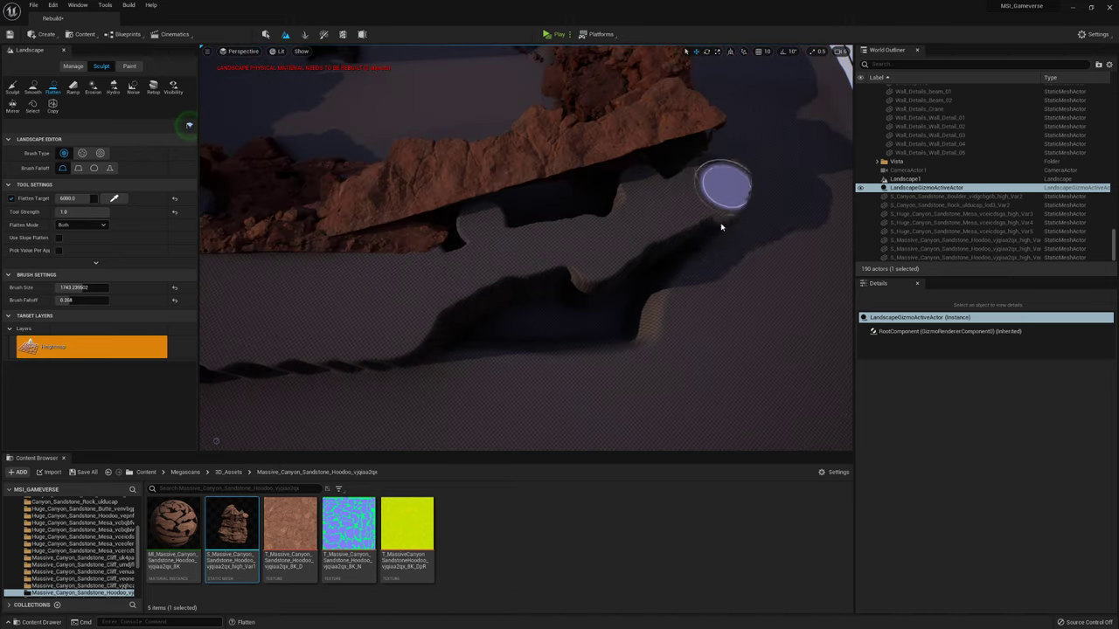
{"action": "left_click_drag", "start_coordinate": [362, 399], "coordinate": [594, 280]}
{"action": "right_click_drag", "start_coordinate": [594, 280], "coordinate": [411, 245]}
{"action": "right_click_drag", "start_coordinate": [509, 183], "coordinate": [454, 190]}
{"action": "key", "text": "ctrl+z"}
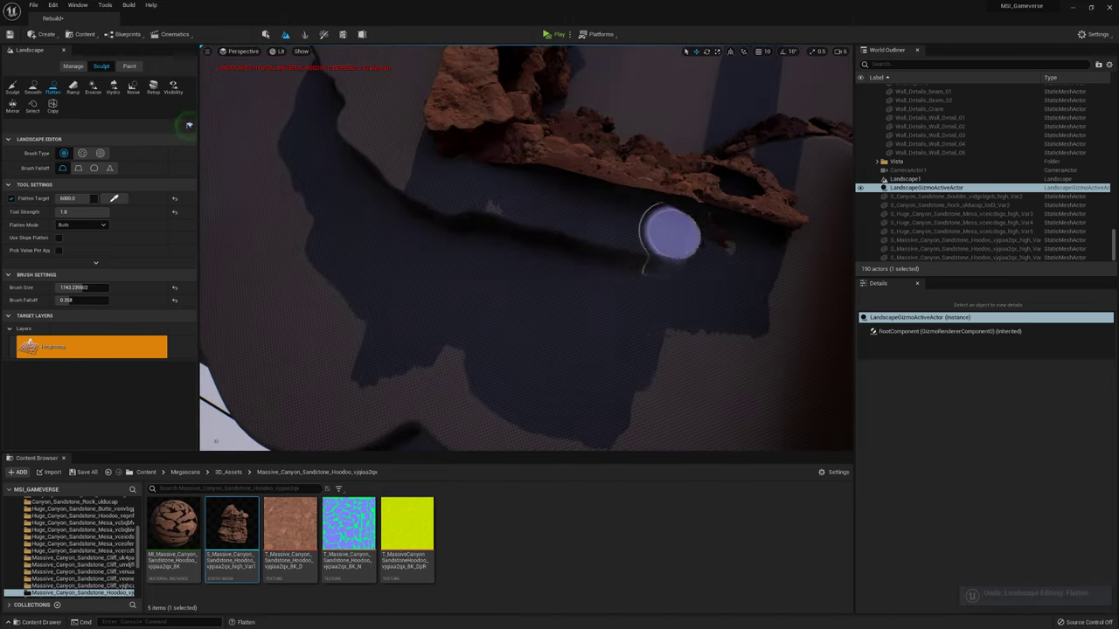
{"action": "right_click_drag", "start_coordinate": [660, 229], "coordinate": [669, 277]}
{"action": "right_click_drag", "start_coordinate": [569, 365], "coordinate": [475, 225]}
{"action": "right_click_drag", "start_coordinate": [474, 170], "coordinate": [463, 142]}
Raise the ground behind the wall's end with flatten targets of 7000 and 7500, undoing the last stroke.
{"action": "left_click", "coordinate": [87, 200]}
{"action": "type", "text": "7000"}
{"action": "key", "text": "Return"}
{"action": "left_click", "coordinate": [569, 245]}
{"action": "type", "text": "7500"}
{"action": "key", "text": "Return"}
{"action": "left_click", "coordinate": [562, 188]}
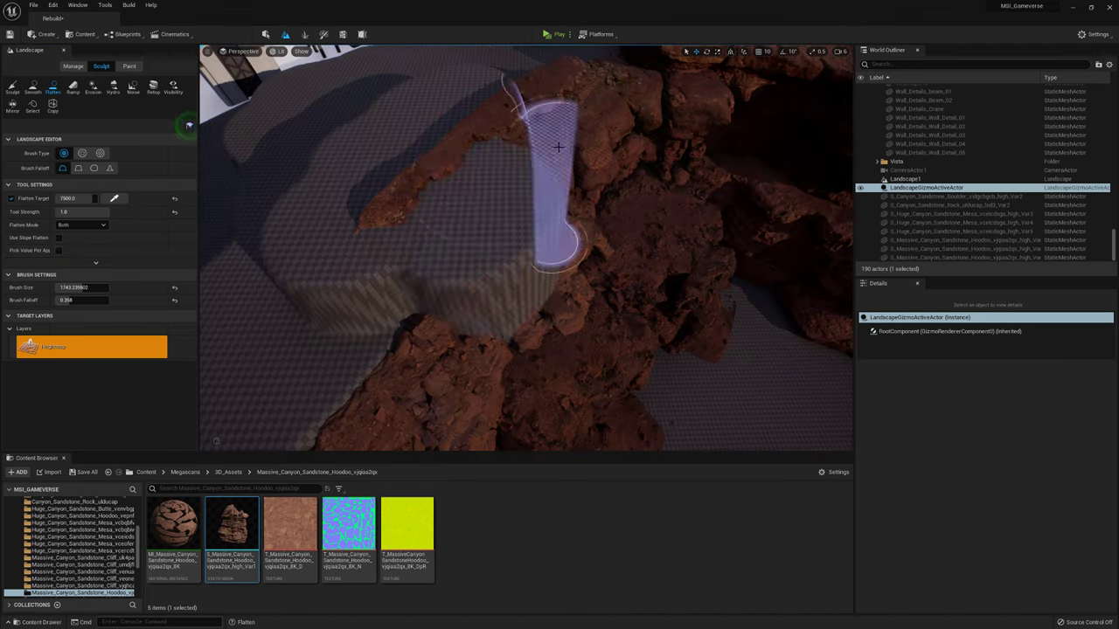
{"action": "key", "text": "ctrl+z"}
Extend the 7500 terrace along the back of the cliffs, undoing the strokes that spill too far.
{"action": "right_click_drag", "start_coordinate": [397, 152], "coordinate": [563, 214]}
{"action": "mouse_move", "coordinate": [564, 214]}
{"action": "left_mouse_down"}
{"action": "mouse_move", "coordinate": [604, 210]}
{"action": "mouse_move", "coordinate": [571, 113]}
{"action": "left_mouse_up"}
{"action": "mouse_move", "coordinate": [572, 113]}
{"action": "right_mouse_down"}
{"action": "mouse_move", "coordinate": [626, 150]}
{"action": "mouse_move", "coordinate": [466, 250]}
{"action": "mouse_move", "coordinate": [474, 270]}
{"action": "mouse_move", "coordinate": [529, 210]}
{"action": "mouse_move", "coordinate": [679, 177]}
{"action": "right_mouse_up"}
{"action": "left_click_drag", "start_coordinate": [678, 178], "coordinate": [583, 267]}
{"action": "right_click_drag", "start_coordinate": [423, 238], "coordinate": [528, 315]}
{"action": "key", "text": "ctrl+z"}
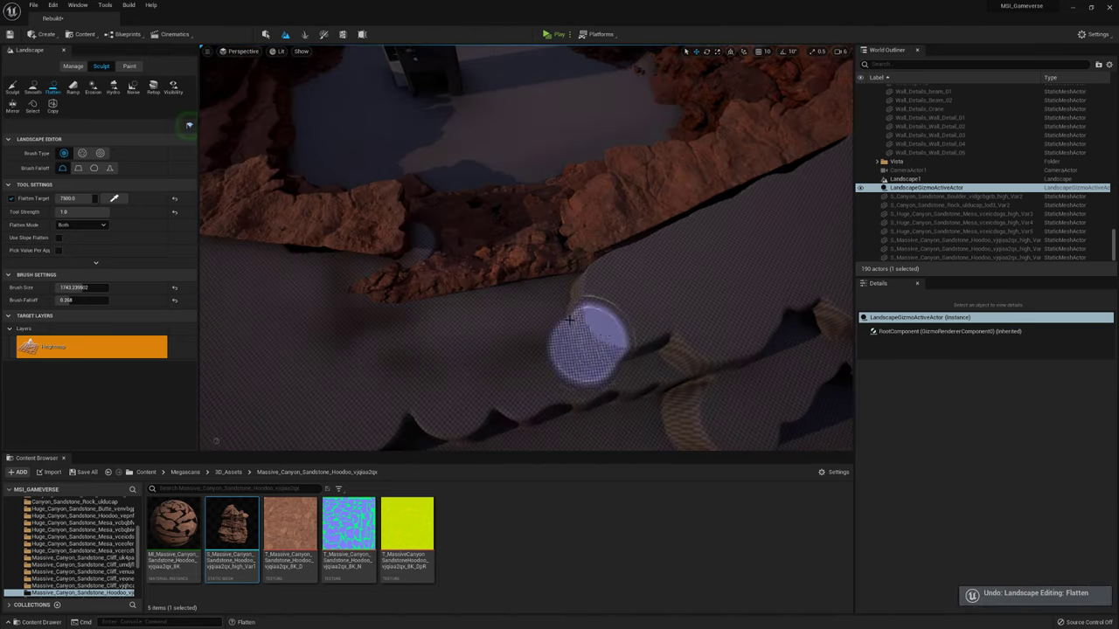
{"action": "left_click_drag", "start_coordinate": [373, 282], "coordinate": [225, 262]}
{"action": "right_click_drag", "start_coordinate": [225, 262], "coordinate": [459, 284]}
{"action": "right_click_drag", "start_coordinate": [303, 278], "coordinate": [472, 301]}
{"action": "key", "text": "ctrl+z"}
Set the flatten target back to 6000 and level the ground behind the lower cliffs.
{"action": "right_click_drag", "start_coordinate": [339, 241], "coordinate": [466, 209]}
{"action": "left_click_drag", "start_coordinate": [466, 210], "coordinate": [551, 192]}
{"action": "mouse_move", "coordinate": [552, 192]}
{"action": "right_mouse_down"}
{"action": "mouse_move", "coordinate": [630, 206]}
{"action": "mouse_move", "coordinate": [352, 212]}
{"action": "right_mouse_up"}
{"action": "mouse_move", "coordinate": [470, 281]}
{"action": "right_mouse_down"}
{"action": "mouse_move", "coordinate": [608, 244]}
{"action": "mouse_move", "coordinate": [649, 424]}
{"action": "right_mouse_up"}
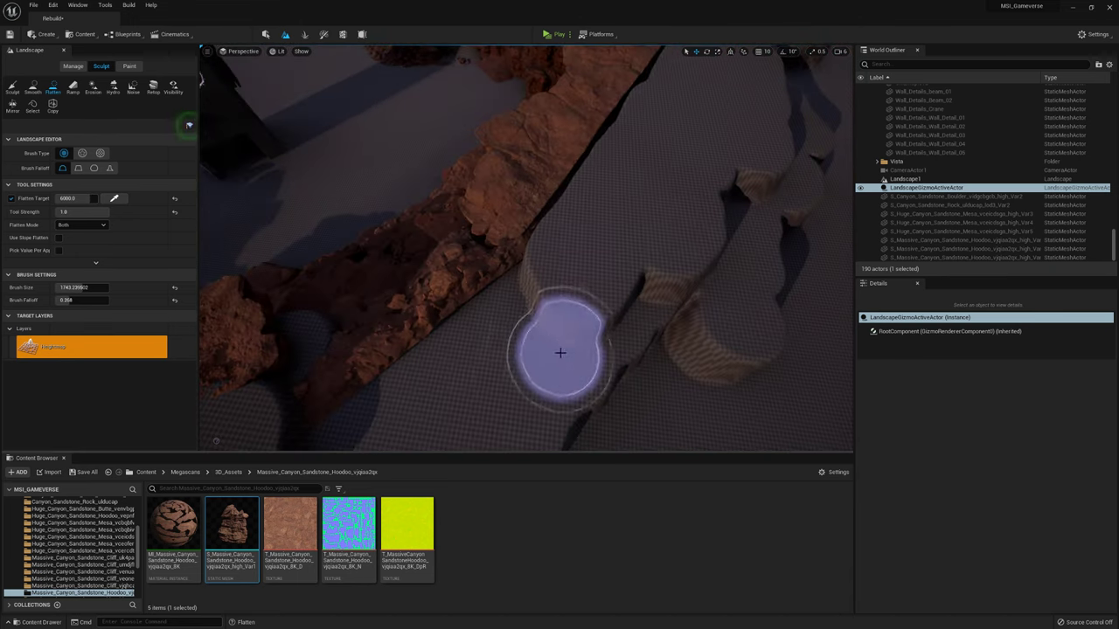
{"action": "right_click_drag", "start_coordinate": [581, 329], "coordinate": [549, 275]}
{"action": "right_click_drag", "start_coordinate": [389, 329], "coordinate": [287, 320]}
Smooth the steep terrace edges beside the wall's end facing the modular buildings, using the Smooth tool at strength 1.0.
{"action": "left_click", "coordinate": [33, 87]}
{"action": "right_click_drag", "start_coordinate": [559, 298], "coordinate": [571, 267]}
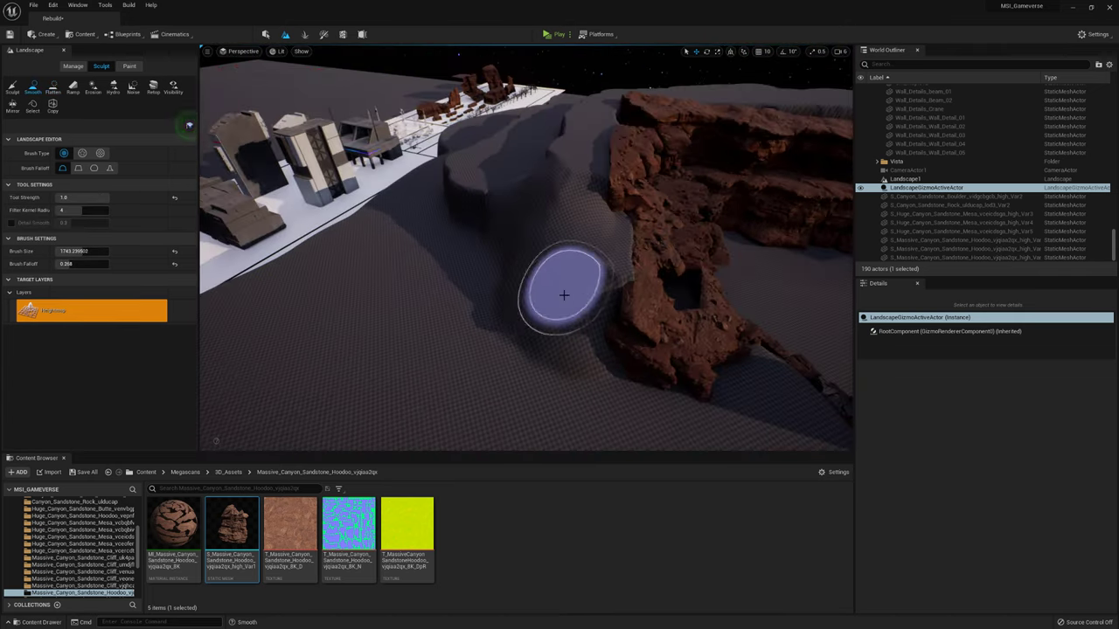
{"action": "mouse_move", "coordinate": [540, 306]}
{"action": "right_mouse_down"}
{"action": "mouse_move", "coordinate": [469, 320]}
{"action": "mouse_move", "coordinate": [507, 284]}
{"action": "right_mouse_up"}
{"action": "right_click_drag", "start_coordinate": [552, 168], "coordinate": [512, 350]}
{"action": "mouse_move", "coordinate": [712, 349]}
{"action": "right_mouse_down"}
{"action": "mouse_move", "coordinate": [734, 332]}
{"action": "mouse_move", "coordinate": [507, 251]}
{"action": "right_mouse_up"}
Smooth the stepped terraces along the back of the canyon cliffs into a continuous slope.
{"action": "right_click_drag", "start_coordinate": [354, 184], "coordinate": [645, 192]}
{"action": "mouse_move", "coordinate": [569, 340]}
{"action": "right_mouse_down"}
{"action": "mouse_move", "coordinate": [431, 279]}
{"action": "mouse_move", "coordinate": [642, 276]}
{"action": "mouse_move", "coordinate": [541, 279]}
{"action": "right_mouse_up"}
{"action": "mouse_move", "coordinate": [611, 211]}
{"action": "right_mouse_down"}
{"action": "mouse_move", "coordinate": [569, 219]}
{"action": "mouse_move", "coordinate": [589, 295]}
{"action": "right_mouse_up"}
{"action": "mouse_move", "coordinate": [241, 304]}
{"action": "right_mouse_down"}
{"action": "mouse_move", "coordinate": [407, 248]}
{"action": "mouse_move", "coordinate": [550, 226]}
{"action": "right_mouse_up"}
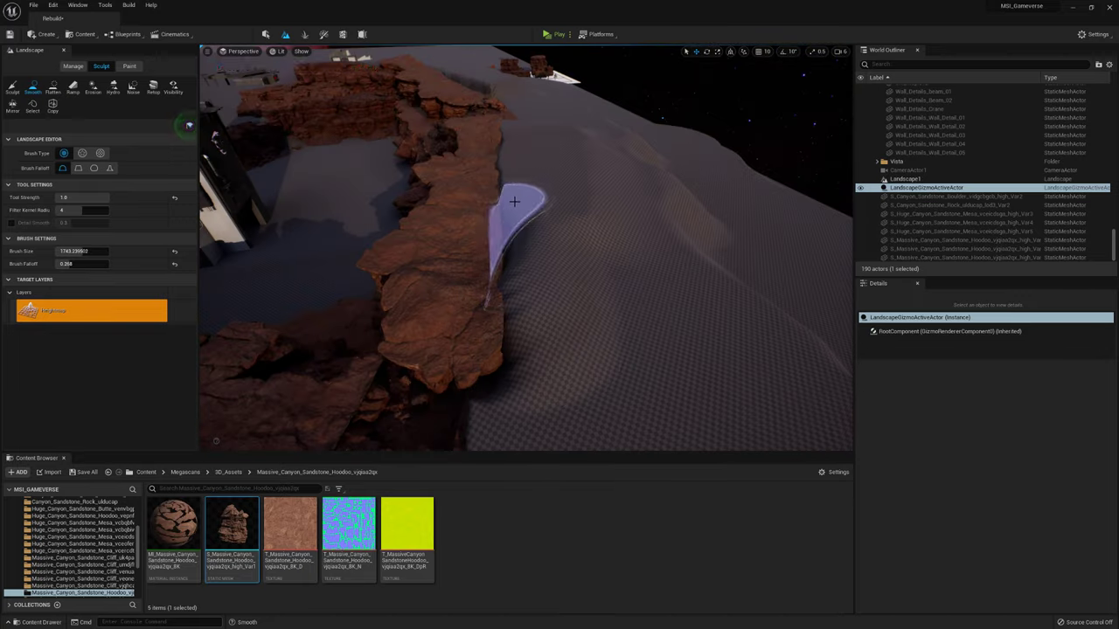
Smooth the remaining wavy terrace edge on the tower's open side and the slopes around the ends of the cliff walls.
{"action": "mouse_move", "coordinate": [565, 270]}
{"action": "right_mouse_down"}
{"action": "mouse_move", "coordinate": [399, 409]}
{"action": "mouse_move", "coordinate": [428, 419]}
{"action": "mouse_move", "coordinate": [602, 353]}
{"action": "right_mouse_up"}
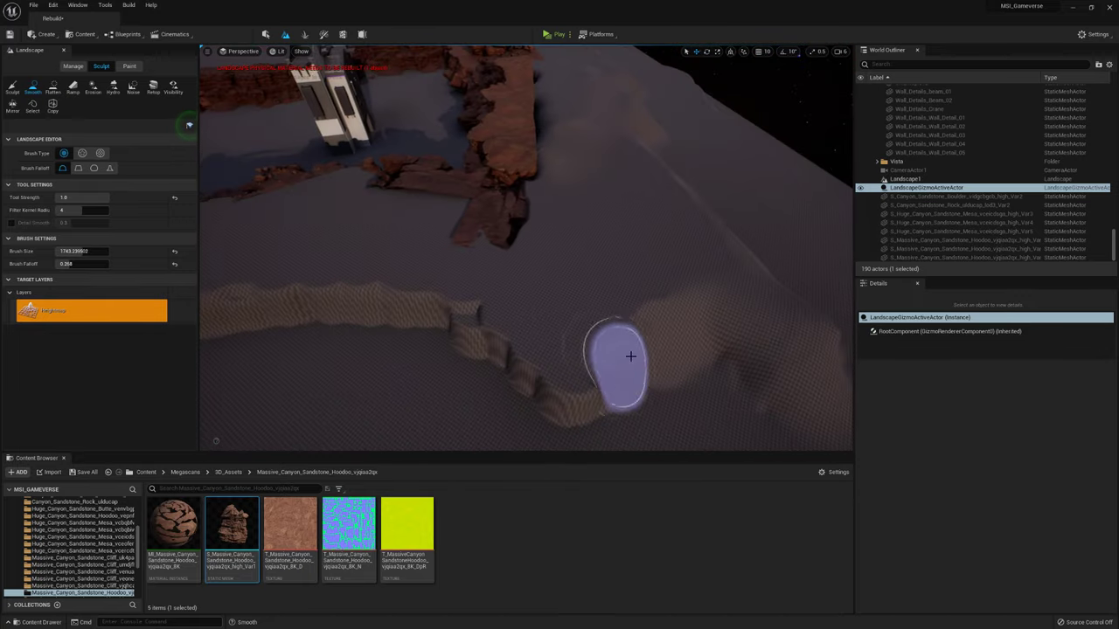
{"action": "mouse_move", "coordinate": [387, 306]}
{"action": "right_mouse_down"}
{"action": "mouse_move", "coordinate": [542, 290]}
{"action": "mouse_move", "coordinate": [542, 234]}
{"action": "right_mouse_up"}
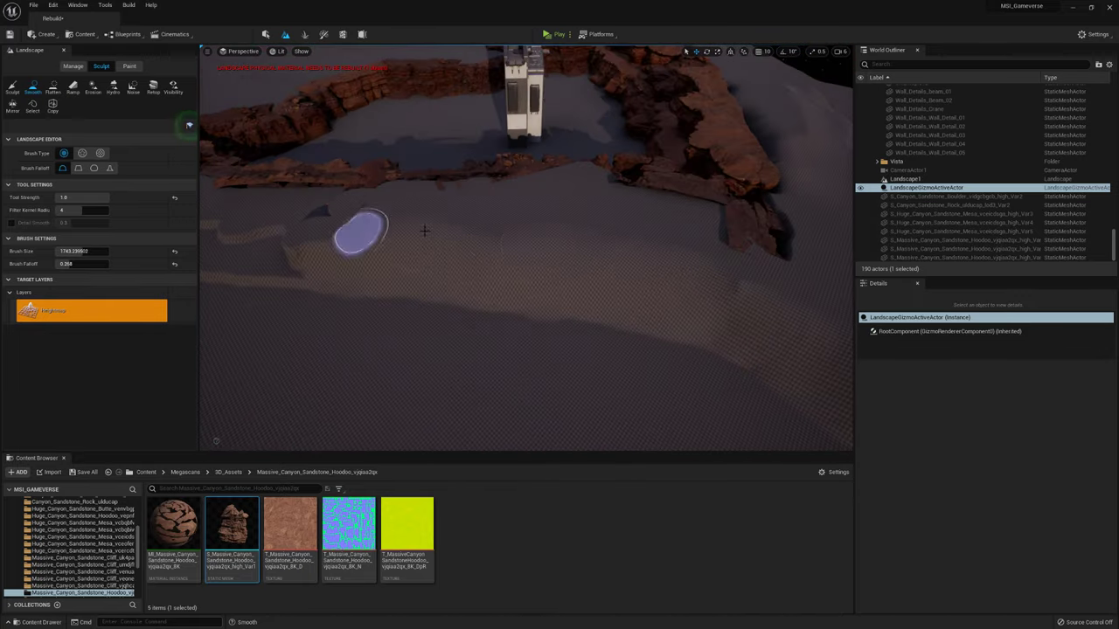
{"action": "right_click_drag", "start_coordinate": [394, 293], "coordinate": [652, 189]}
{"action": "mouse_move", "coordinate": [368, 415]}
{"action": "right_mouse_down"}
{"action": "mouse_move", "coordinate": [604, 164]}
{"action": "mouse_move", "coordinate": [475, 230]}
{"action": "mouse_move", "coordinate": [516, 187]}
{"action": "mouse_move", "coordinate": [404, 276]}
{"action": "right_mouse_up"}
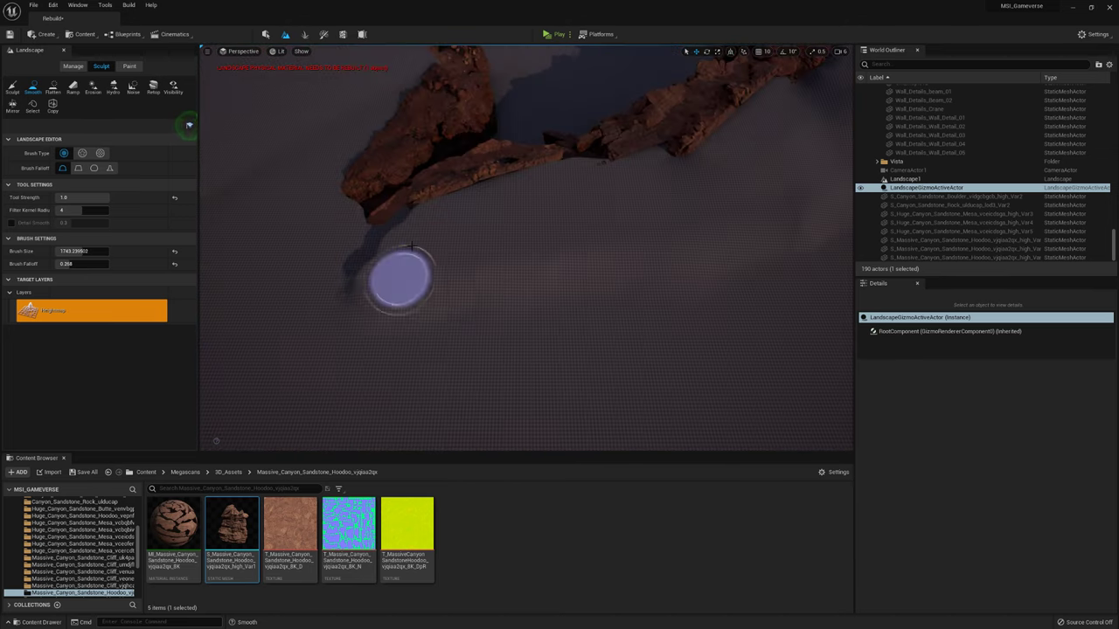
{"action": "right_click_drag", "start_coordinate": [592, 269], "coordinate": [371, 157]}
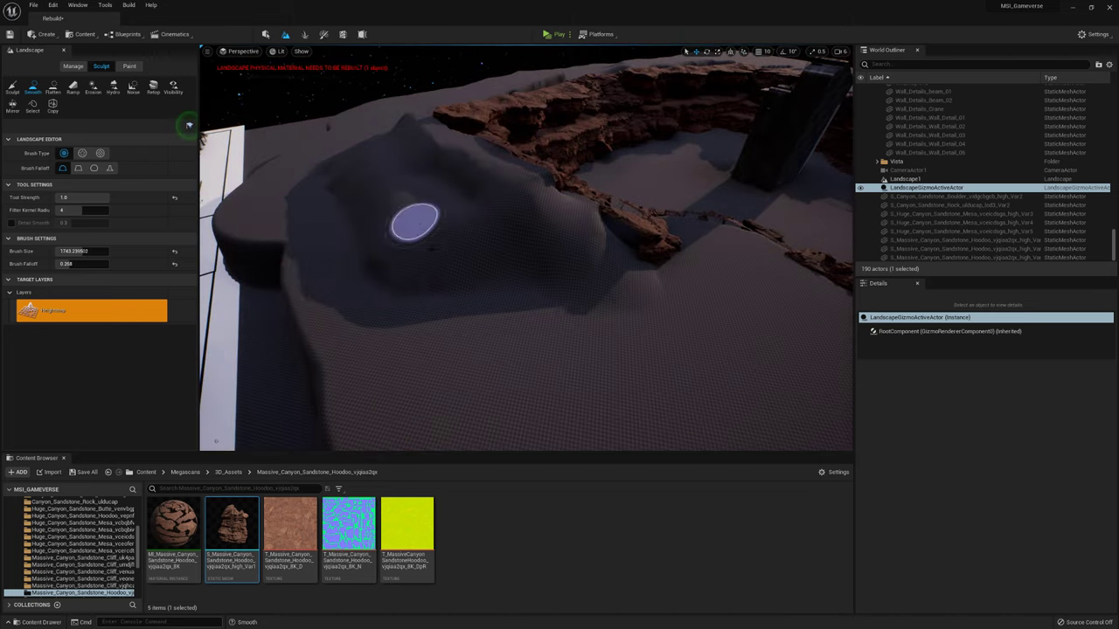
{"action": "right_click_drag", "start_coordinate": [353, 299], "coordinate": [218, 350]}
Save all changes, and search the plugins for "landm" to enable the Landmass plugin.
{"action": "left_click", "coordinate": [77, 472]}
{"action": "left_click", "coordinate": [615, 415]}
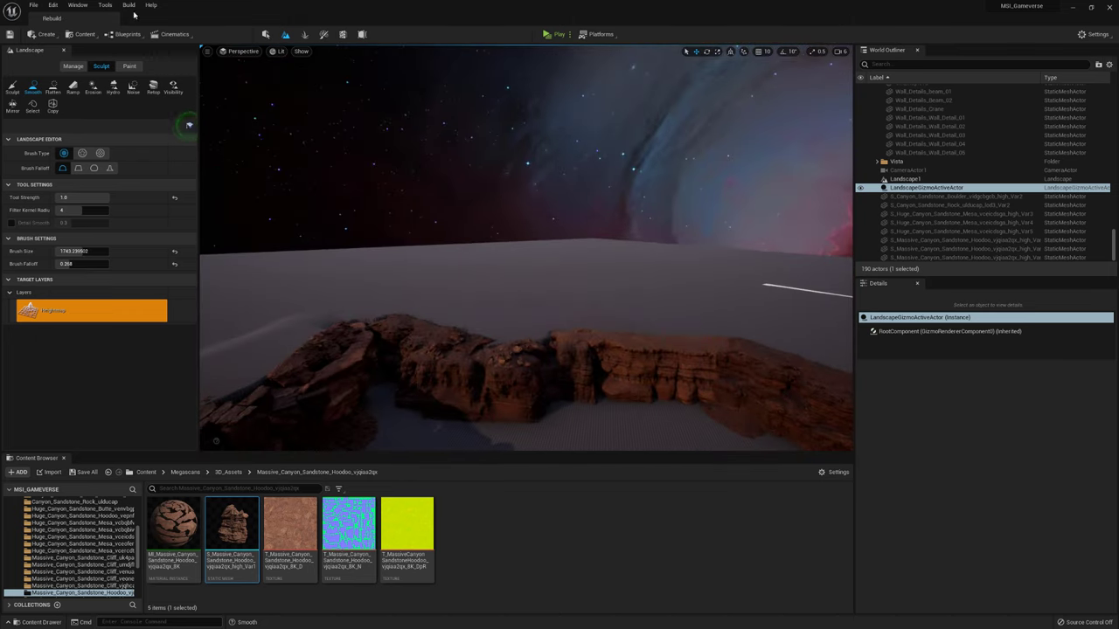
{"action": "left_click", "coordinate": [56, 6]}
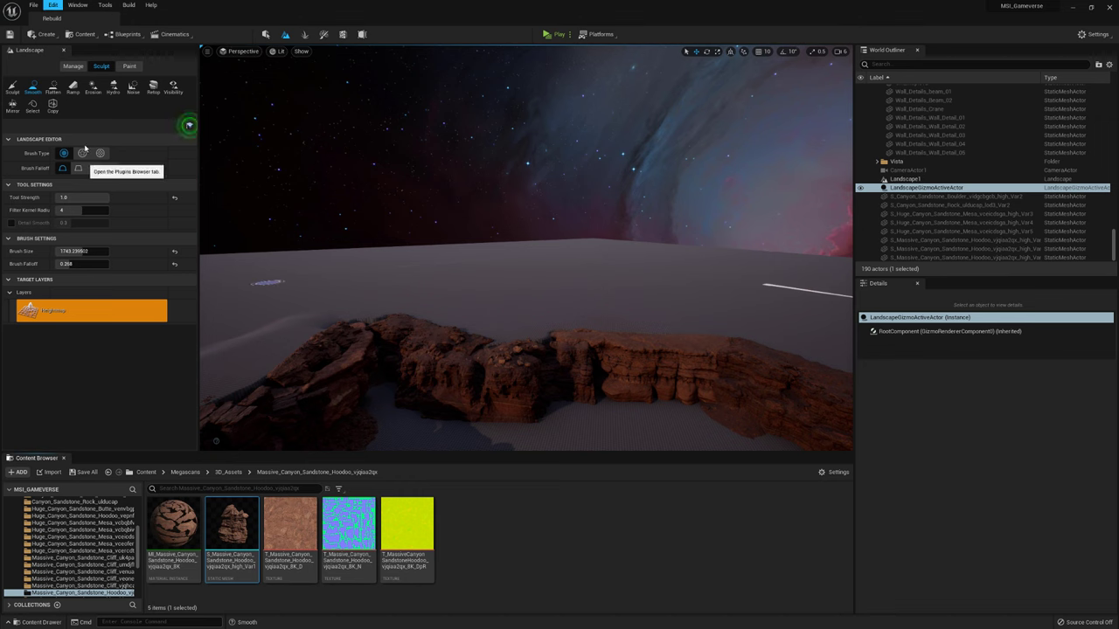
{"action": "left_click", "coordinate": [88, 143]}
{"action": "type", "text": "landm"}
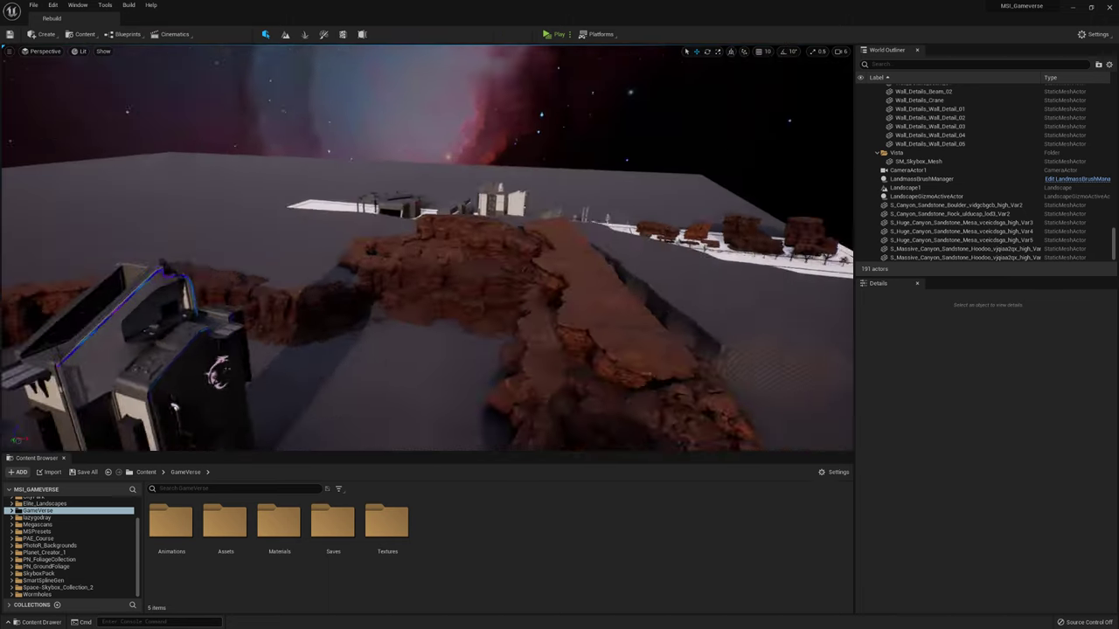
Duplicate the umdjfhfga cliff and place the copy at the open end of the raised wall facing the modular buildings.
{"action": "left_click", "coordinate": [612, 367]}
{"action": "left_click_drag", "start_coordinate": [619, 348], "coordinate": [357, 273]}
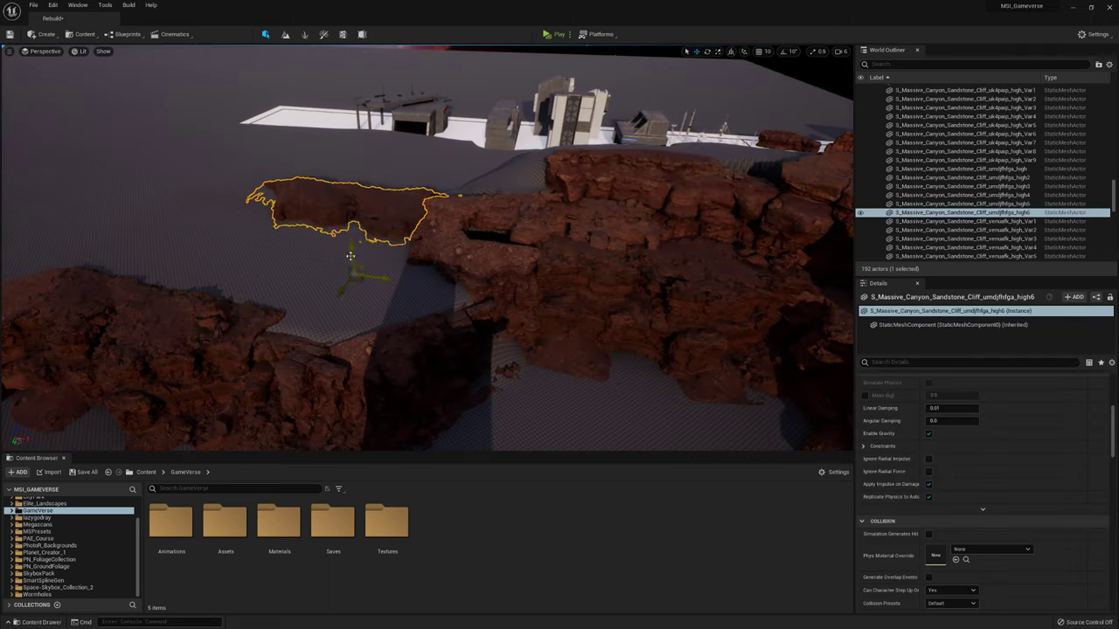
{"action": "scroll", "coordinate": [341, 245], "scroll_direction": "up", "scroll_amount": 3}
{"action": "left_click_drag", "start_coordinate": [347, 232], "coordinate": [339, 256]}
{"action": "right_click_drag", "start_coordinate": [360, 234], "coordinate": [376, 196]}
Duplicate the venvbgp butte wall twice to extend the raised rim beside the modular buildings.
{"action": "left_click", "coordinate": [728, 278]}
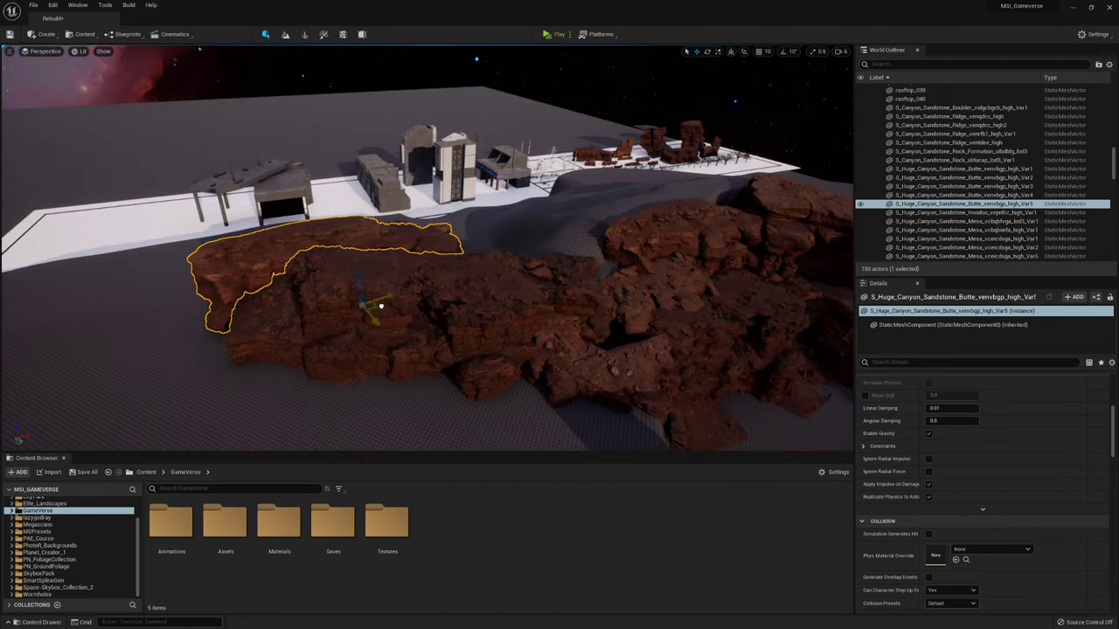
{"action": "key", "text": "f"}
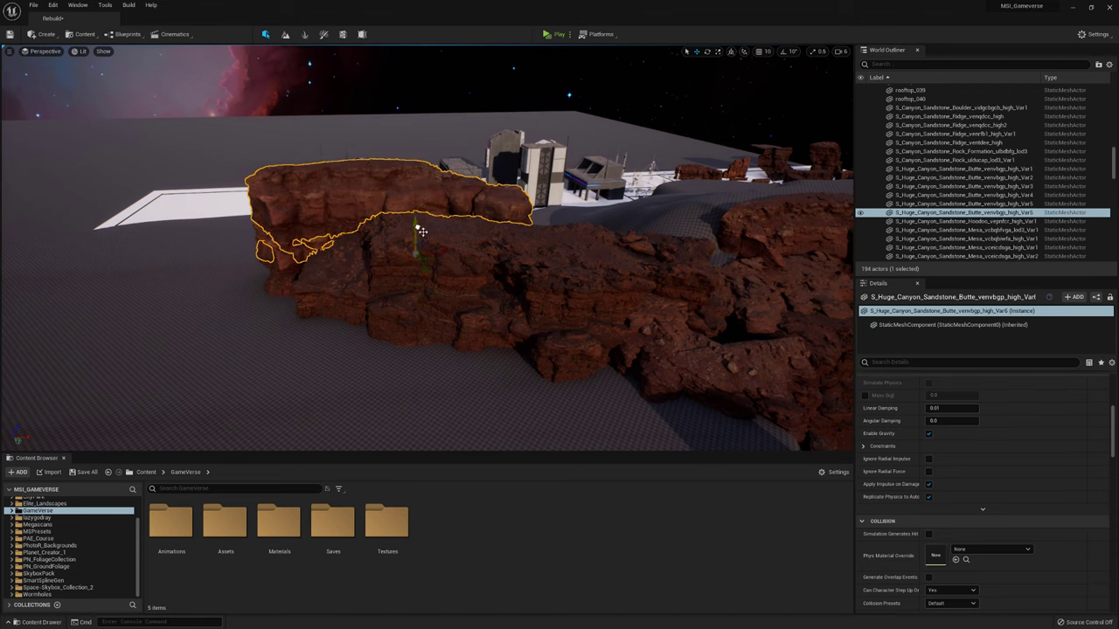
{"action": "right_click_drag", "start_coordinate": [488, 241], "coordinate": [442, 256]}
Duplicate the uk4paip cliff, scale it, and fit it into the gap between the two rim walls.
{"action": "left_click", "coordinate": [411, 253]}
{"action": "left_click", "coordinate": [448, 256]}
{"action": "key", "text": "f"}
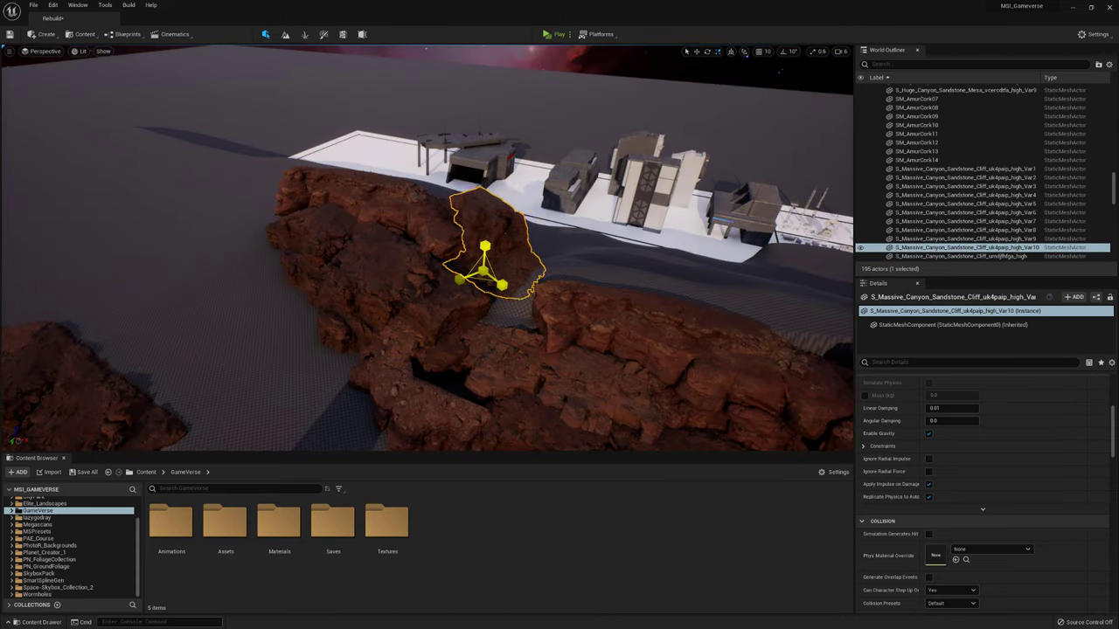
{"action": "right_click_drag", "start_coordinate": [448, 256], "coordinate": [428, 267]}
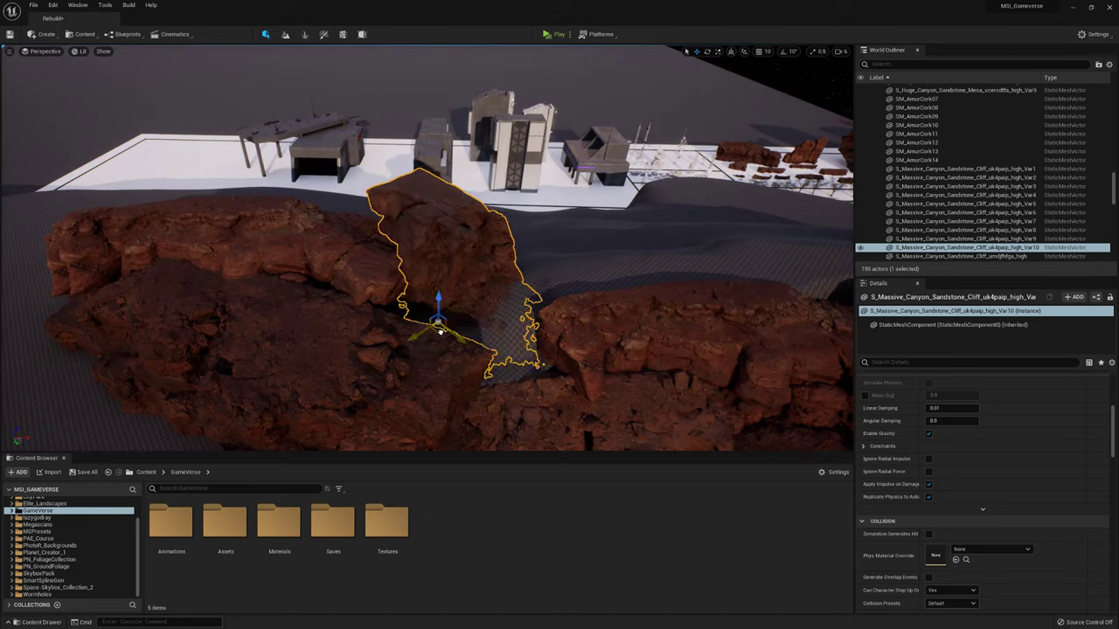
{"action": "right_click_drag", "start_coordinate": [430, 335], "coordinate": [393, 341]}
{"action": "left_click", "coordinate": [402, 336]}
Duplicate the vceicdsga mesa wall from the far cliffs and set the copy on the rim facing the modular buildings.
{"action": "left_click", "coordinate": [673, 210]}
{"action": "right_click_drag", "start_coordinate": [673, 210], "coordinate": [229, 347]}
{"action": "left_click", "coordinate": [735, 171]}
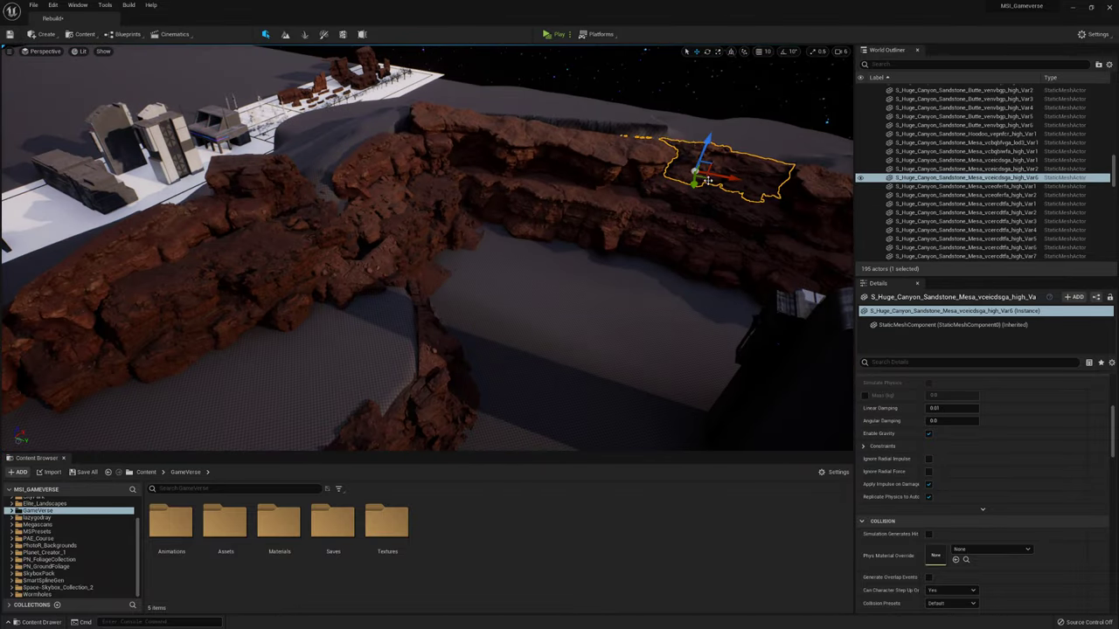
{"action": "left_click_drag", "start_coordinate": [176, 276], "coordinate": [189, 221]}
{"action": "left_click_drag", "start_coordinate": [421, 337], "coordinate": [368, 274]}
{"action": "right_click_drag", "start_coordinate": [368, 273], "coordinate": [368, 274]}
{"action": "key", "text": "Escape"}
Rotate the upper mesa wall to suit CameraActor1's view and extend the rim with another copy of it.
{"action": "left_click", "coordinate": [55, 52]}
{"action": "left_click", "coordinate": [86, 153]}
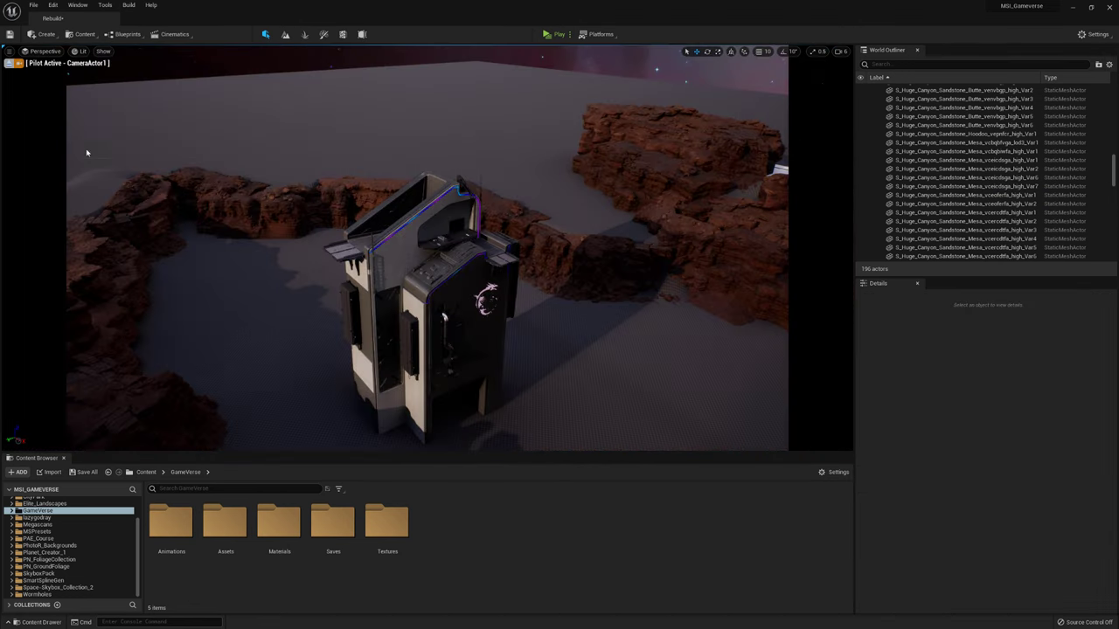
{"action": "left_click", "coordinate": [689, 138]}
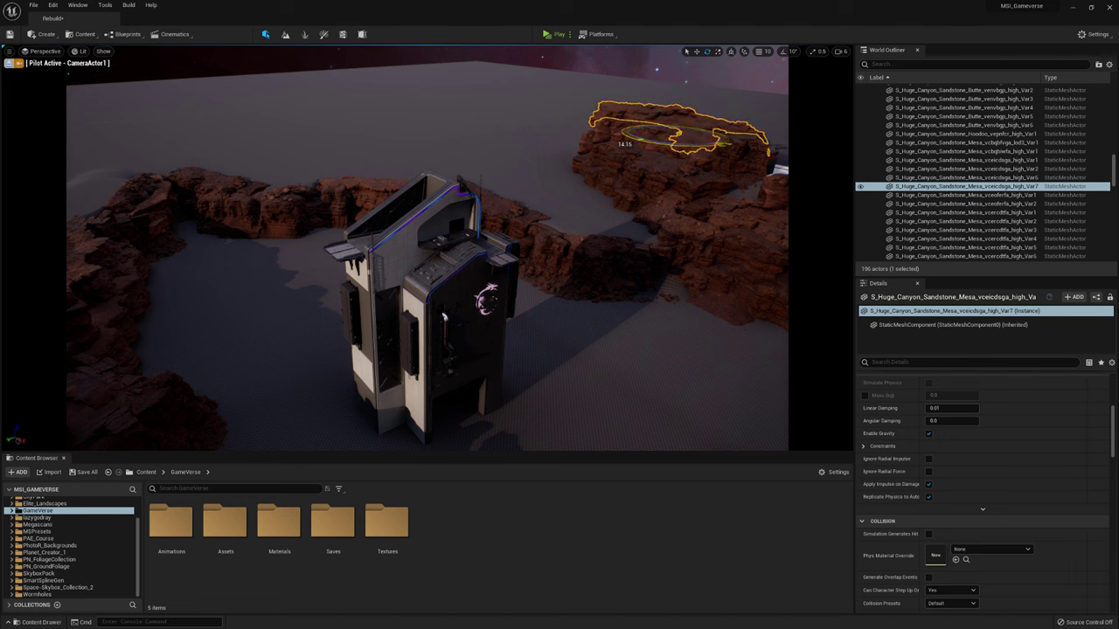
{"action": "right_click_drag", "start_coordinate": [368, 273], "coordinate": [368, 274]}
{"action": "left_click_drag", "start_coordinate": [288, 189], "coordinate": [449, 220], "text": "alt"}
{"action": "right_click_drag", "start_coordinate": [450, 219], "coordinate": [449, 219]}
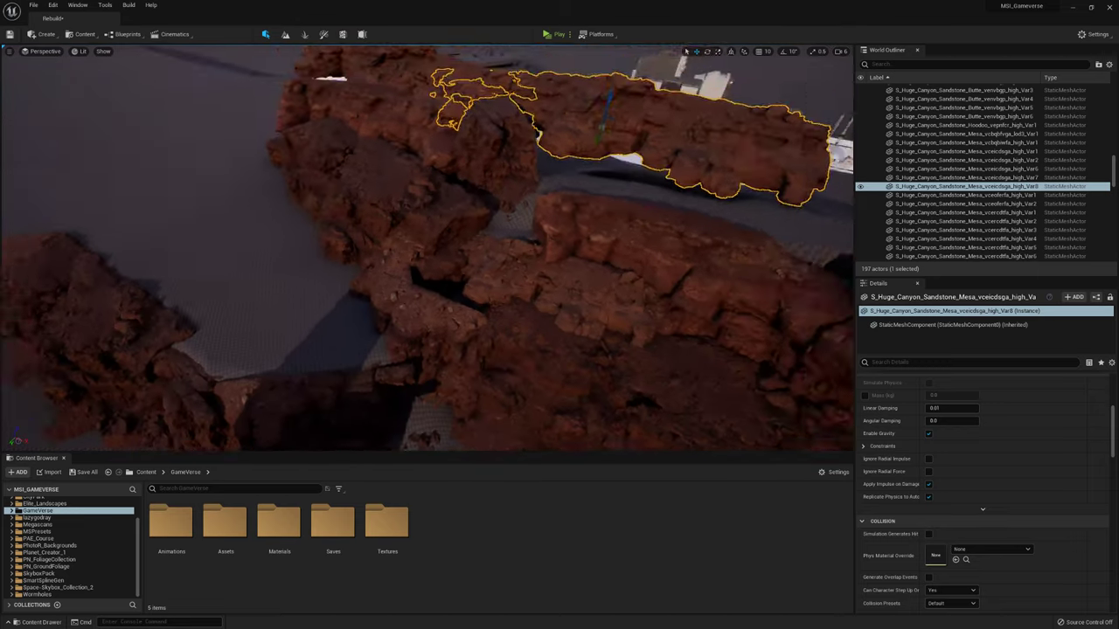
Duplicate smaller cliff pieces, including the venuafk cliff, and fit them into the gaps below the raised rim.
{"action": "left_click", "coordinate": [288, 384]}
{"action": "left_click_drag", "start_coordinate": [321, 411], "coordinate": [321, 418], "text": "alt"}
{"action": "right_click_drag", "start_coordinate": [527, 225], "coordinate": [527, 225]}
{"action": "left_click_drag", "start_coordinate": [482, 274], "coordinate": [484, 269], "text": "alt"}
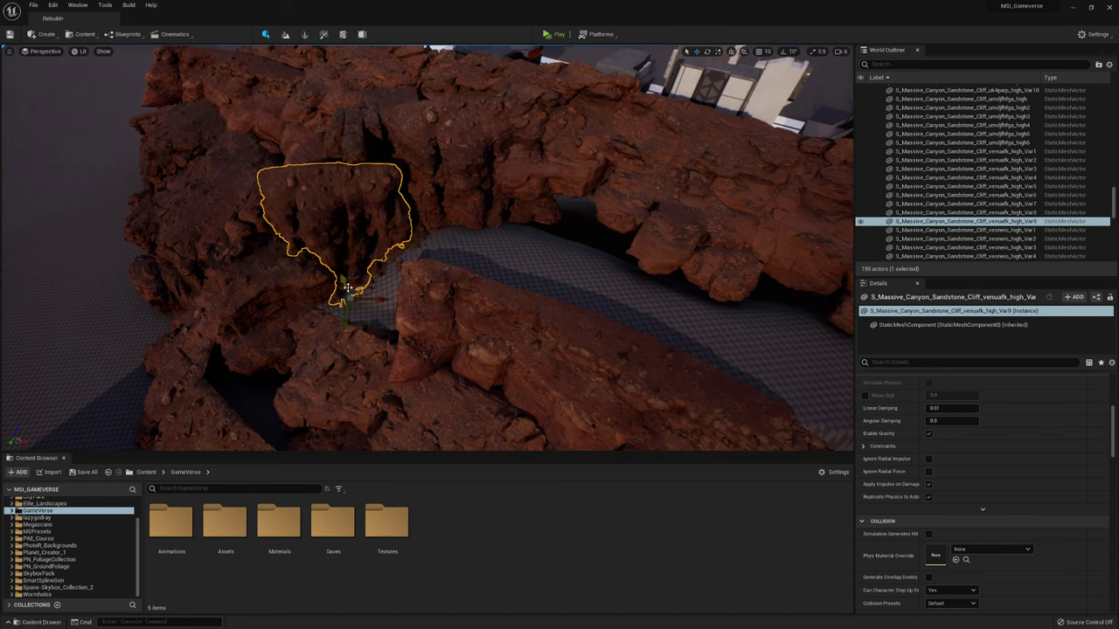
{"action": "right_click_drag", "start_coordinate": [527, 225], "coordinate": [527, 226]}
Duplicate the vcercdtfa mesa wall and slide the copy under the upper rim to cover the exposed ground behind the butte.
{"action": "left_click", "coordinate": [527, 226]}
{"action": "right_click_drag", "start_coordinate": [586, 283], "coordinate": [585, 283]}
{"action": "left_click", "coordinate": [586, 283]}
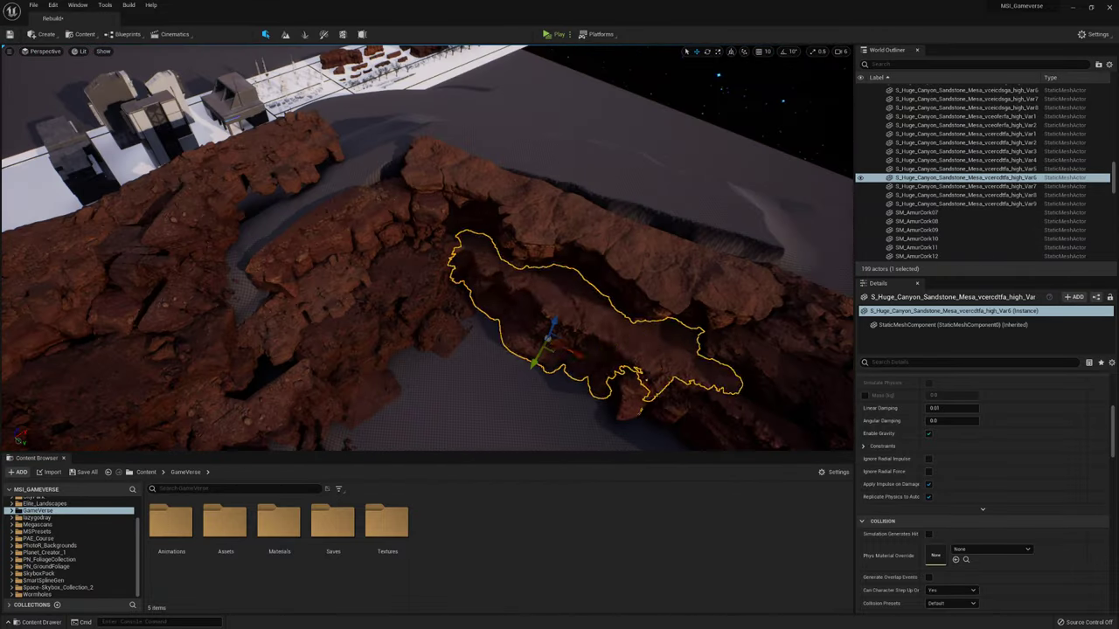
{"action": "right_click_drag", "start_coordinate": [278, 212], "coordinate": [415, 278]}
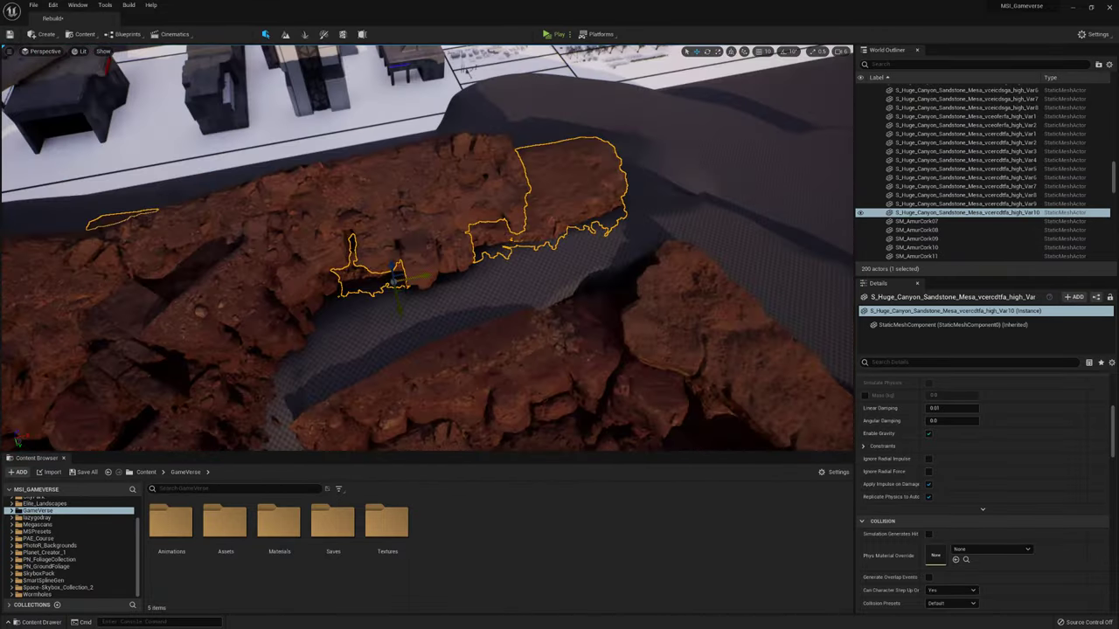
{"action": "right_click_drag", "start_coordinate": [473, 323], "coordinate": [525, 324]}
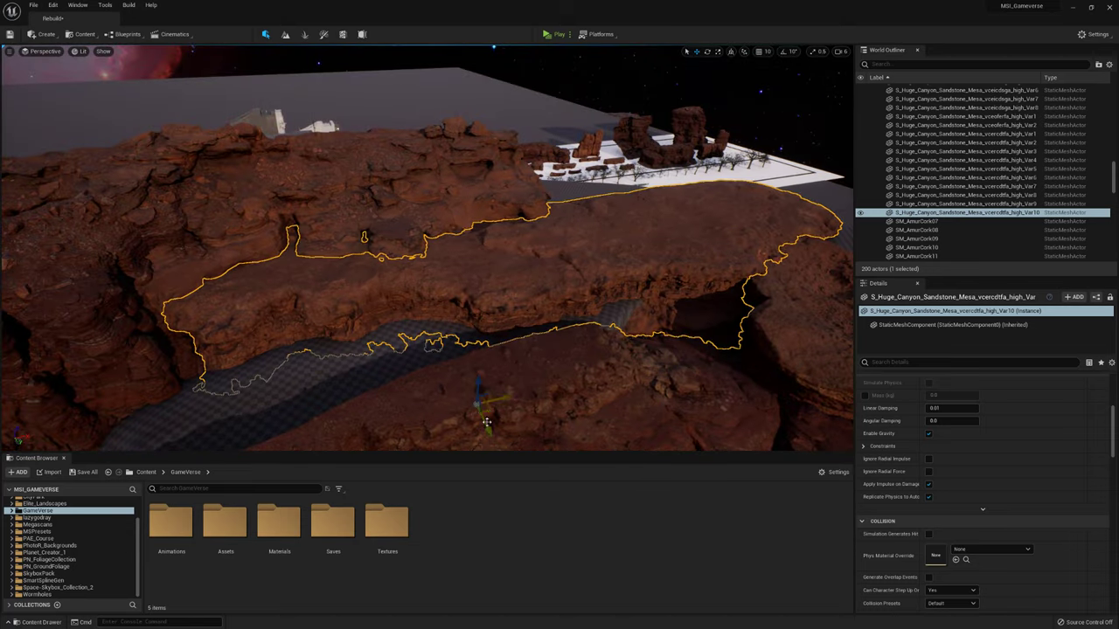
{"action": "right_click_drag", "start_coordinate": [566, 113], "coordinate": [524, 305]}
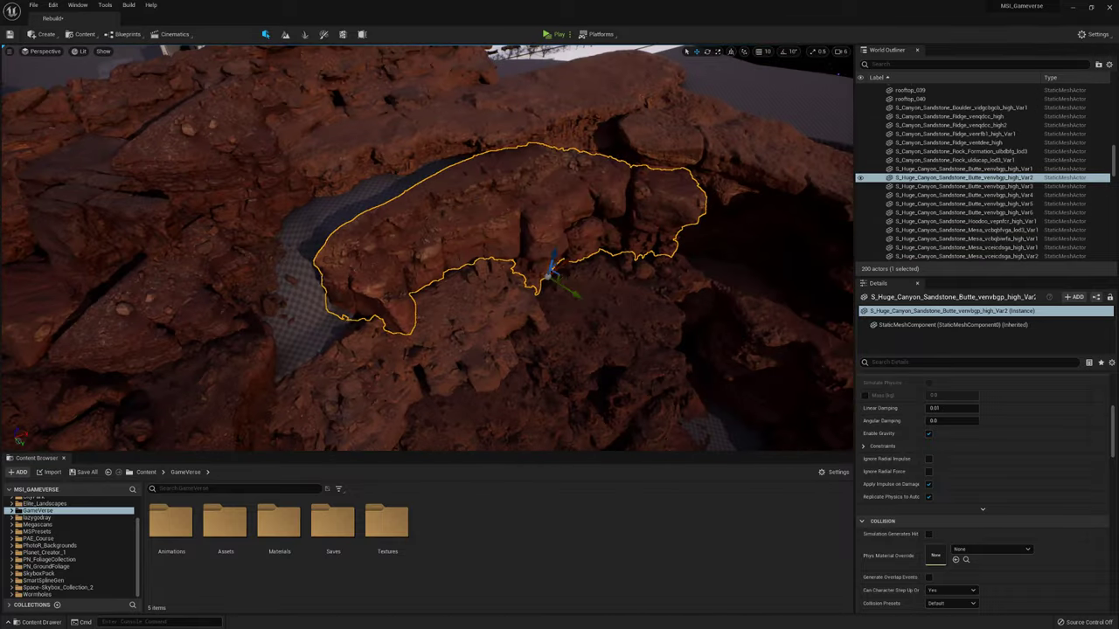
{"action": "key", "text": "Delete"}
{"action": "right_click_drag", "start_coordinate": [427, 248], "coordinate": [392, 278]}
Place the vjqhcapga cliff mesh from its Megascans folder over the dark hole in the cliff wall, scaled to about 1.73.
{"action": "left_click", "coordinate": [425, 194]}
{"action": "key", "text": "ctrl+b"}
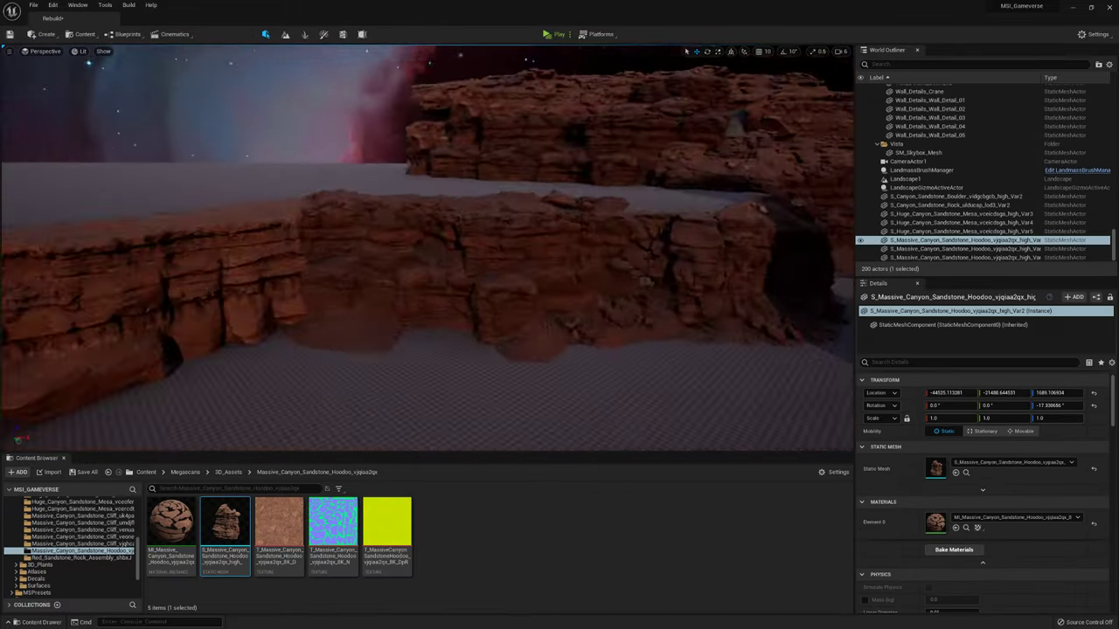
{"action": "left_click", "coordinate": [81, 544]}
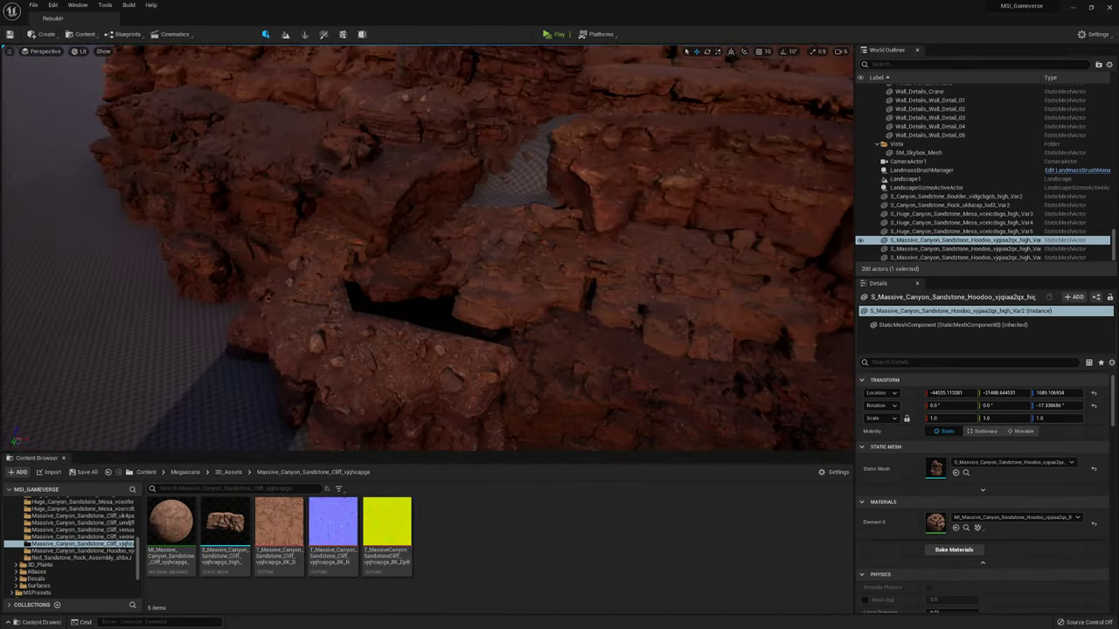
{"action": "left_click_drag", "start_coordinate": [225, 522], "coordinate": [416, 304]}
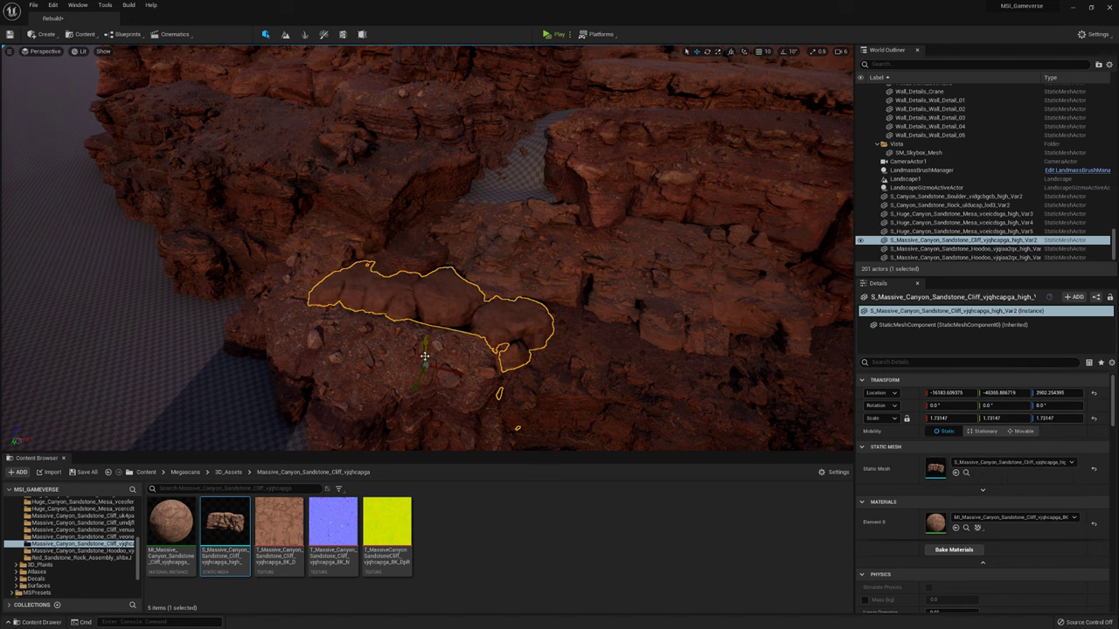
{"action": "right_click_drag", "start_coordinate": [423, 376], "coordinate": [410, 332]}
Add two more vjqhcapga cliffs to fill the wall's remaining gaps, enlarging and rotating the last one at scale about 2.4.
{"action": "left_click_drag", "start_coordinate": [225, 523], "coordinate": [407, 311]}
{"action": "right_click_drag", "start_coordinate": [408, 206], "coordinate": [408, 188]}
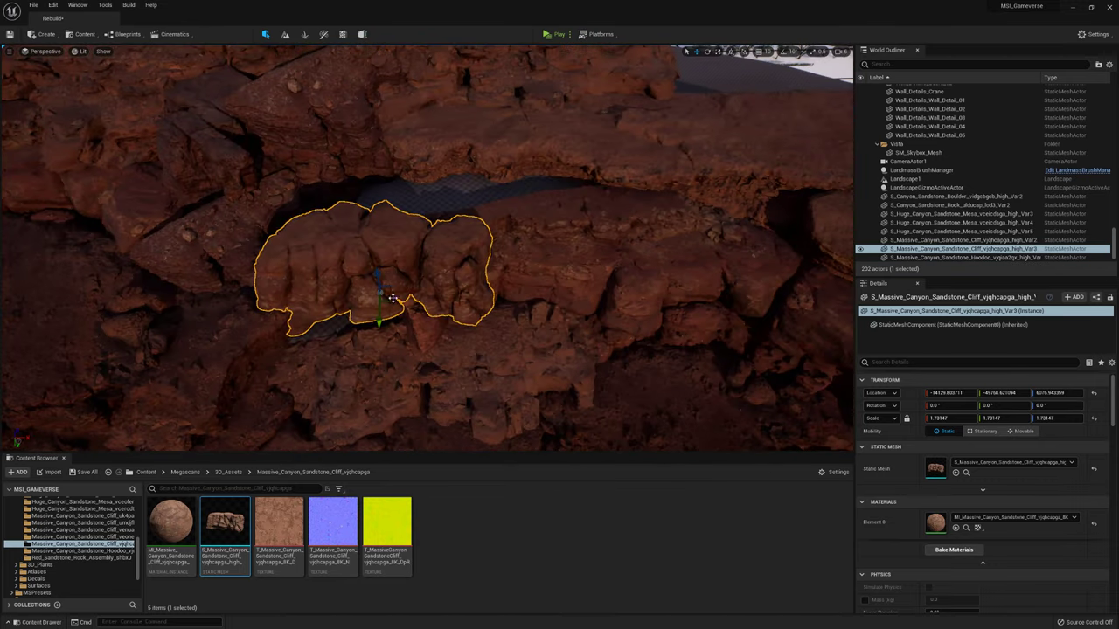
{"action": "left_click_drag", "start_coordinate": [464, 236], "coordinate": [344, 280]}
{"action": "right_click_drag", "start_coordinate": [345, 280], "coordinate": [367, 262]}
{"action": "left_click_drag", "start_coordinate": [507, 253], "coordinate": [450, 237]}
{"action": "right_click_drag", "start_coordinate": [449, 237], "coordinate": [341, 229]}
Through CameraActor1's view, duplicate the veoneio cliff and raise the copy behind the far canyon wall.
{"action": "left_click", "coordinate": [41, 51]}
{"action": "left_click", "coordinate": [61, 149]}
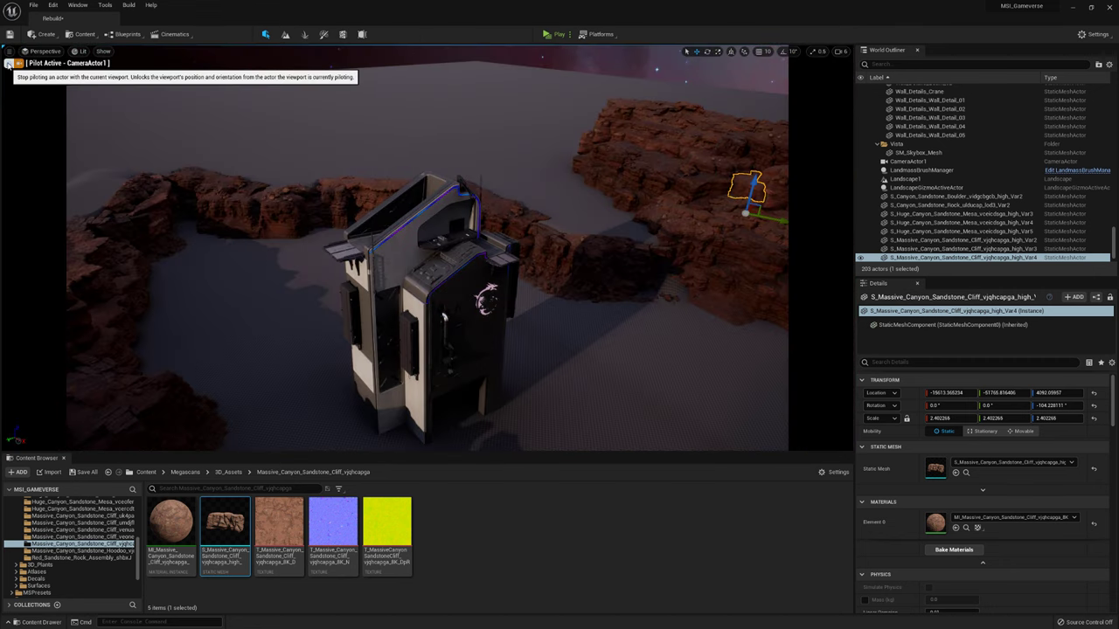
{"action": "left_click", "coordinate": [262, 218]}
{"action": "left_click_drag", "start_coordinate": [262, 218], "coordinate": [280, 186]}
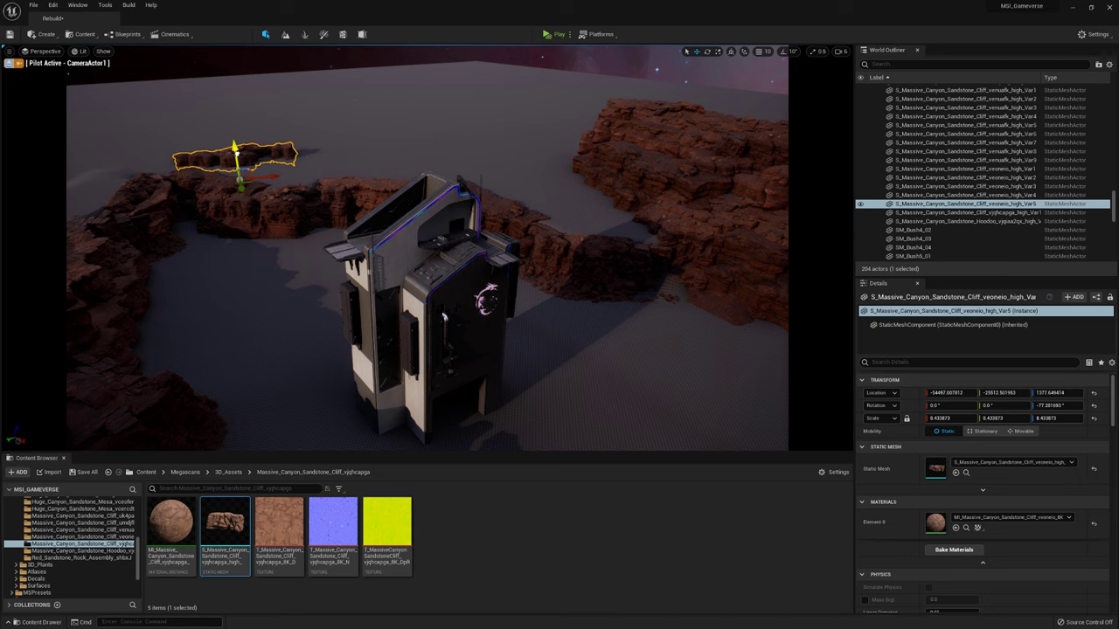
Duplicate the veoneio cliff farther back, raise and rotate it, and enlarge it to a scale of about 10.
{"action": "left_click_drag", "start_coordinate": [248, 181], "coordinate": [251, 183], "text": "alt"}
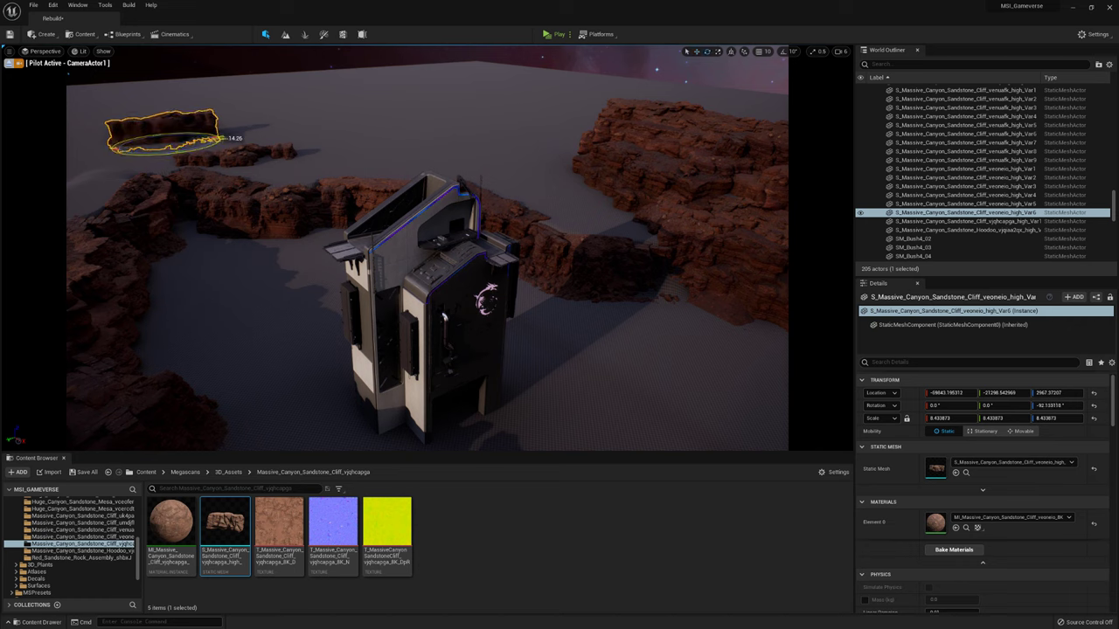
{"action": "key", "text": "w"}
{"action": "left_click_drag", "start_coordinate": [162, 123], "coordinate": [162, 94]}
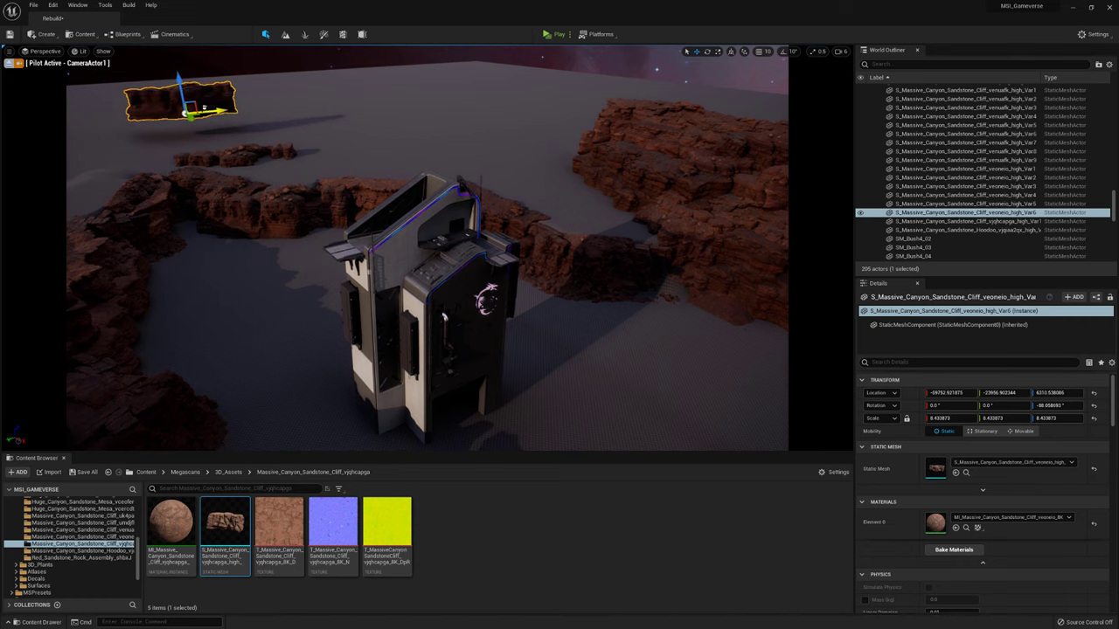
{"action": "key", "text": "f"}
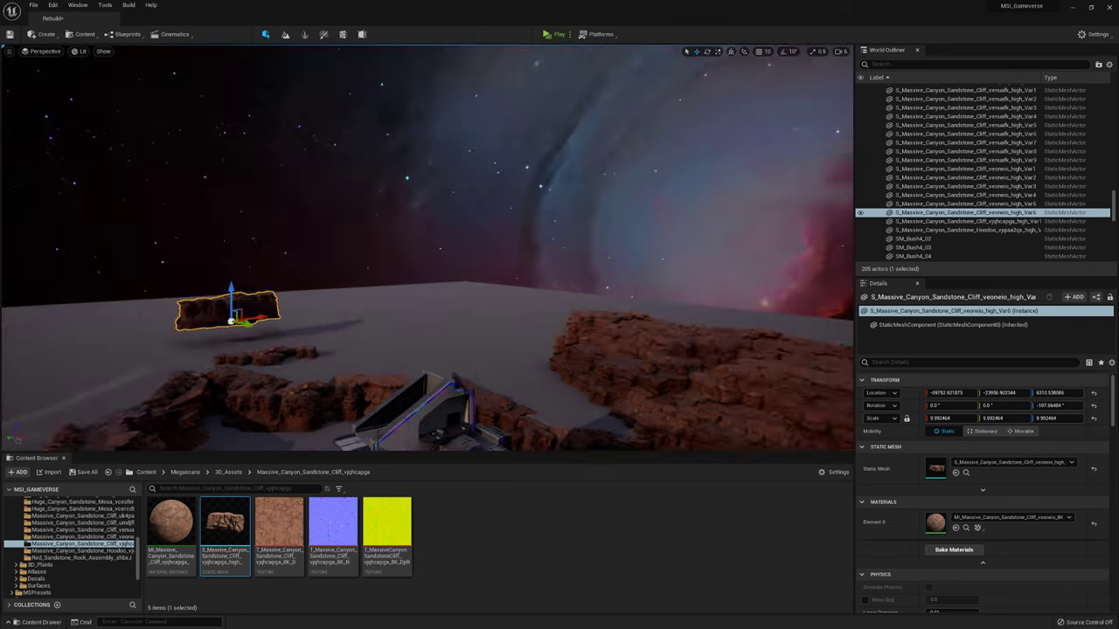
Duplicate the uk4paip cliff and position it against the end of the large distant veoneio cliff, undoing unwanted adjustments.
{"action": "left_click", "coordinate": [459, 214]}
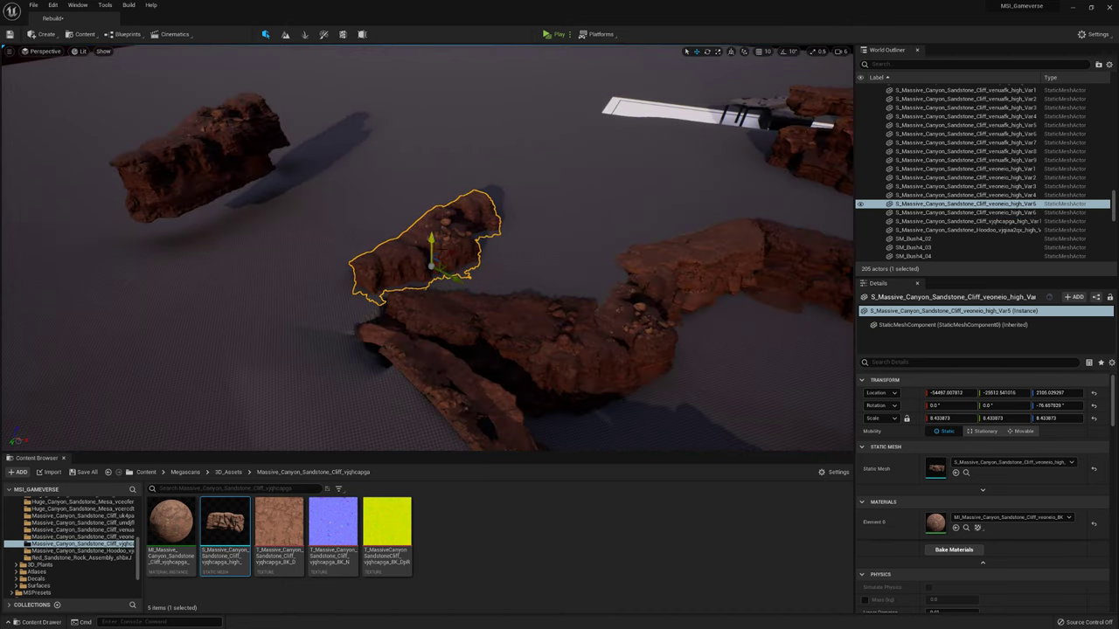
{"action": "key", "text": "f"}
{"action": "left_click", "coordinate": [163, 299]}
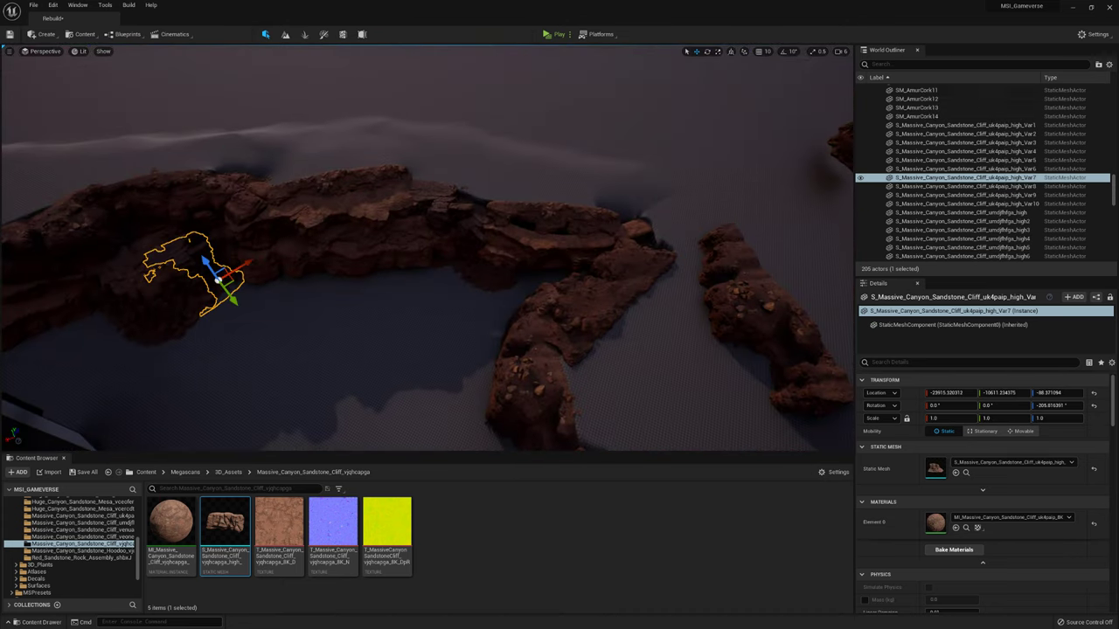
{"action": "key", "text": "f"}
{"action": "key", "text": "ctrl+z"}
{"action": "key", "text": "f"}
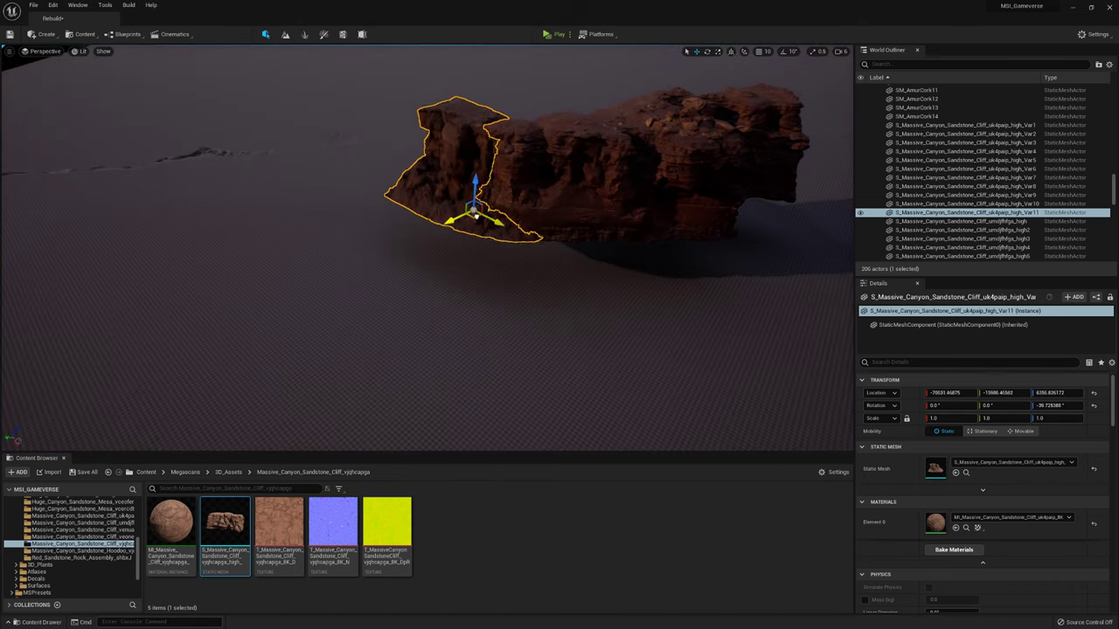
{"action": "key", "text": "ctrl+z"}
{"action": "key", "text": "f"}
Add a Landmass custom brush around the distant cliff with a falloff angle of about 25.7, falloff width of about 16513 and slight Z offset.
{"action": "key", "text": "shift+2"}
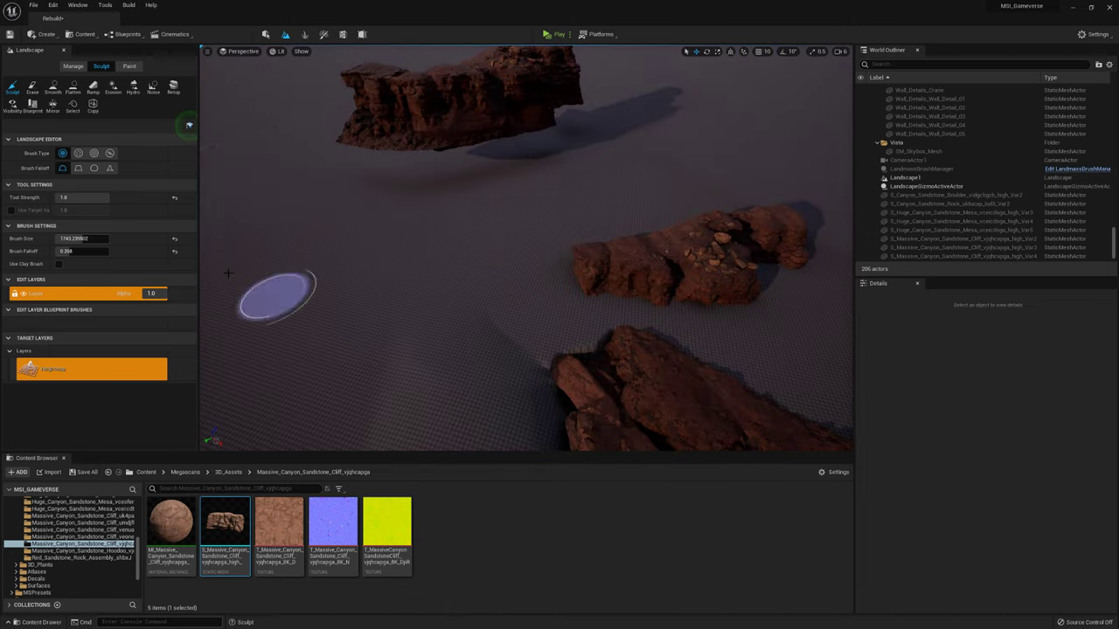
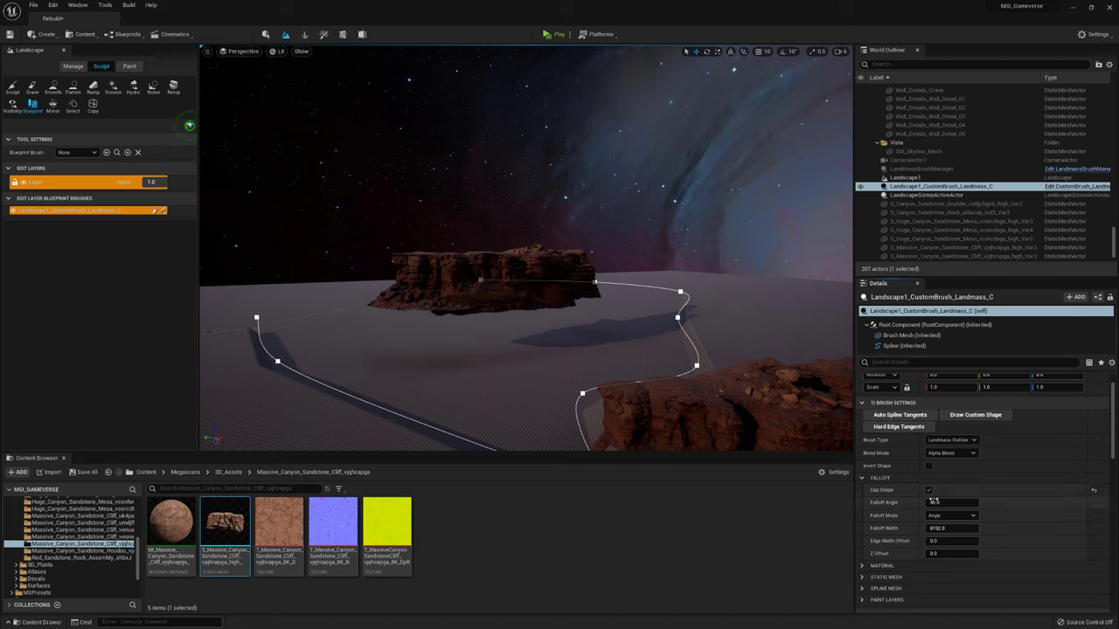
{"action": "left_click_drag", "start_coordinate": [933, 501], "coordinate": [905, 500]}
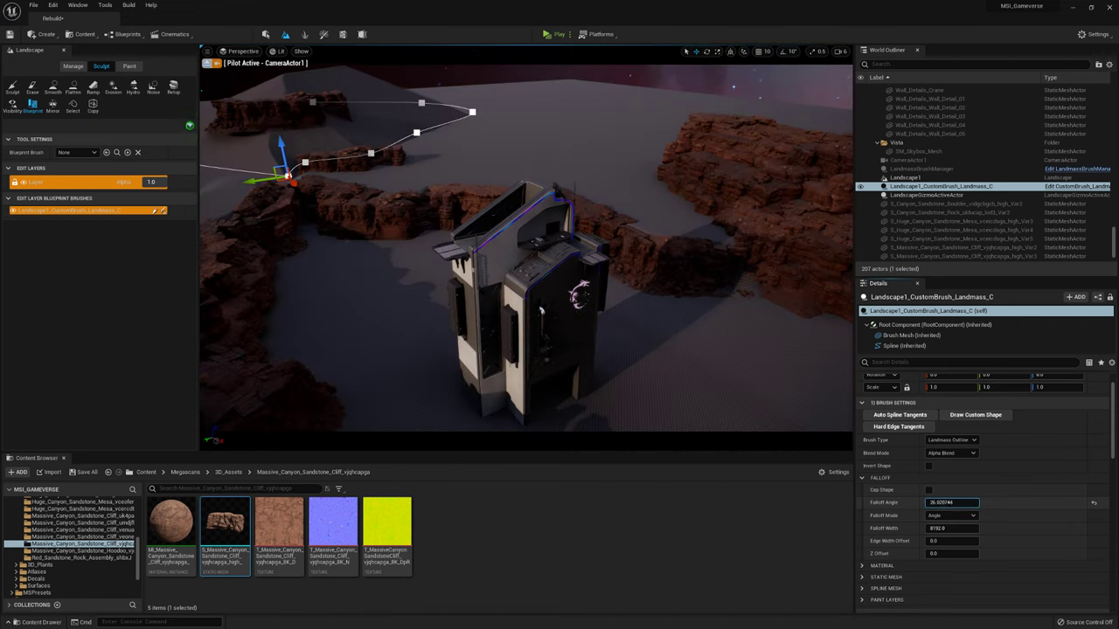
{"action": "left_click_drag", "start_coordinate": [951, 503], "coordinate": [954, 502]}
{"action": "scroll", "coordinate": [928, 513], "scroll_direction": "down", "scroll_amount": 1}
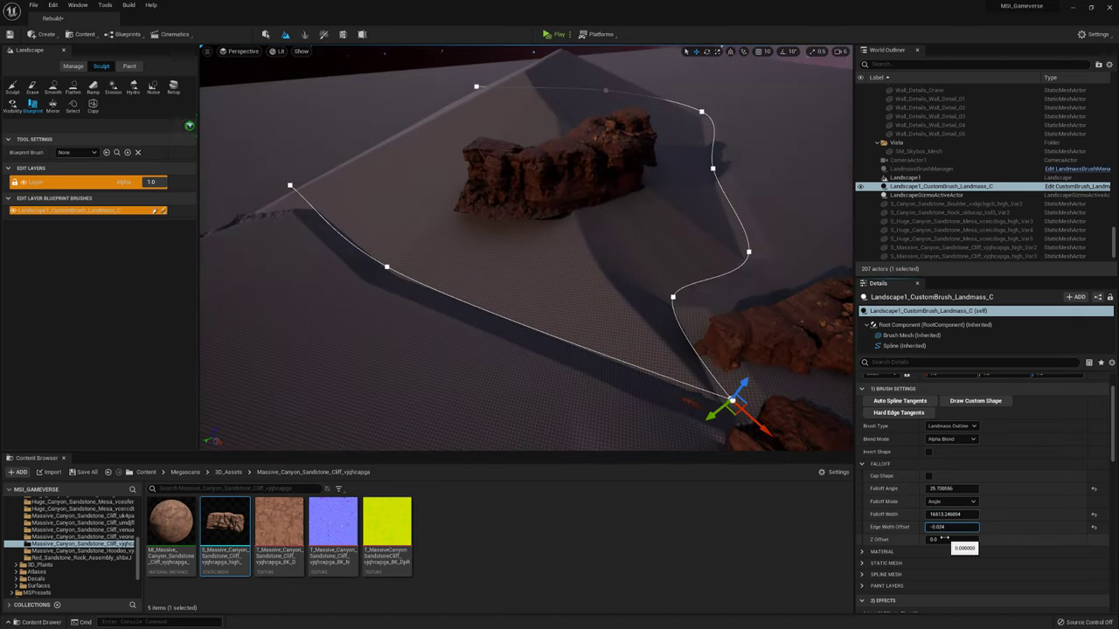
{"action": "left_click", "coordinate": [900, 334]}
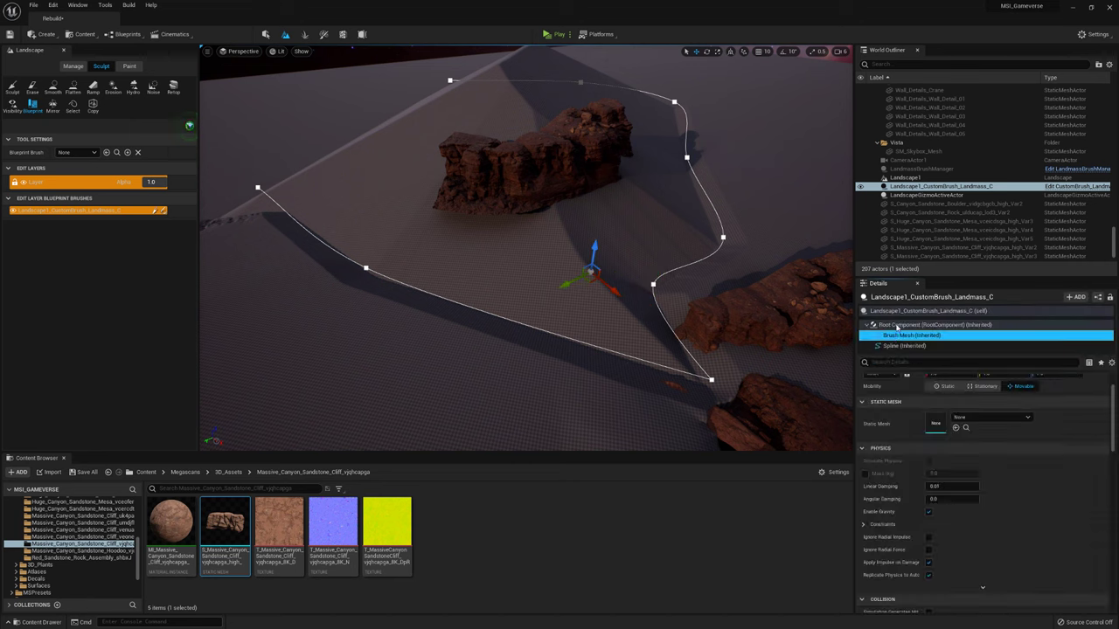
{"action": "left_click", "coordinate": [897, 325]}
{"action": "left_click", "coordinate": [927, 310]}
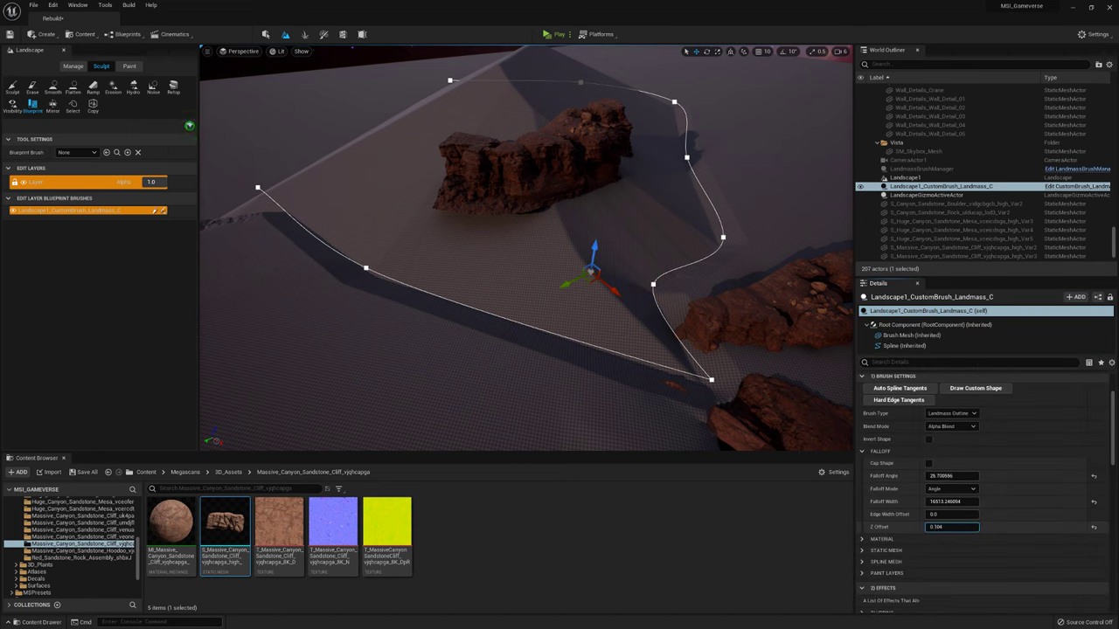
Set the brush's curl noise strengths to about 0.98 and 0.11 and tilings to about 9.8 and 66.8, judging through CameraActor1.
{"action": "left_click", "coordinate": [863, 453]}
{"action": "scroll", "coordinate": [874, 459], "scroll_direction": "down", "scroll_amount": 3}
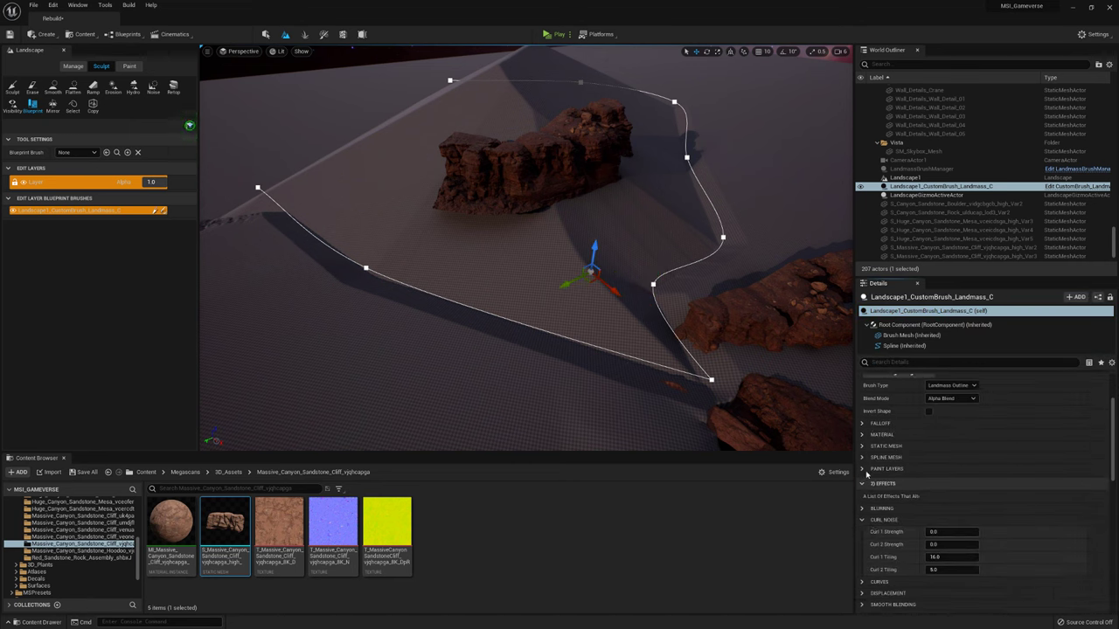
{"action": "left_click", "coordinate": [881, 452]}
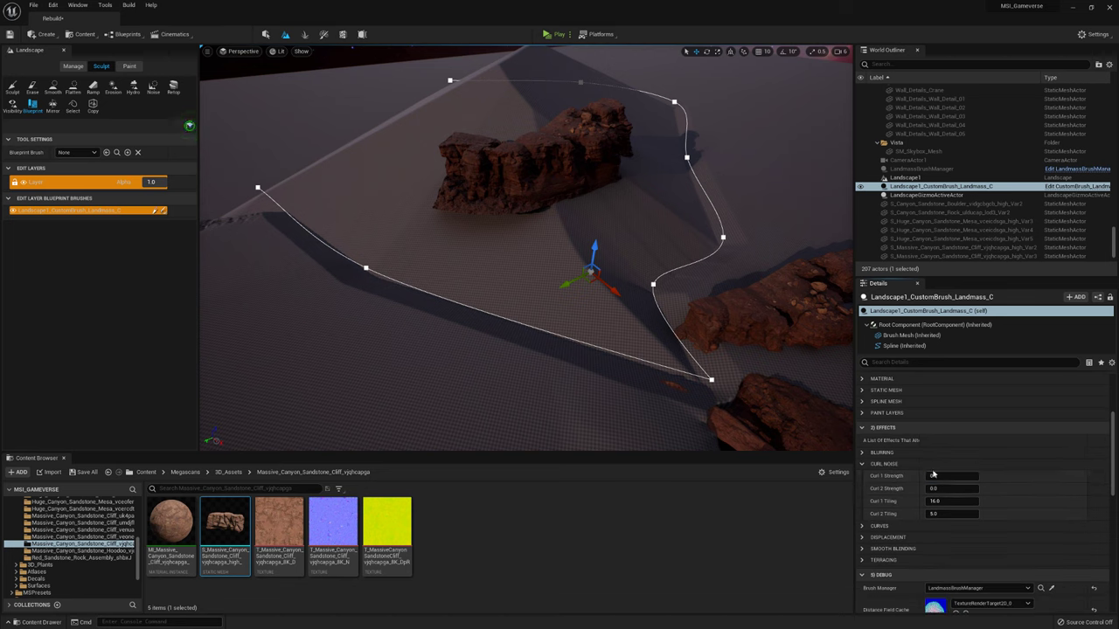
{"action": "mouse_move", "coordinate": [952, 475]}
{"action": "left_mouse_down"}
{"action": "mouse_move", "coordinate": [975, 475]}
{"action": "mouse_move", "coordinate": [957, 476]}
{"action": "left_mouse_up"}
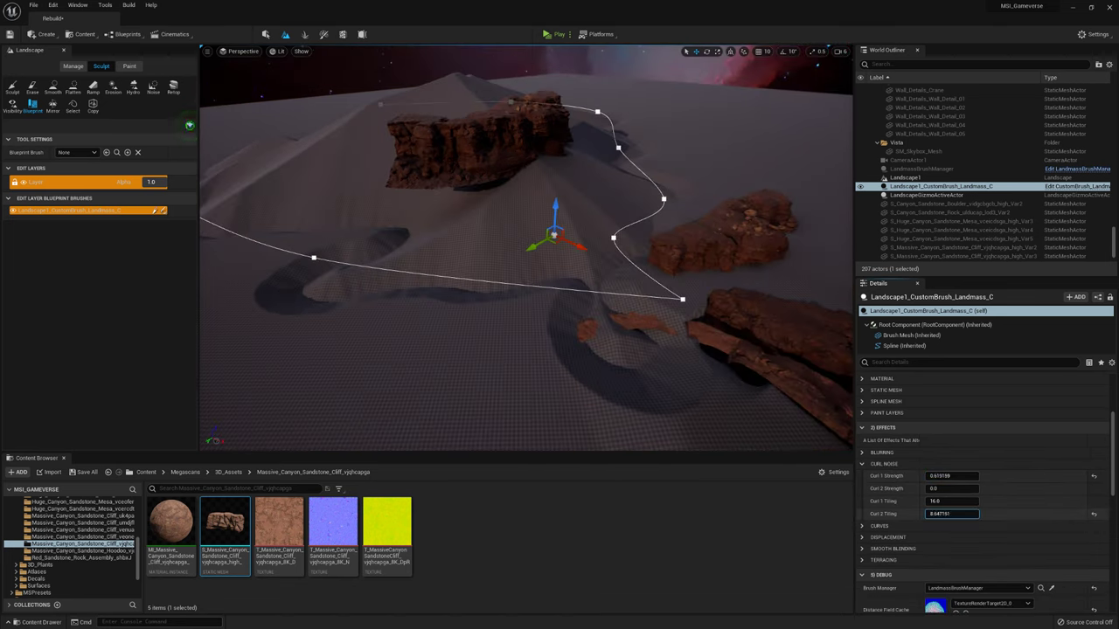
{"action": "mouse_move", "coordinate": [945, 491]}
{"action": "left_mouse_down"}
{"action": "mouse_move", "coordinate": [969, 491]}
{"action": "mouse_move", "coordinate": [944, 514]}
{"action": "mouse_move", "coordinate": [929, 475]}
{"action": "mouse_move", "coordinate": [958, 475]}
{"action": "mouse_move", "coordinate": [937, 476]}
{"action": "mouse_move", "coordinate": [936, 501]}
{"action": "left_mouse_up"}
{"action": "left_click", "coordinate": [242, 51]}
{"action": "left_click", "coordinate": [266, 149]}
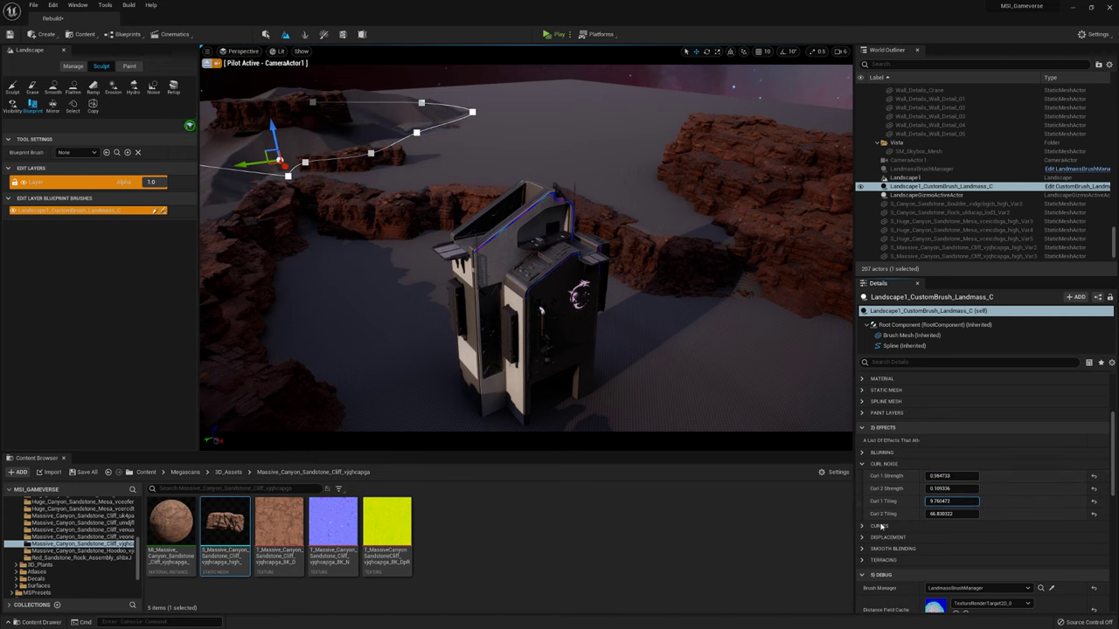
Raise the Landmass brush's inner smooth threshold to about 0.49 and try its terracing setting.
{"action": "scroll", "coordinate": [883, 526], "scroll_direction": "down", "scroll_amount": 1}
{"action": "left_click", "coordinate": [874, 520]}
{"action": "key", "text": "f"}
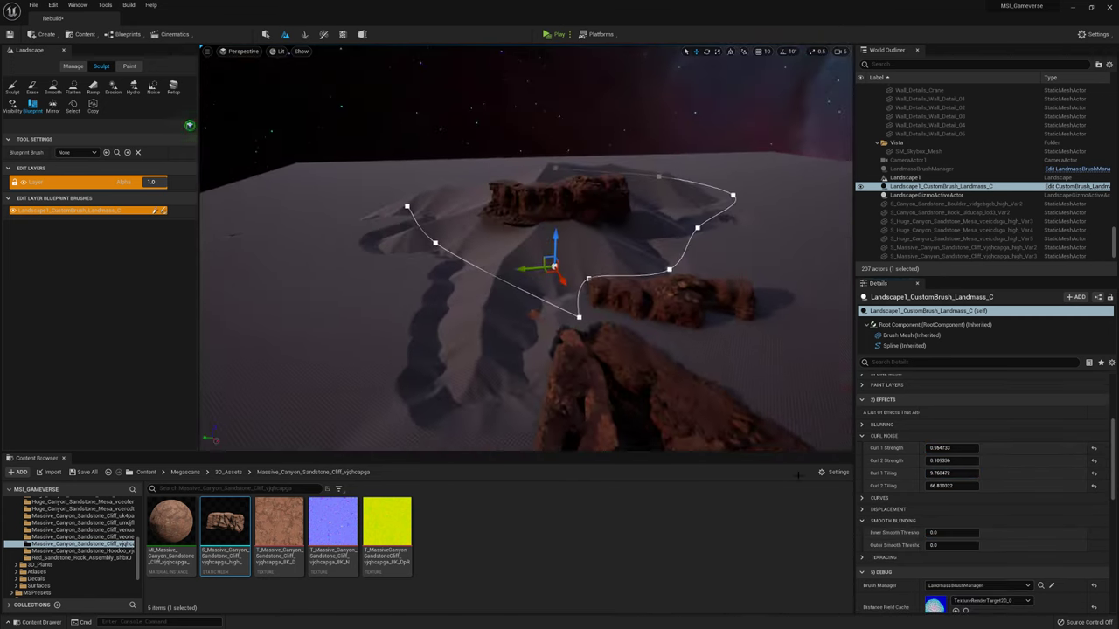
{"action": "left_click_drag", "start_coordinate": [940, 532], "coordinate": [949, 533]}
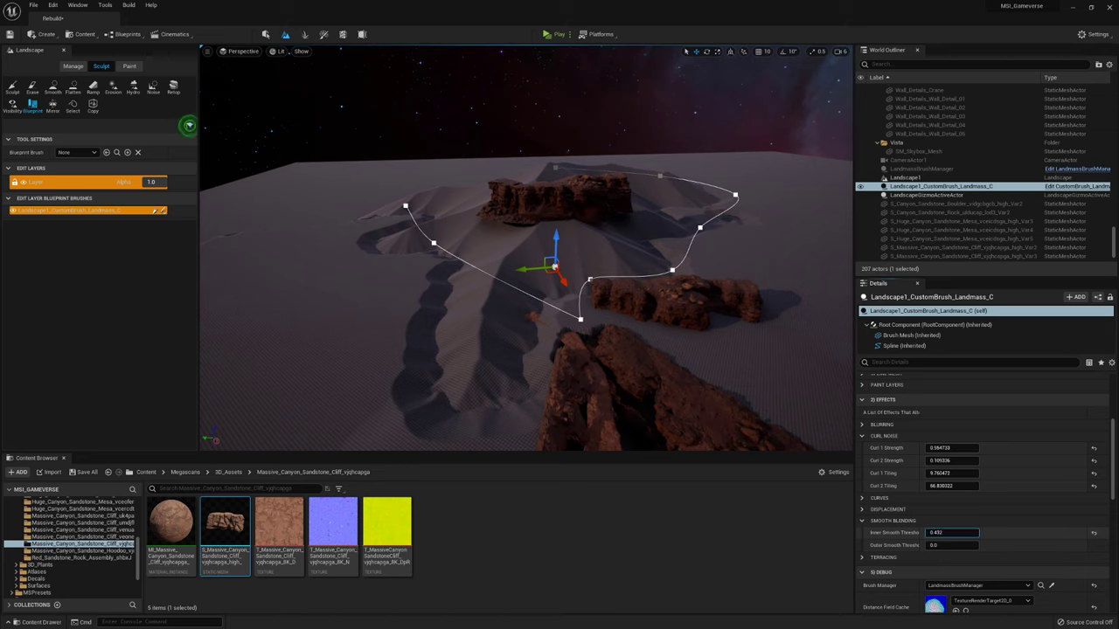
{"action": "left_click", "coordinate": [891, 520]}
{"action": "left_click", "coordinate": [883, 532]}
{"action": "scroll", "coordinate": [892, 524], "scroll_direction": "down", "scroll_amount": 1}
{"action": "left_click_drag", "start_coordinate": [940, 529], "coordinate": [931, 530]}
{"action": "left_click", "coordinate": [861, 519]}
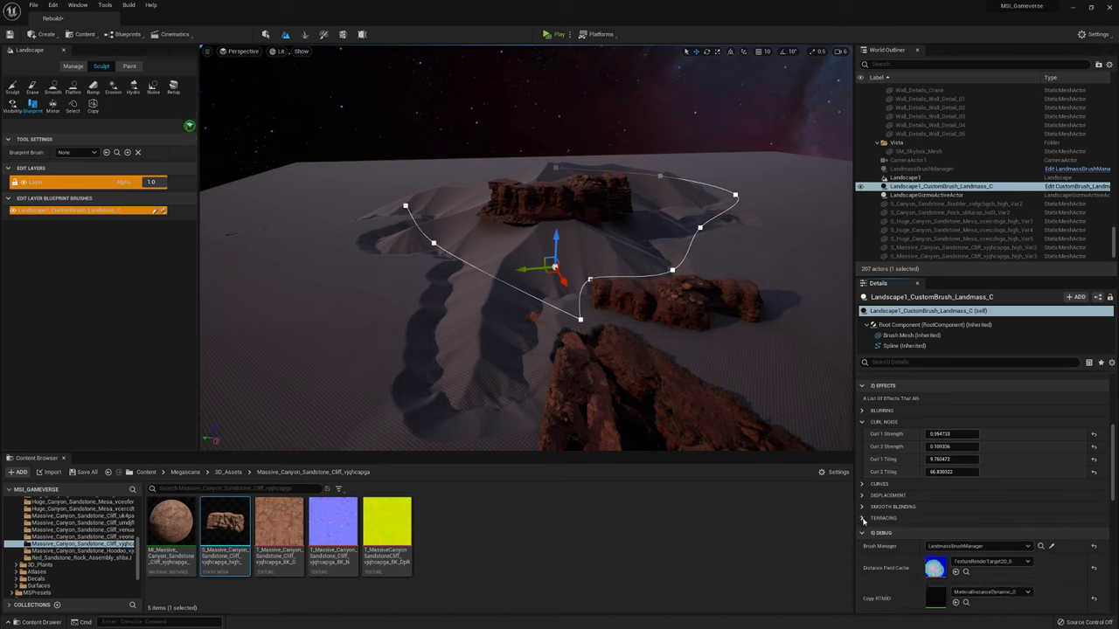
Set the Landmass brush's falloff width to about 3264 and activate the landscape Smooth tool.
{"action": "scroll", "coordinate": [862, 446], "scroll_direction": "up", "scroll_amount": 2}
{"action": "scroll", "coordinate": [870, 450], "scroll_direction": "up", "scroll_amount": 4}
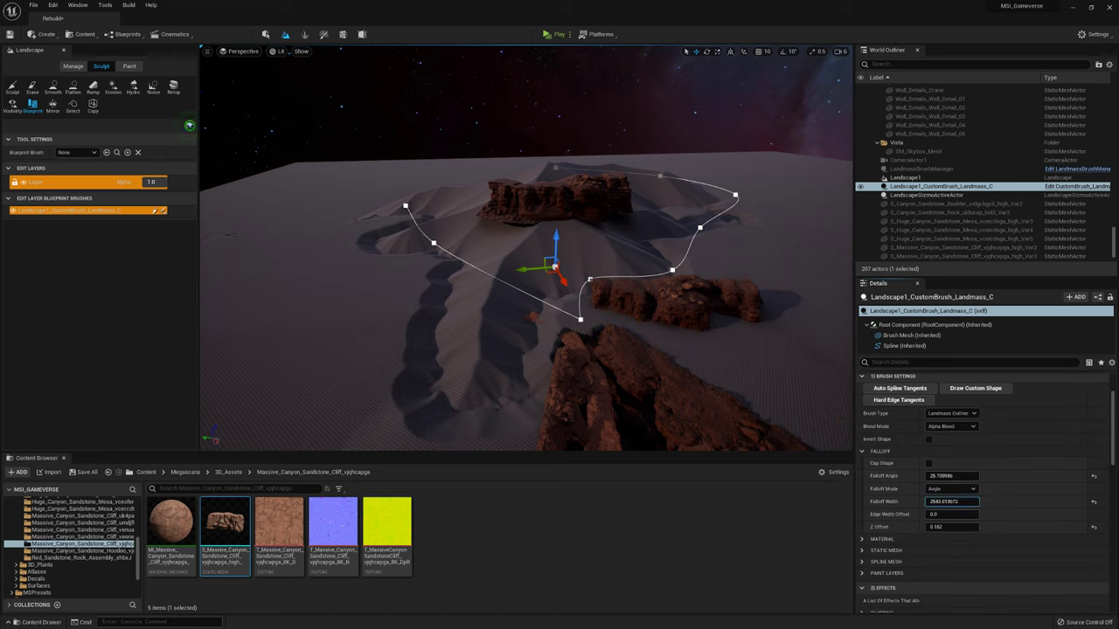
{"action": "key", "text": "f"}
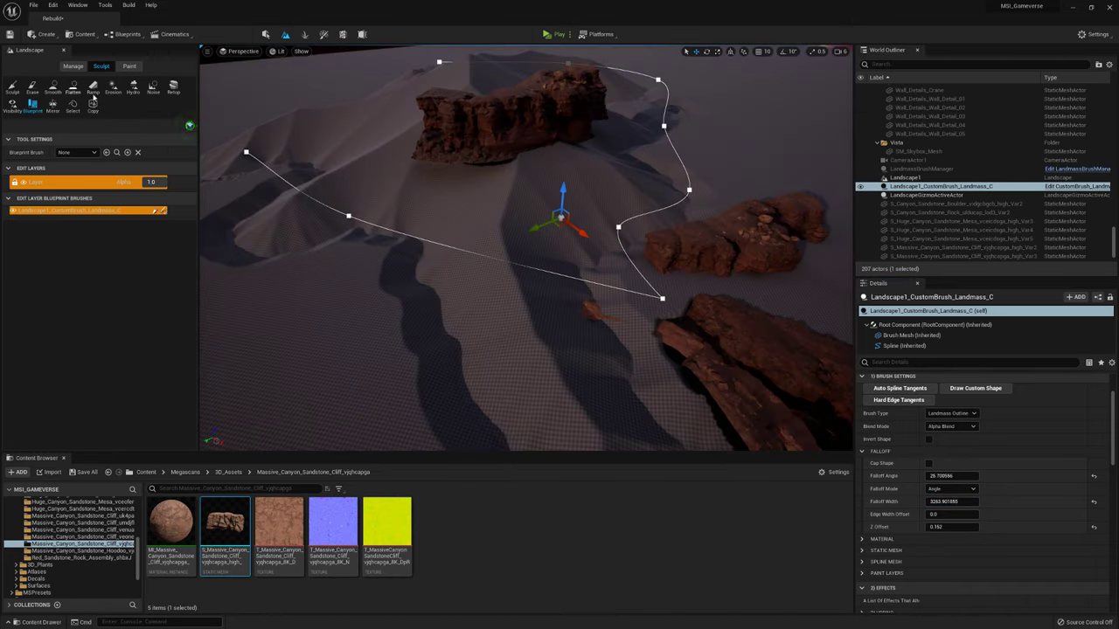
{"action": "left_click", "coordinate": [53, 87]}
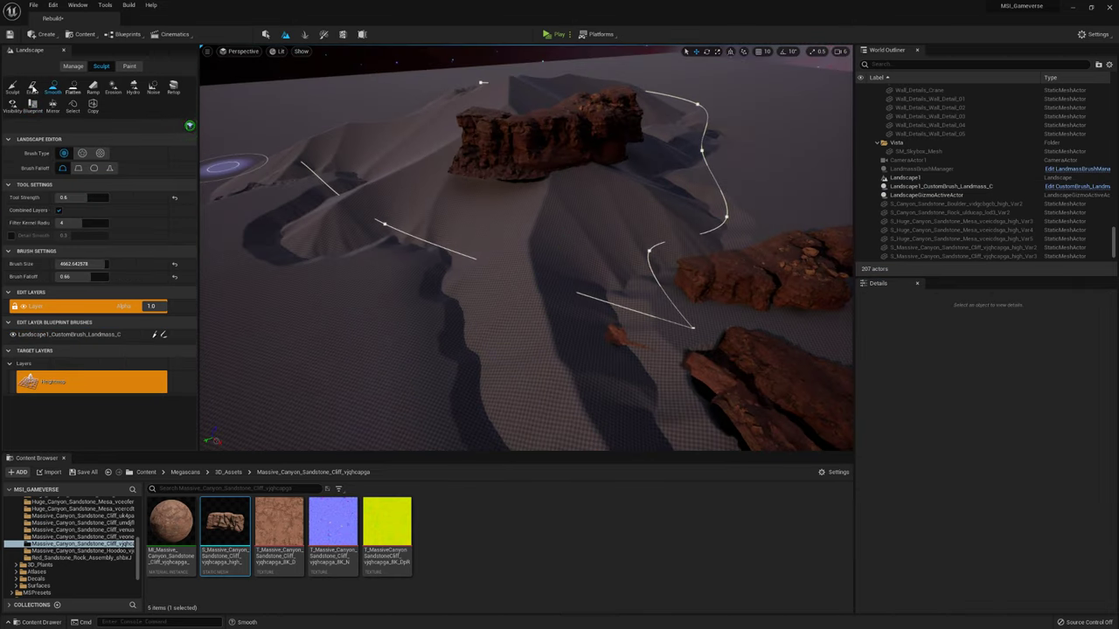
Duplicate the veoneio Var7 cliff through CameraActor1's view and place the copy at the end of the middle-distance cliff group.
{"action": "key", "text": "shift+1"}
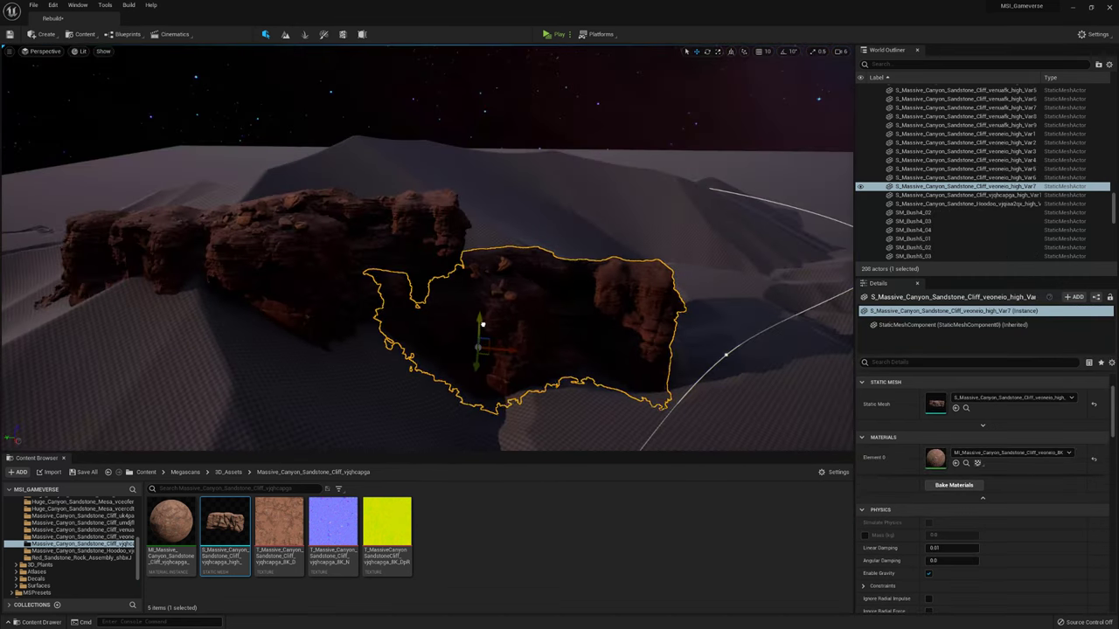
{"action": "left_click", "coordinate": [39, 50]}
{"action": "left_click", "coordinate": [63, 149]}
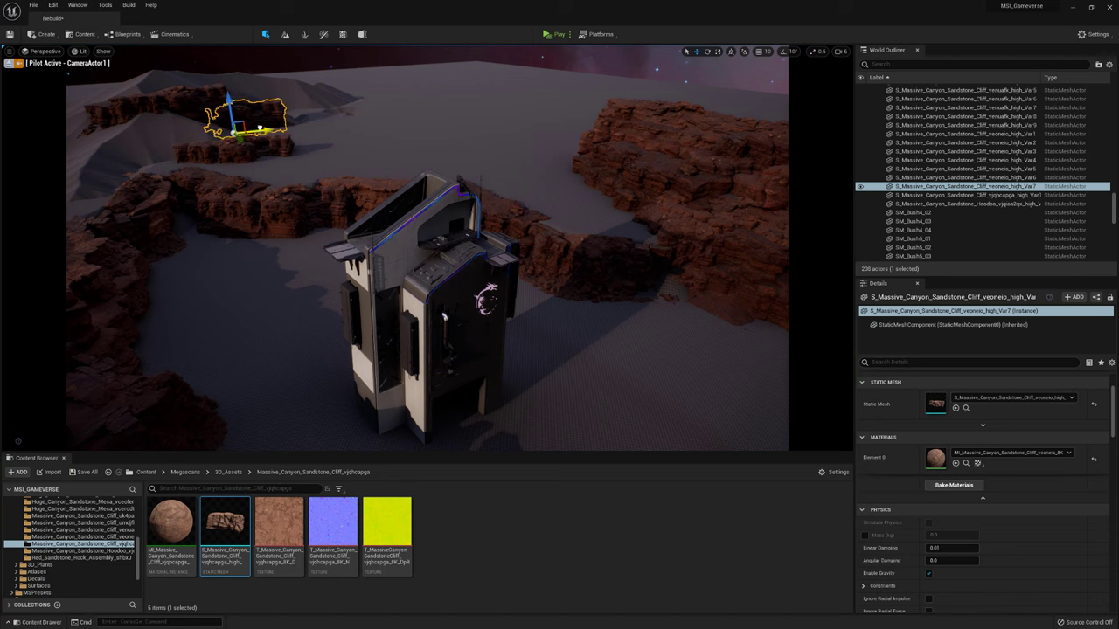
{"action": "key", "text": "ctrl+d"}
{"action": "key", "text": "f"}
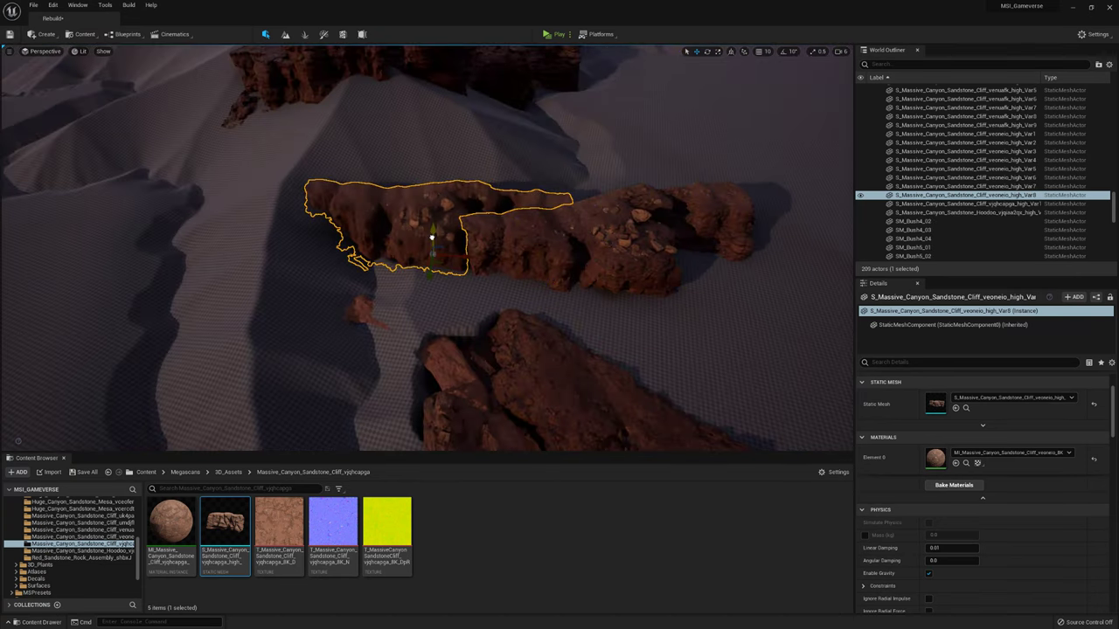
Duplicate the vceicdsga Var3 mesa and set the copy along the top of the middle-distance veoneio cliffs.
{"action": "right_click_drag", "start_coordinate": [431, 226], "coordinate": [262, 210]}
{"action": "left_click", "coordinate": [262, 210]}
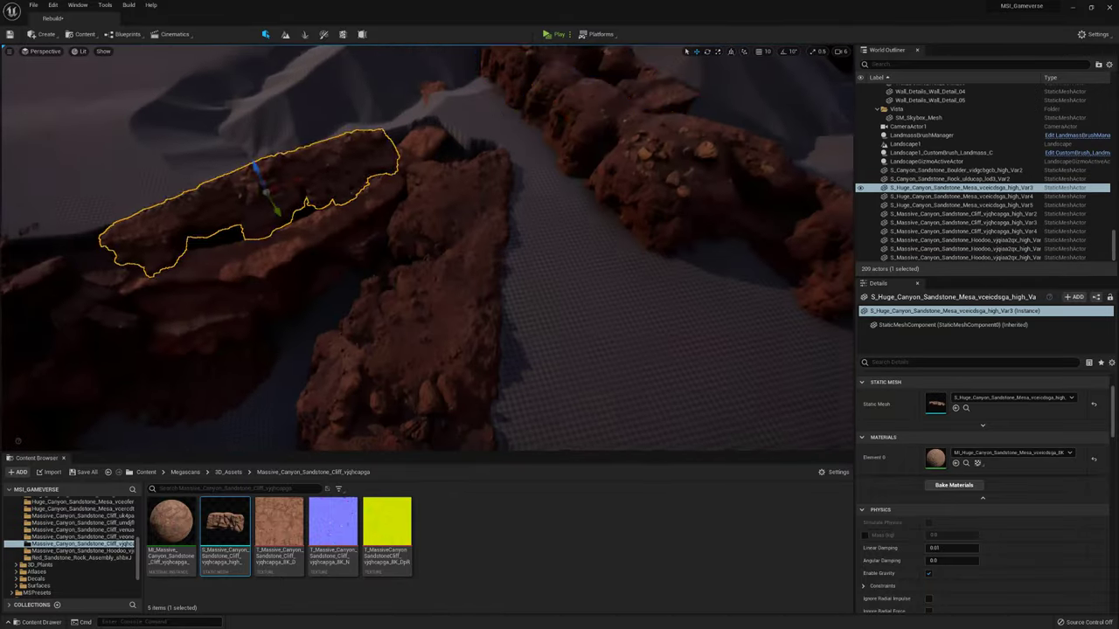
{"action": "key", "text": "ctrl+d"}
{"action": "left_click_drag", "start_coordinate": [236, 214], "coordinate": [595, 180]}
{"action": "left_click_drag", "start_coordinate": [536, 159], "coordinate": [534, 174]}
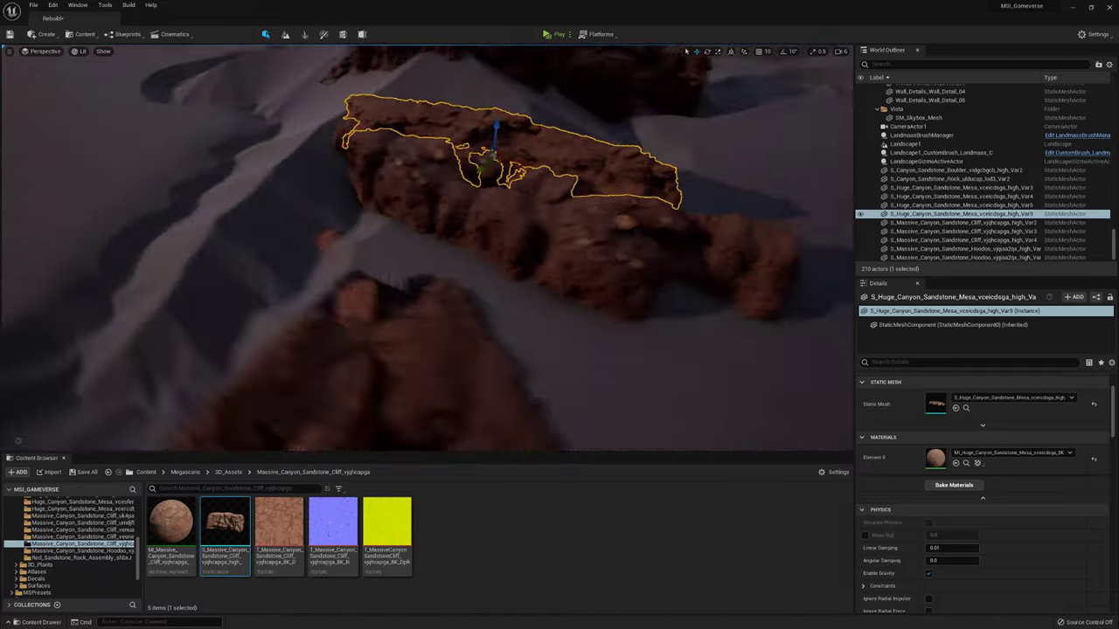
{"action": "left_click", "coordinate": [308, 169]}
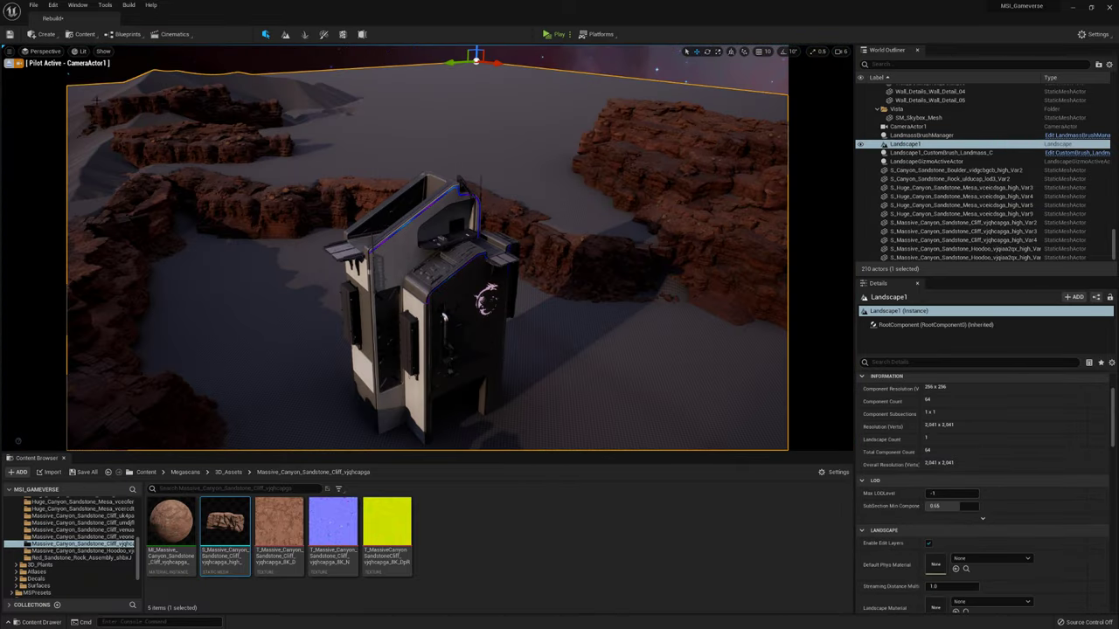
Leave CameraActor1's view and duplicate wall pieces to form a long curved ridge beside the near canyon wall.
{"action": "left_click", "coordinate": [8, 63]}
{"action": "key", "text": "ctrl+z"}
{"action": "left_click_drag", "start_coordinate": [349, 384], "coordinate": [376, 262], "text": "alt"}
{"action": "left_click", "coordinate": [411, 339]}
{"action": "left_click", "coordinate": [542, 175]}
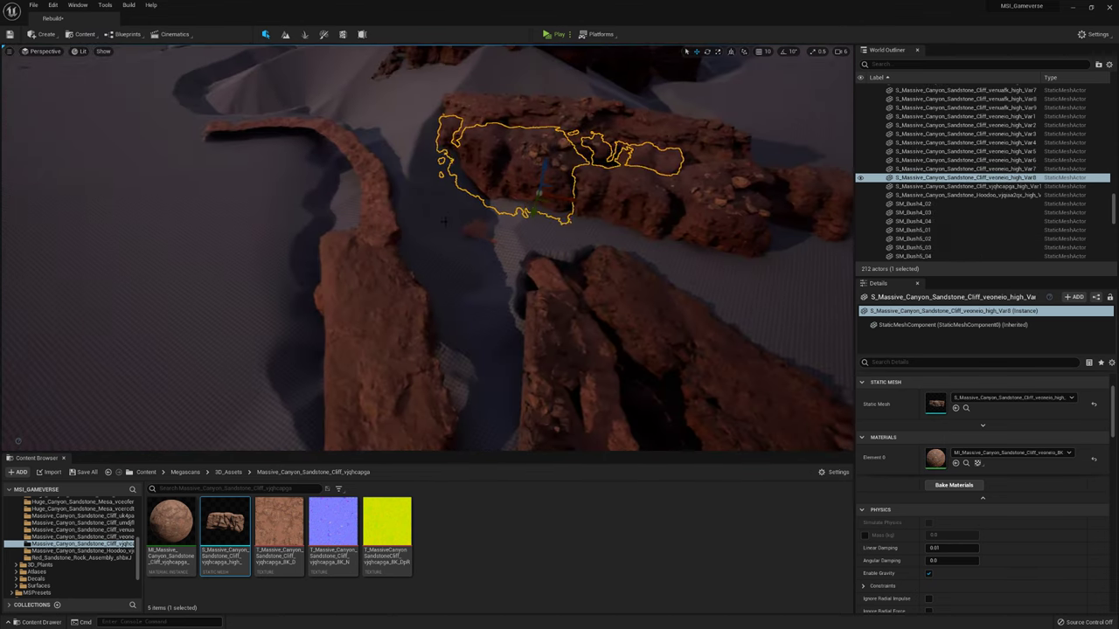
{"action": "left_click_drag", "start_coordinate": [542, 175], "coordinate": [29, 247], "text": "alt"}
{"action": "right_click_drag", "start_coordinate": [427, 248], "coordinate": [393, 279]}
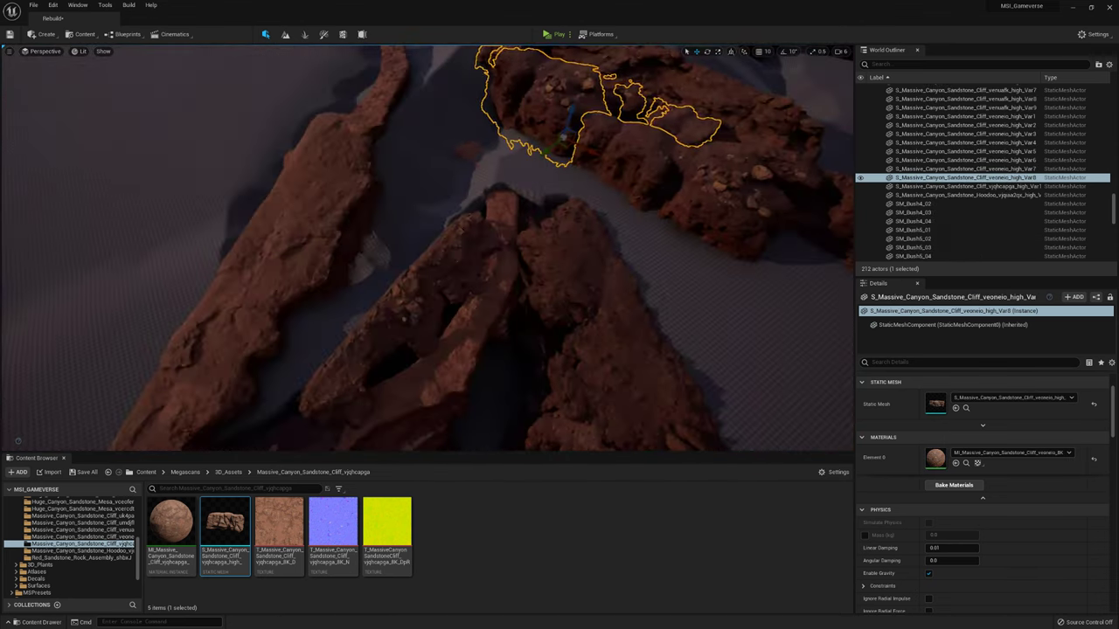
Add another vceicdsga mesa copy on the rocks of the near canyon wall and adjust its position.
{"action": "left_click", "coordinate": [560, 262]}
{"action": "right_click_drag", "start_coordinate": [559, 262], "coordinate": [477, 246]}
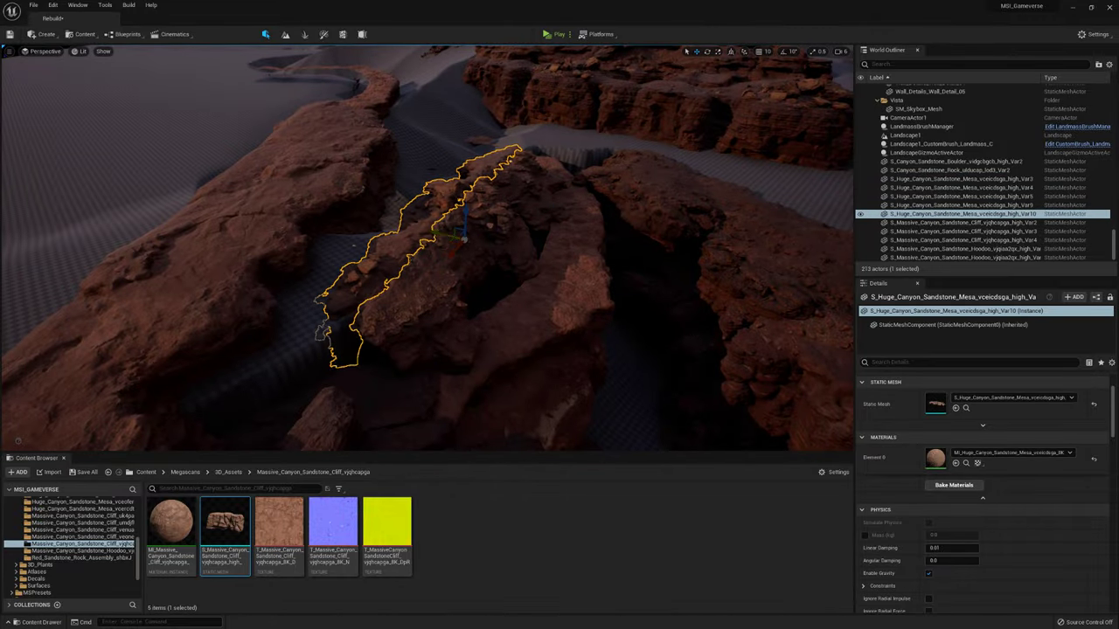
{"action": "mouse_move", "coordinate": [478, 246]}
{"action": "right_mouse_down"}
{"action": "mouse_move", "coordinate": [454, 253]}
{"action": "mouse_move", "coordinate": [490, 227]}
{"action": "right_mouse_up"}
{"action": "left_click", "coordinate": [489, 228]}
{"action": "left_click_drag", "start_coordinate": [489, 227], "coordinate": [560, 289]}
{"action": "right_click_drag", "start_coordinate": [416, 243], "coordinate": [531, 182]}
Place two vjqhcapga cliff copies between the near wall and middle-distance cliffs, scaling and rotating them, and check through CameraActor1.
{"action": "left_click", "coordinate": [500, 218]}
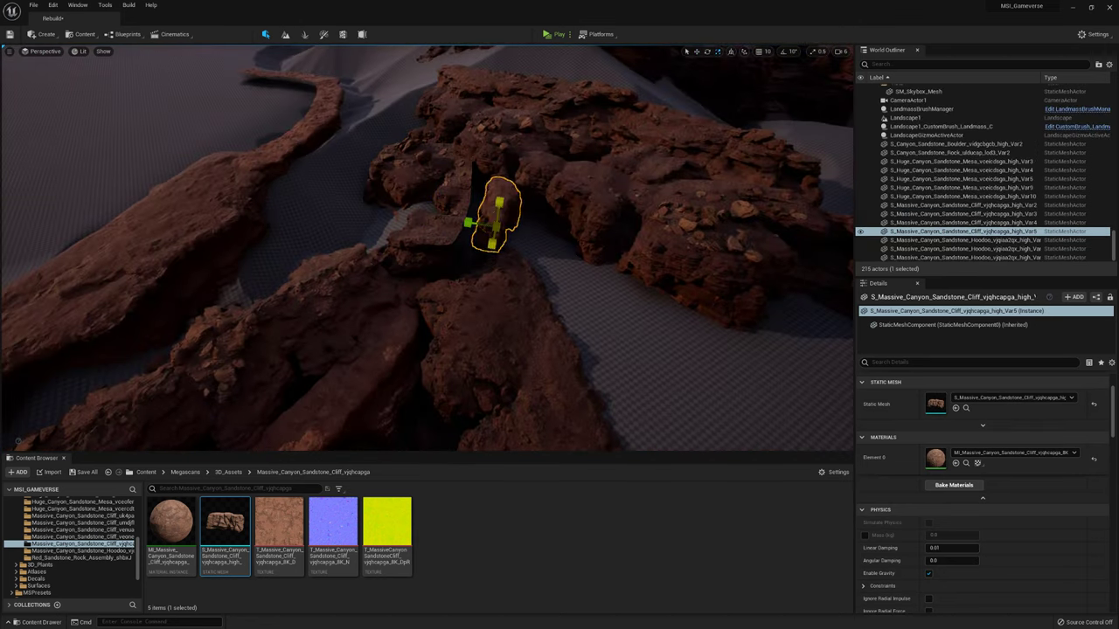
{"action": "right_click_drag", "start_coordinate": [426, 248], "coordinate": [454, 245]}
{"action": "left_click_drag", "start_coordinate": [537, 250], "coordinate": [489, 280]}
{"action": "key", "text": "e"}
{"action": "right_click_drag", "start_coordinate": [490, 280], "coordinate": [512, 223]}
{"action": "left_click", "coordinate": [39, 51]}
{"action": "left_click", "coordinate": [61, 149]}
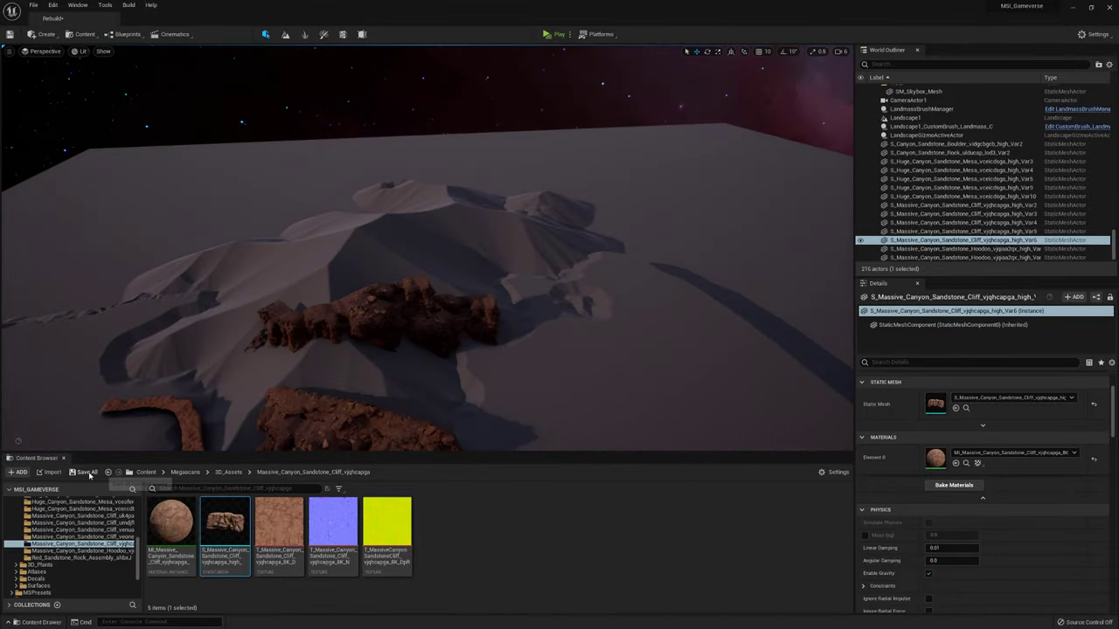
Set the Landmass custom brush's blend mode to Max.
{"action": "left_click", "coordinate": [940, 126]}
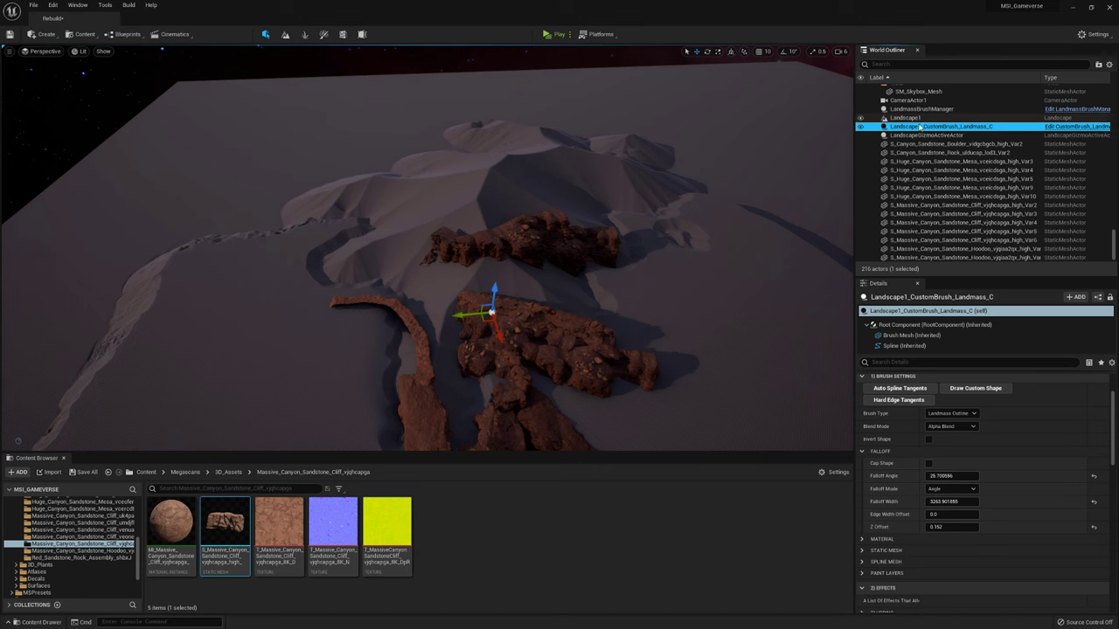
{"action": "left_click", "coordinate": [951, 426]}
{"action": "left_click", "coordinate": [948, 457]}
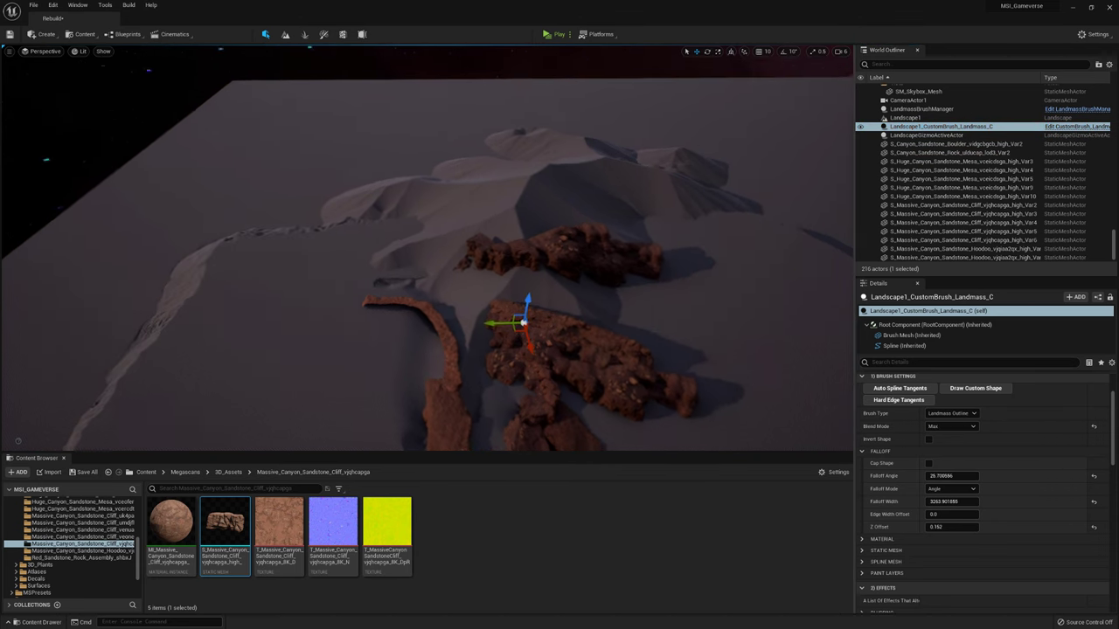
Sculpt the landscape beside the long curved ridge with the Flatten, Smooth and Erosion tools at strength 0.6.
{"action": "key", "text": "shift+2"}
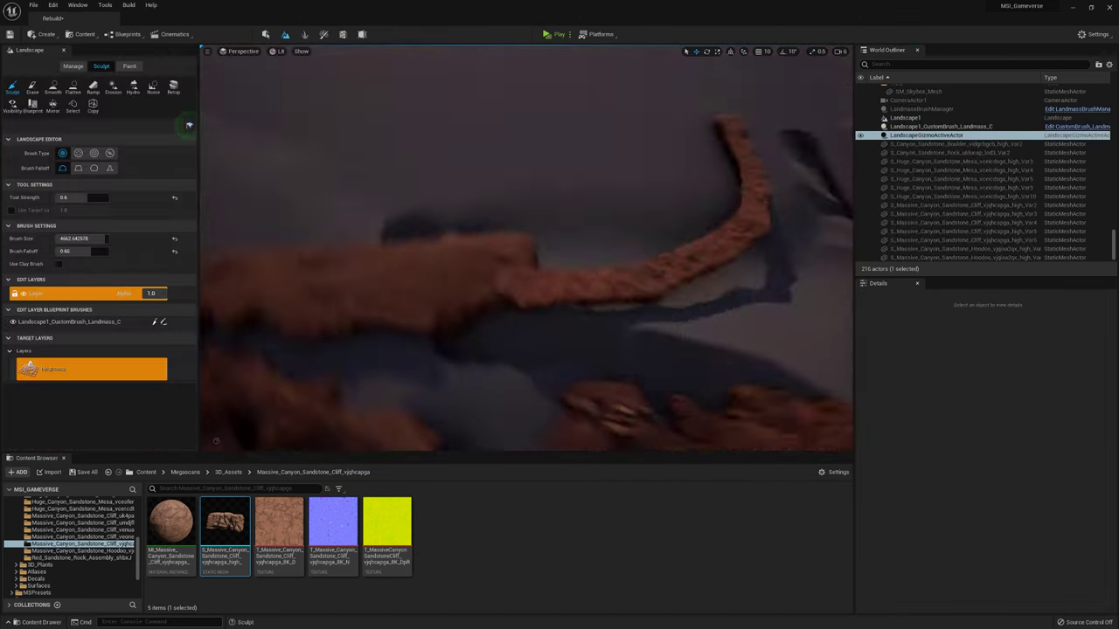
{"action": "left_click", "coordinate": [73, 87]}
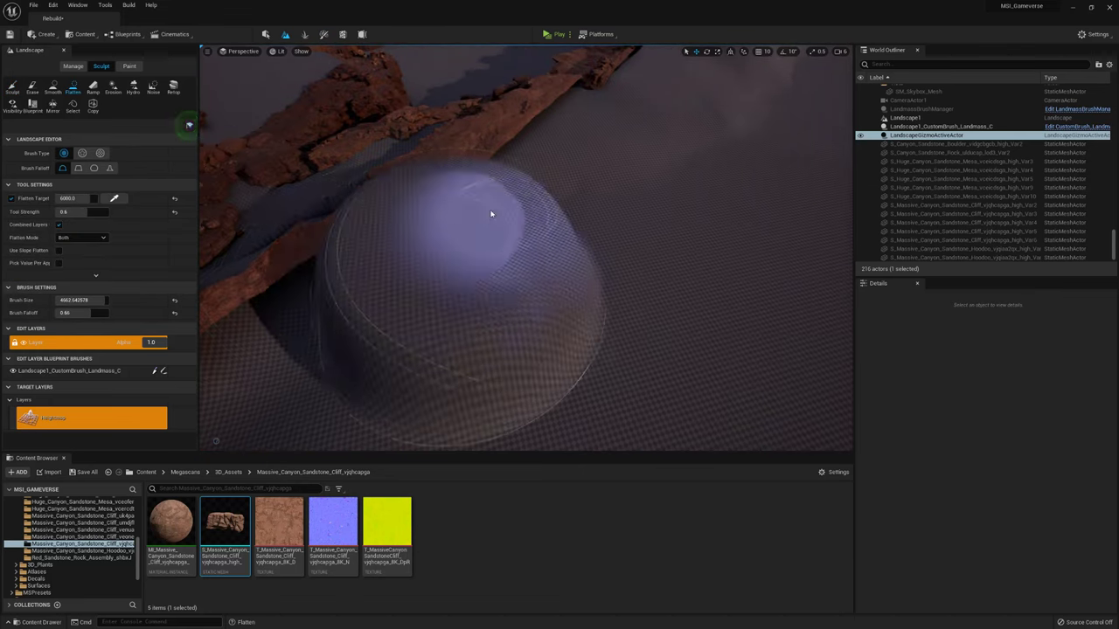
{"action": "mouse_move", "coordinate": [491, 213]}
{"action": "right_mouse_down"}
{"action": "mouse_move", "coordinate": [250, 219]}
{"action": "mouse_move", "coordinate": [492, 262]}
{"action": "mouse_move", "coordinate": [569, 163]}
{"action": "mouse_move", "coordinate": [525, 218]}
{"action": "mouse_move", "coordinate": [623, 337]}
{"action": "right_mouse_up"}
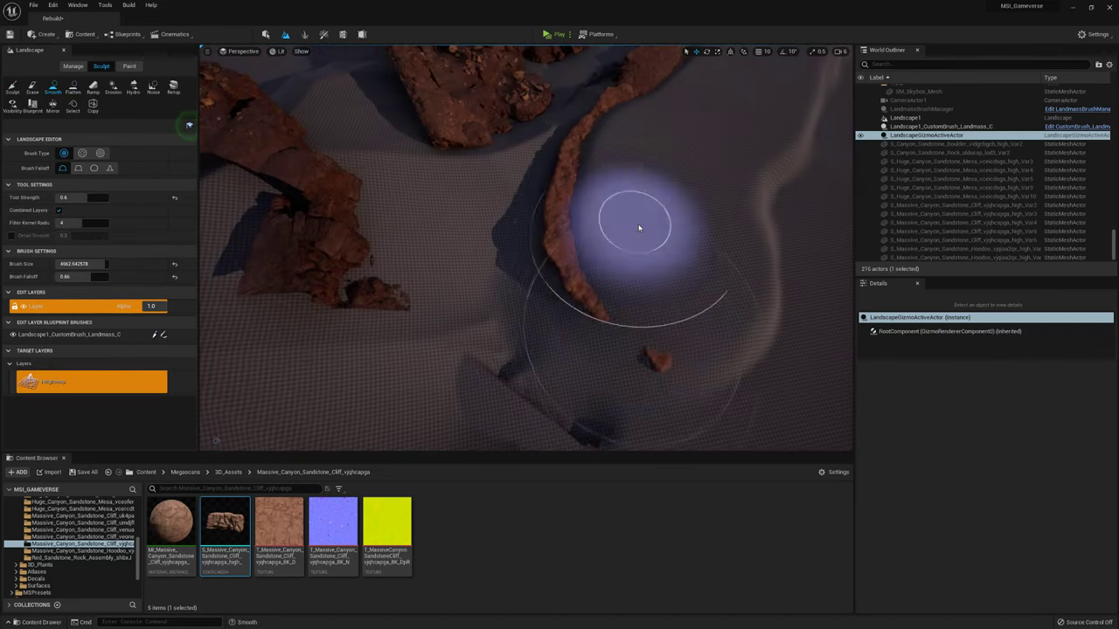
{"action": "right_click_drag", "start_coordinate": [639, 228], "coordinate": [537, 100]}
{"action": "left_click", "coordinate": [112, 86]}
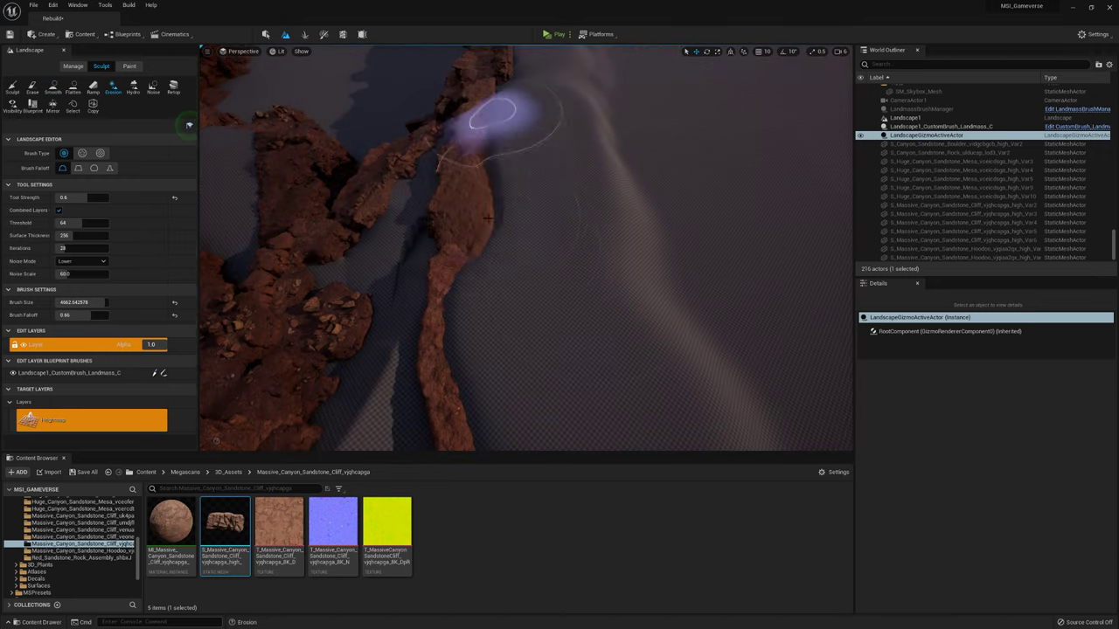
{"action": "right_click_drag", "start_coordinate": [488, 218], "coordinate": [411, 237]}
Return to selection mode, check the canyon through CameraActor1's view, and save all changes.
{"action": "right_click_drag", "start_coordinate": [387, 170], "coordinate": [437, 131]}
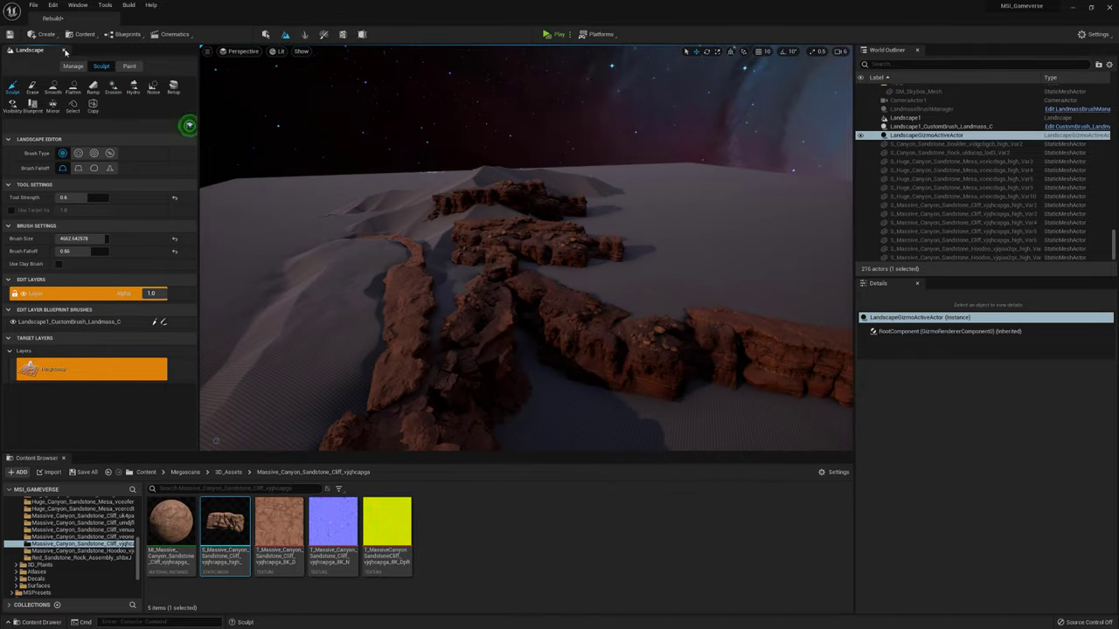
{"action": "key", "text": "shift+1"}
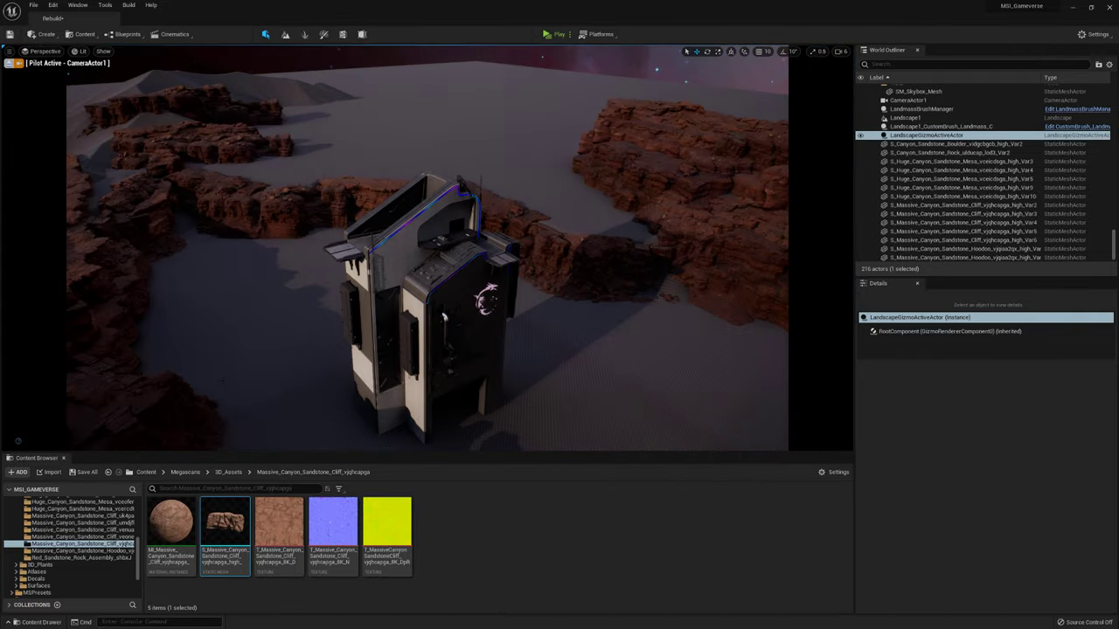
{"action": "left_click", "coordinate": [93, 473]}
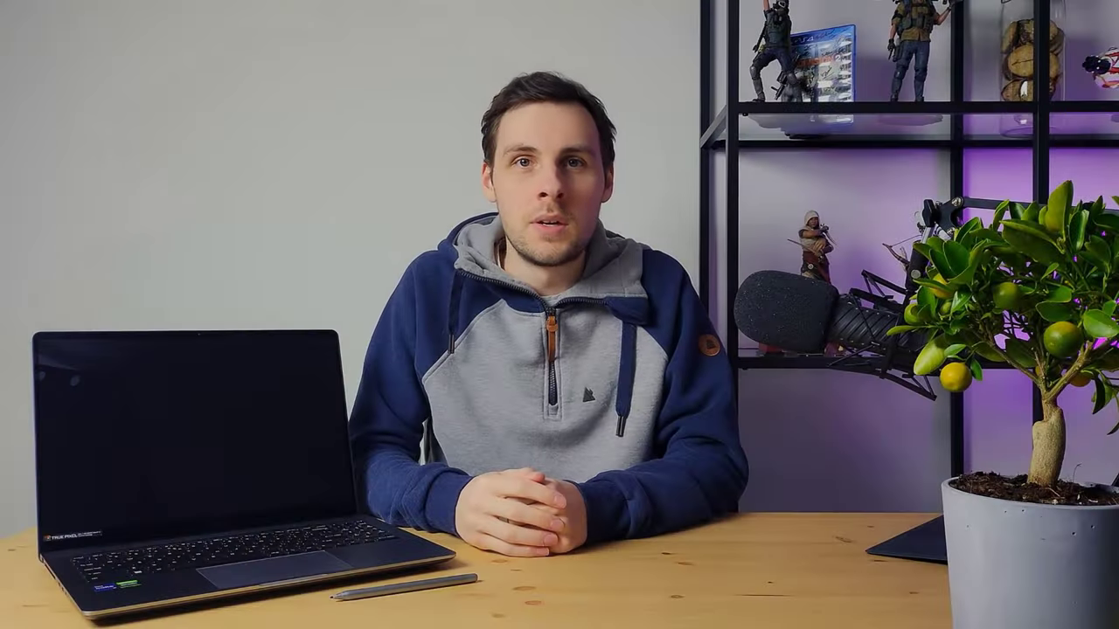